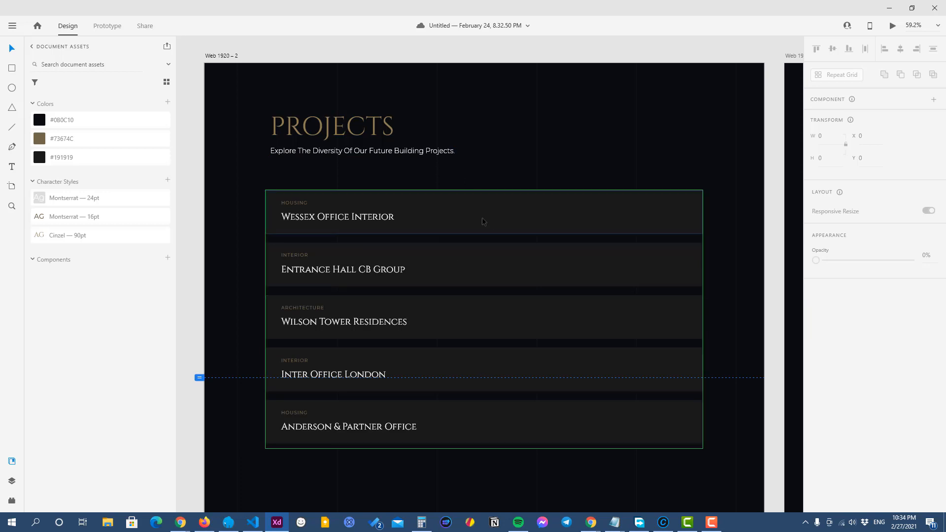
Step: Examine the project list grid on the Projects artboard, including its category labels and project titles
left_click(483, 226)
scroll(296, 212, "up", 5)
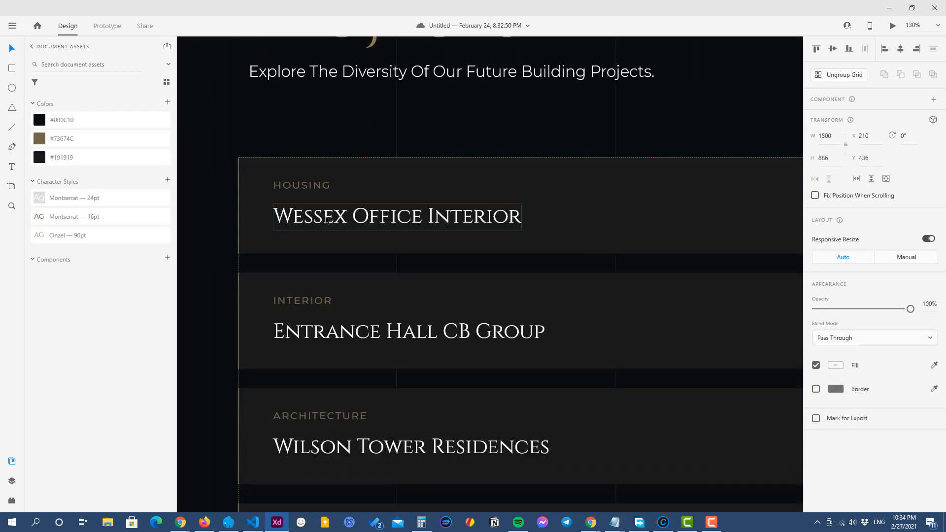
scroll(413, 222, "down", 5)
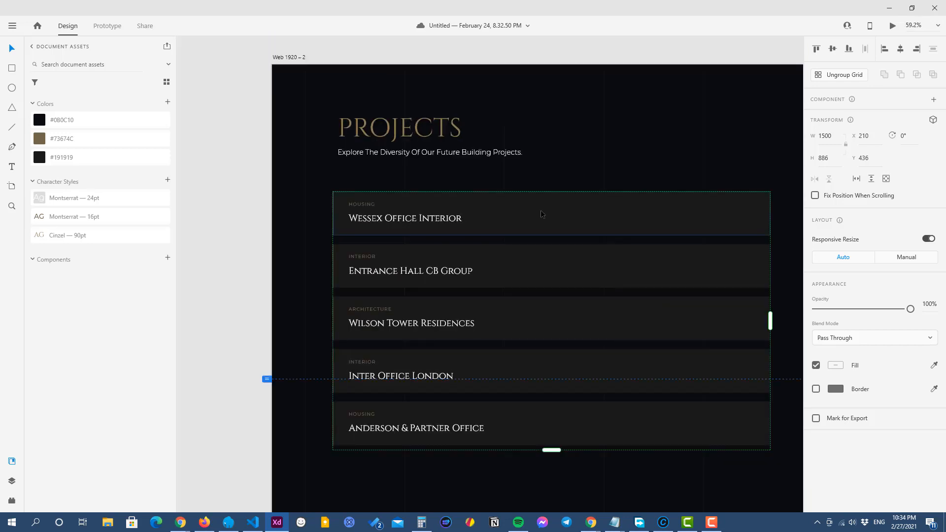
left_click_drag(588, 215, 491, 214)
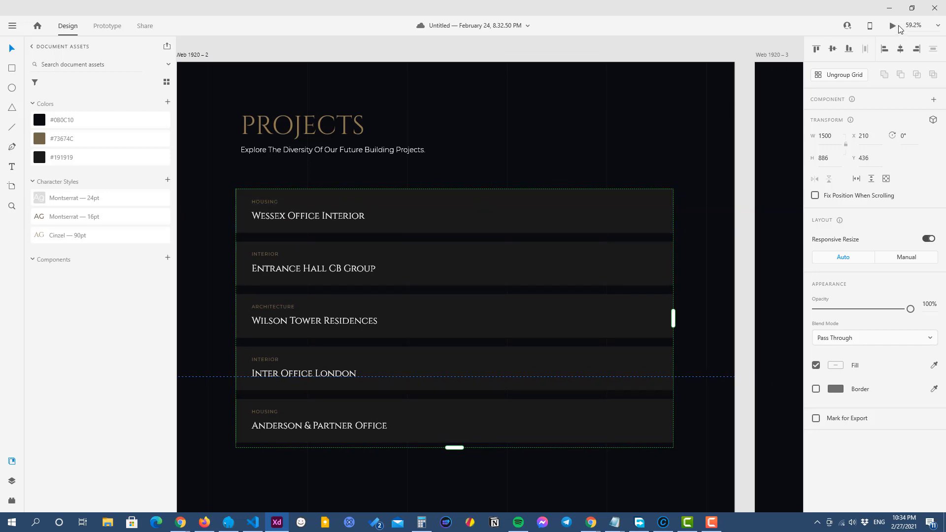
Step: Preview the prototype and test the image reveal effect on the Wessex Office Interior project row
key("ctrl+Return")
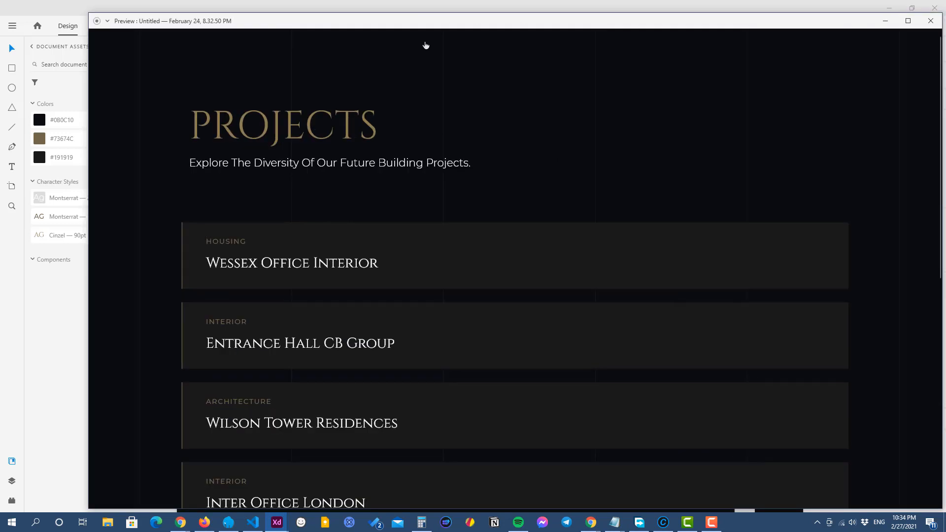
left_click_drag(426, 22, 380, 18)
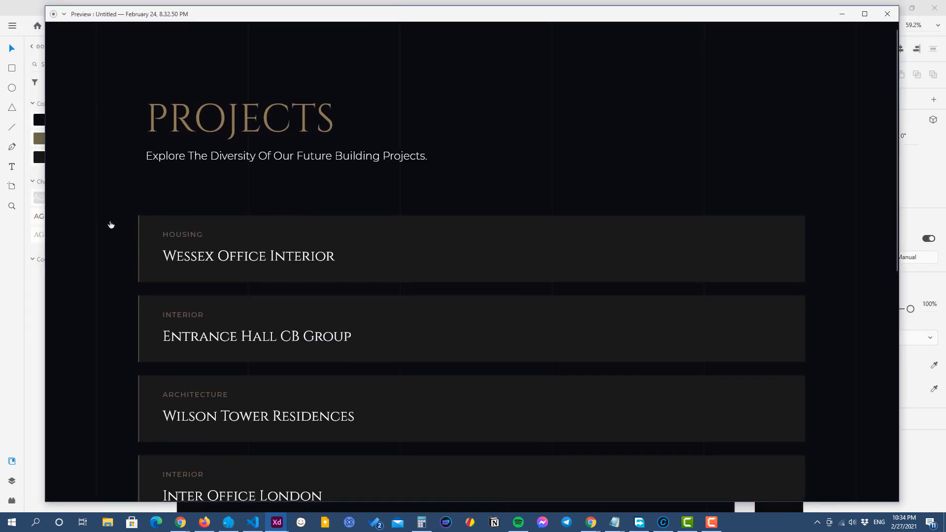
mouse_move(241, 243)
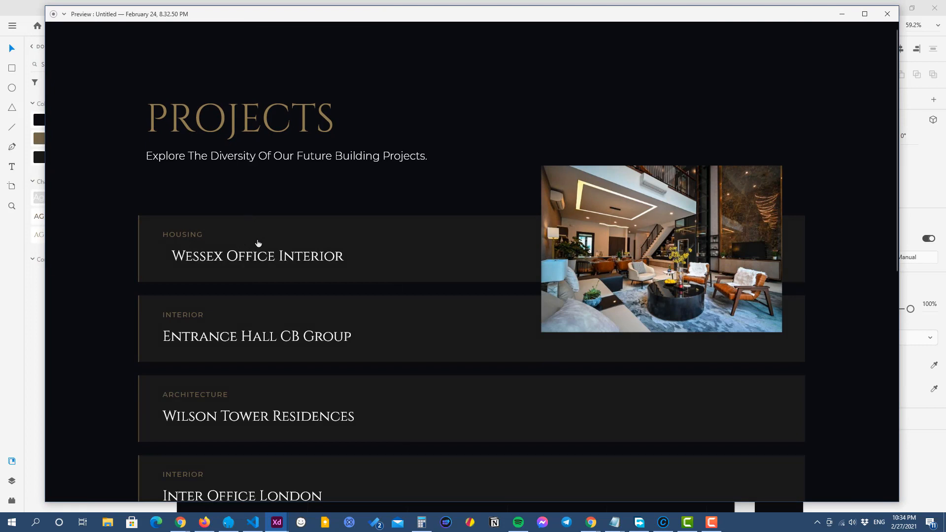
left_click(282, 240)
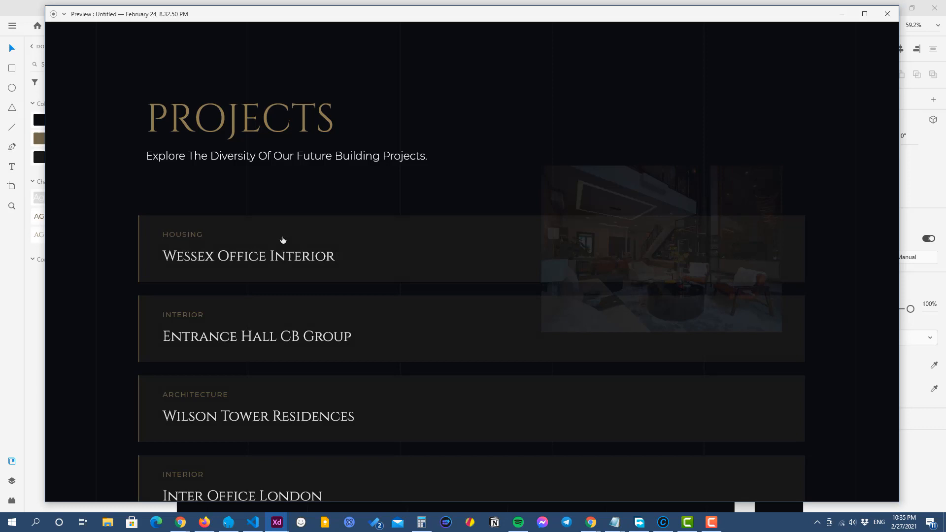
left_click(256, 244)
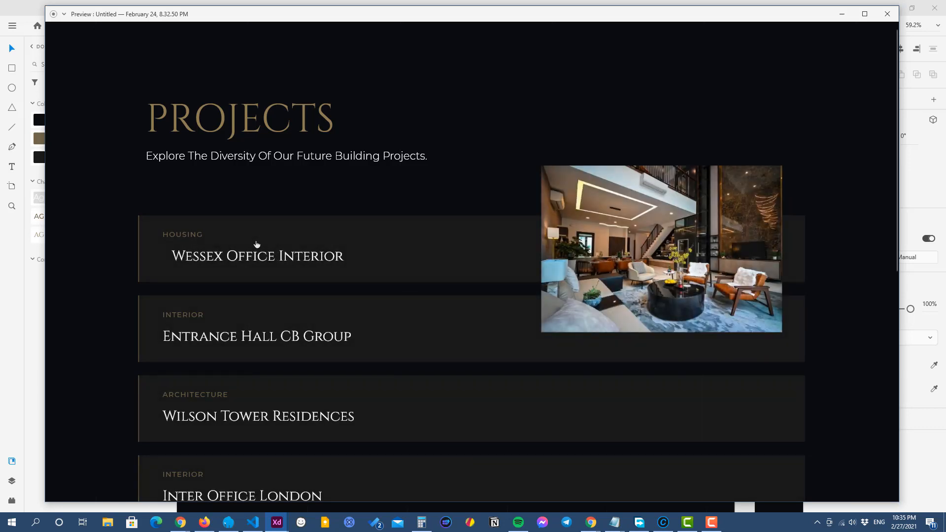
left_click(256, 245)
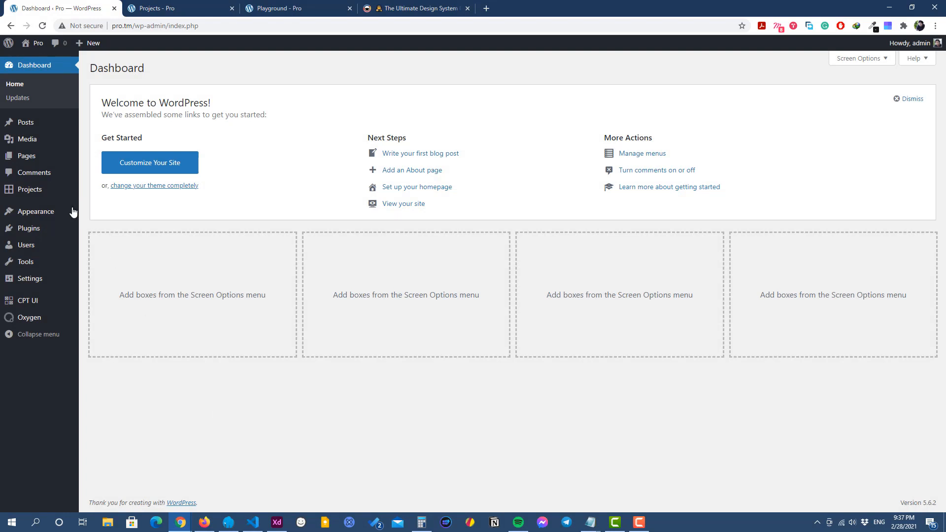
Step: In the WordPress admin, review the project types and inspect the Wessex Office Interior project in its editor
mouse_move(25, 307)
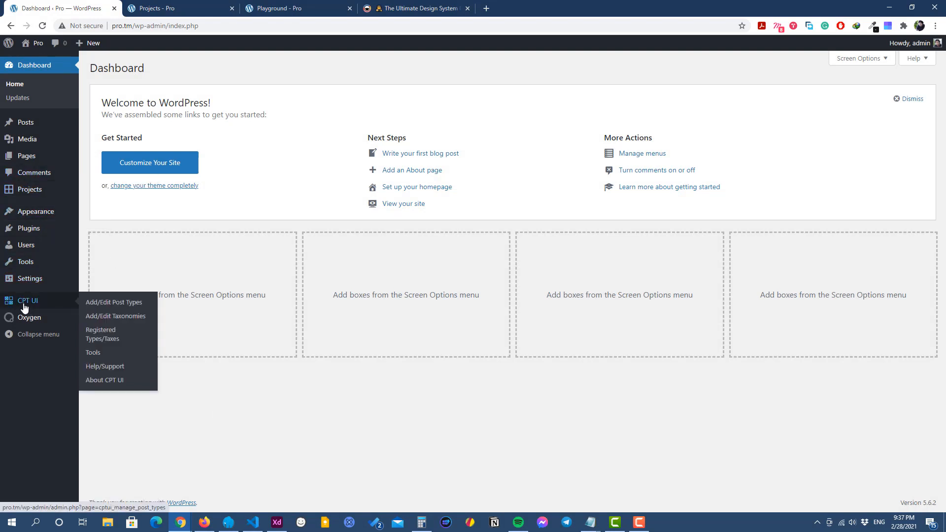
mouse_move(30, 190)
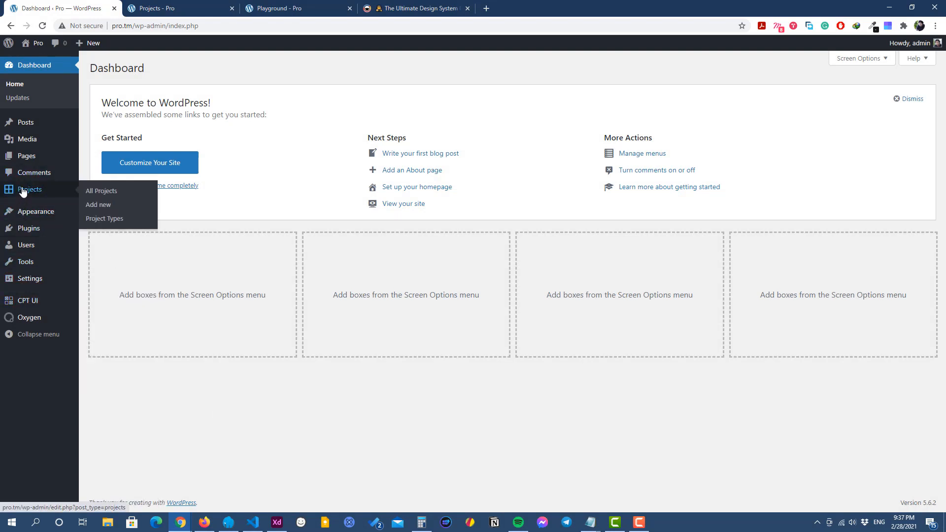
left_click(110, 223)
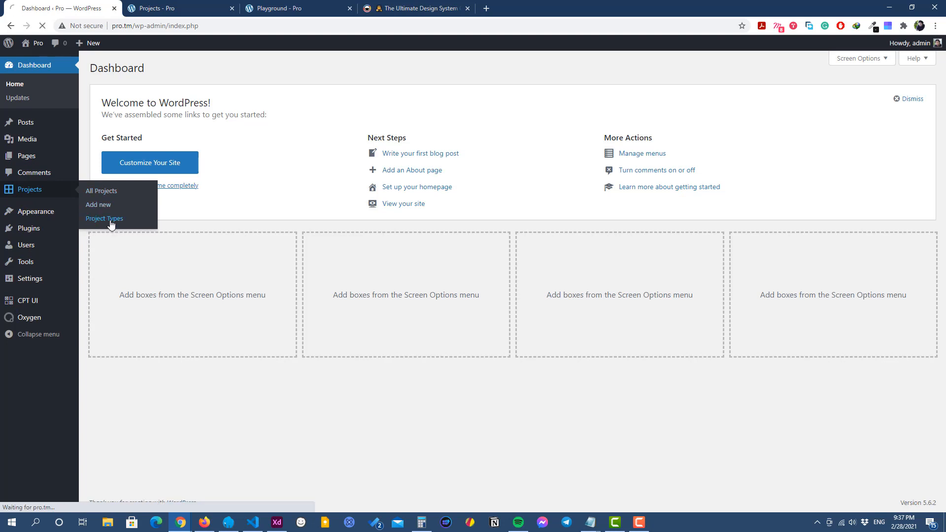
mouse_move(430, 144)
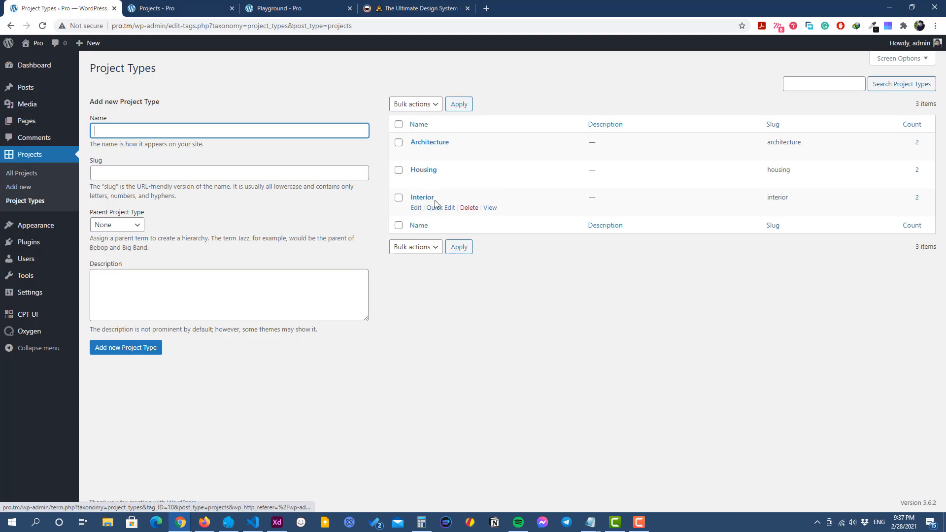
left_click(21, 173)
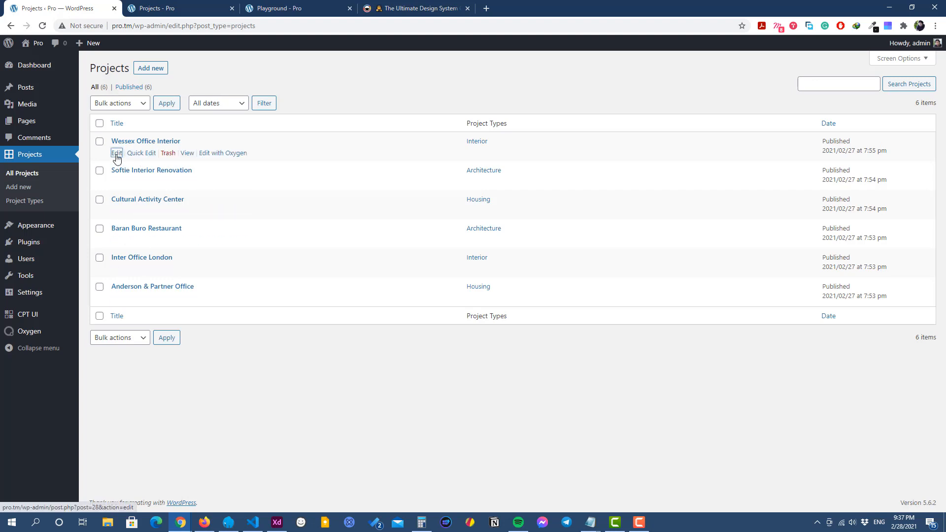
left_click(116, 156)
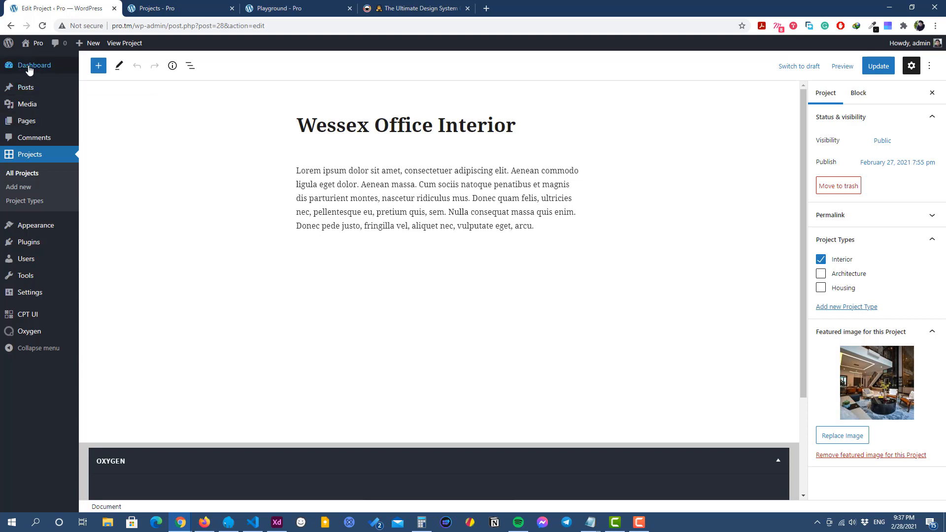
Step: Create a new WordPress page titled "Projects", dismissing the offer to restore a backup
left_click(87, 67)
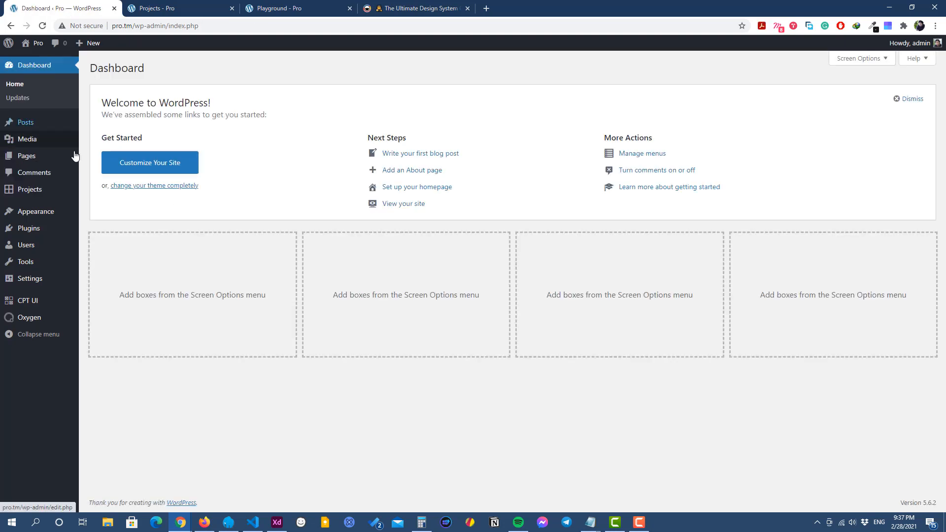
mouse_move(26, 156)
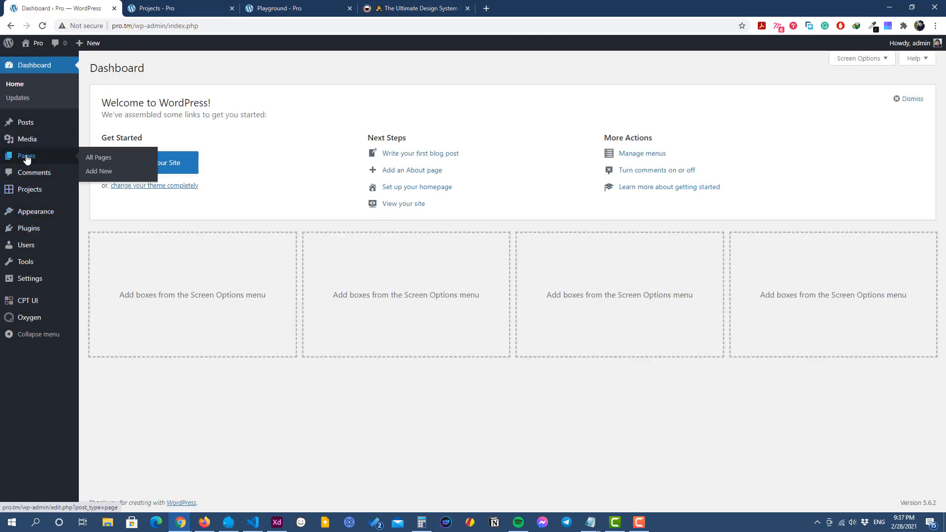
left_click(106, 161)
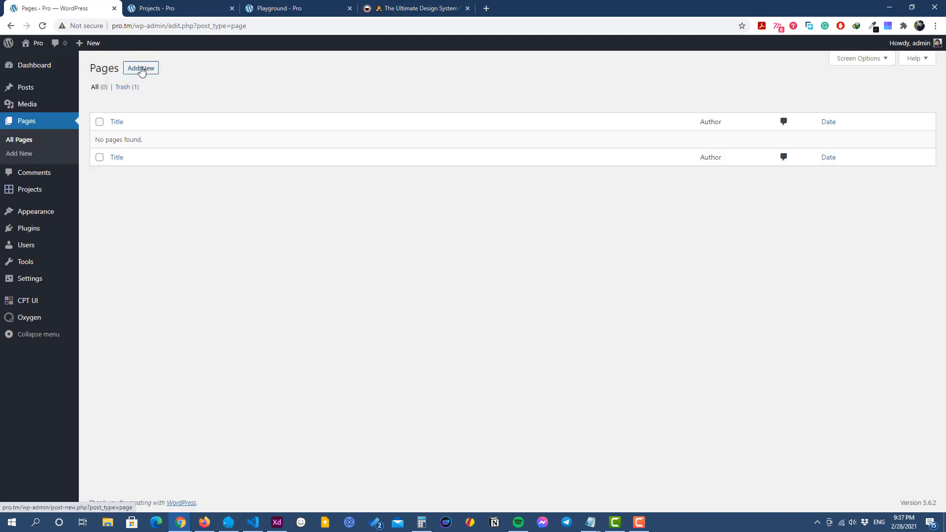
left_click(141, 69)
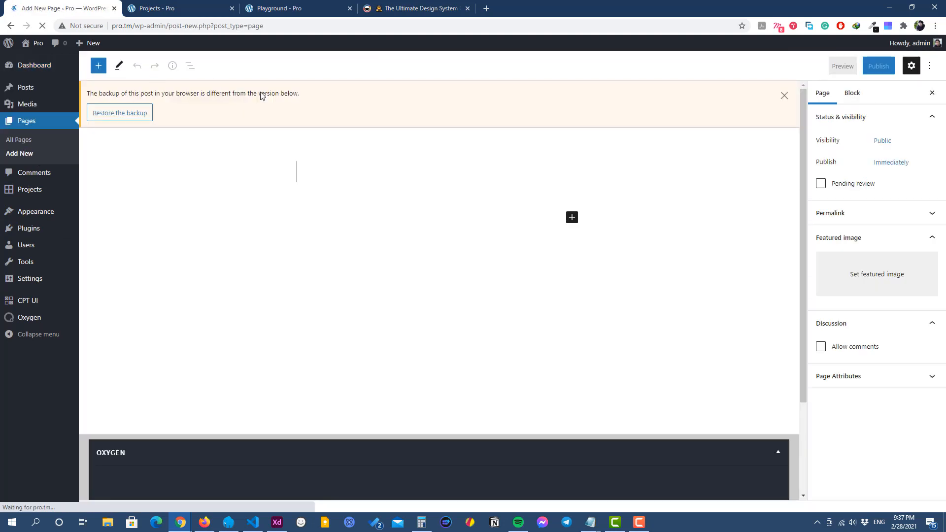
left_click(784, 95)
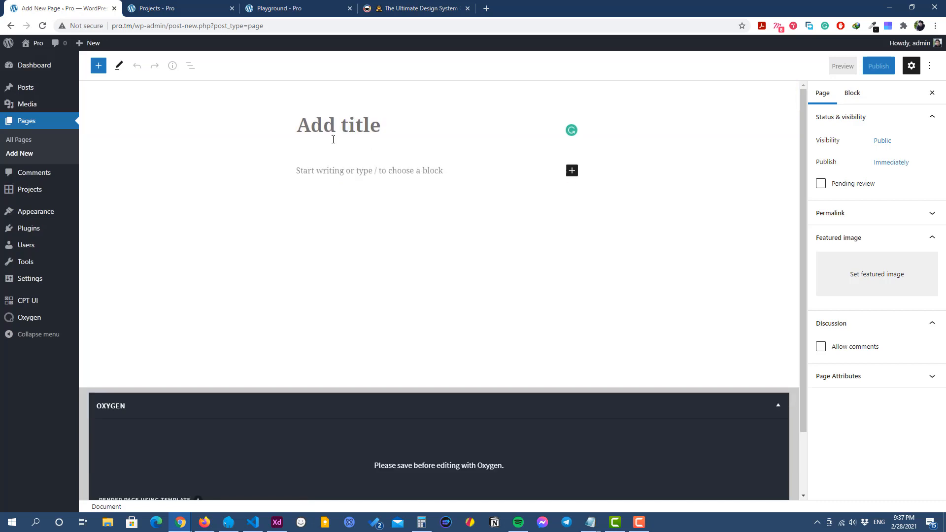
left_click(333, 130)
type("P")
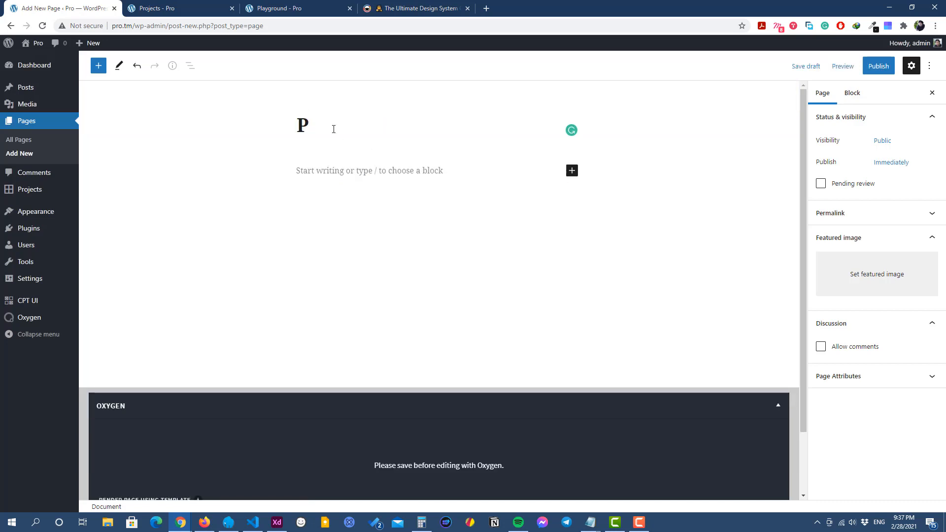
type("rojects")
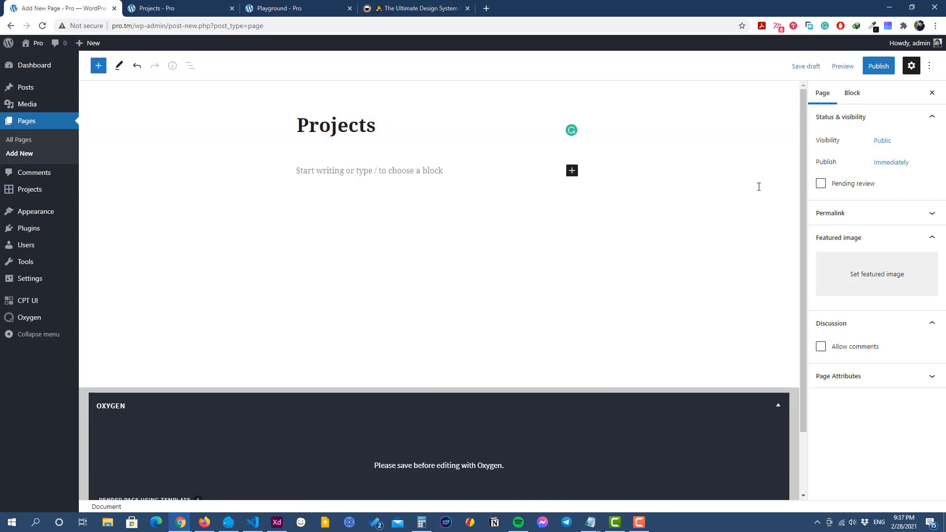
Step: Publish the Projects page and open it in the Oxygen visual editor
left_click(877, 66)
left_click(845, 68)
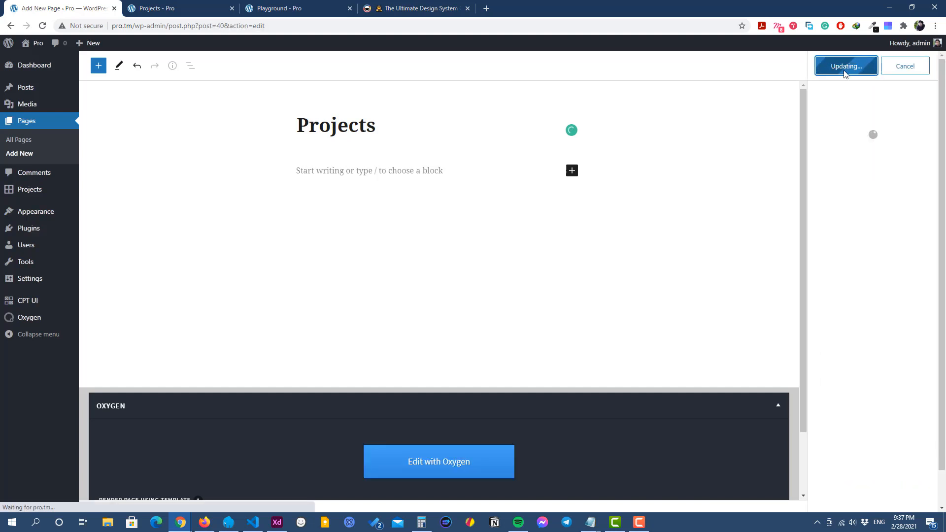
left_click(421, 459)
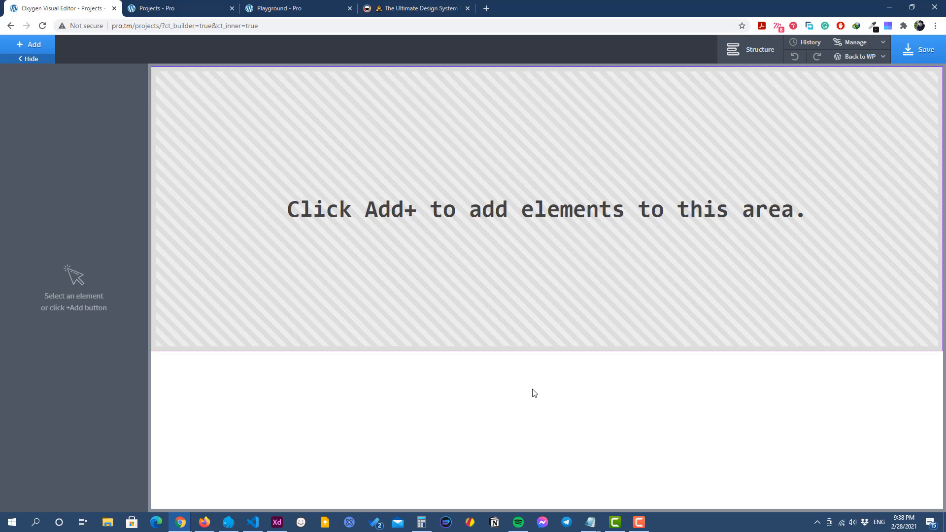
Step: Switch to Adobe XD and examine the Projects mock-up's layout, colors and character styles
left_click(277, 522)
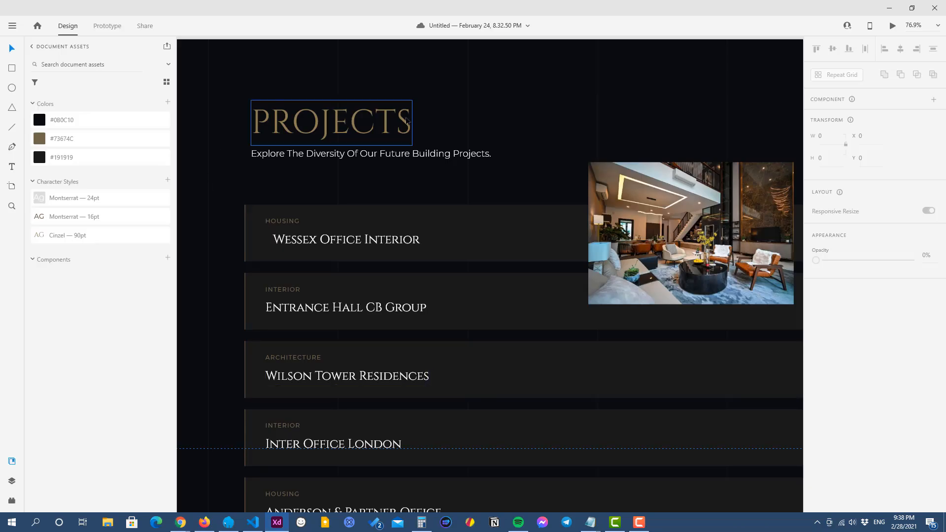
scroll(219, 215, "down", 2)
scroll(217, 214, "down", 3)
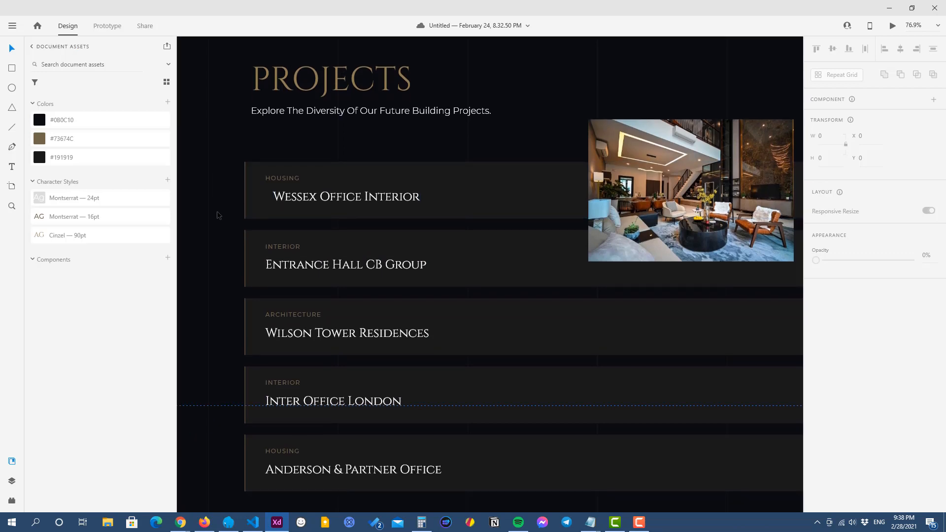
scroll(217, 217, "up", 5)
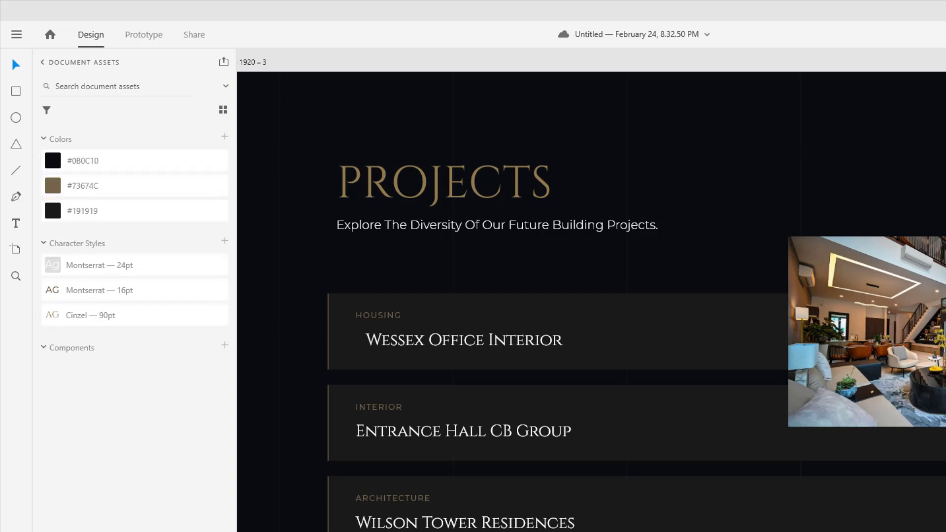
Step: Switch back to Chrome and review the global colors defined in Oxygen's global styles
mouse_move(180, 522)
left_click(283, 485)
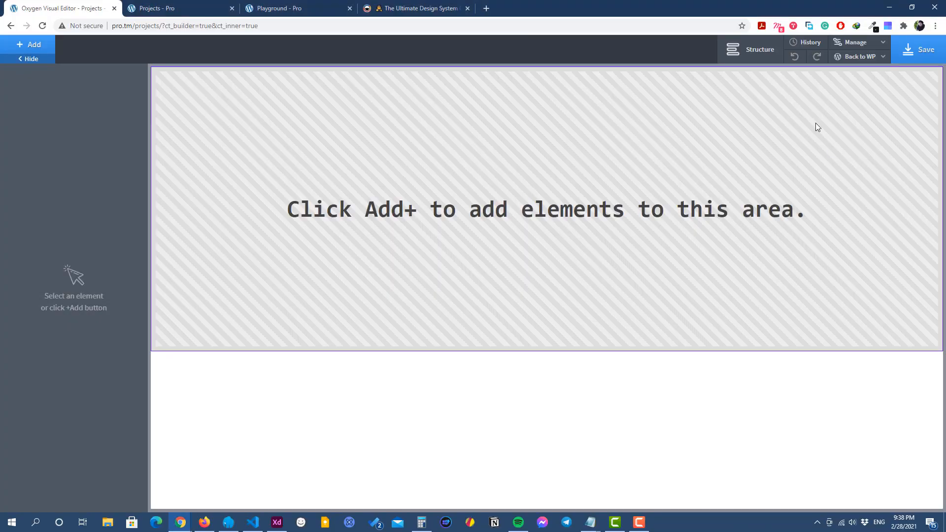
left_click(868, 43)
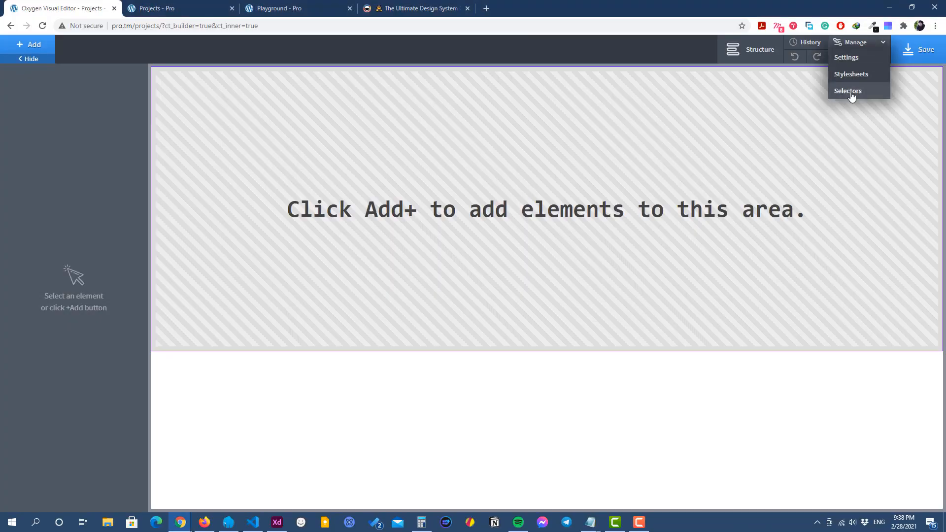
left_click(848, 59)
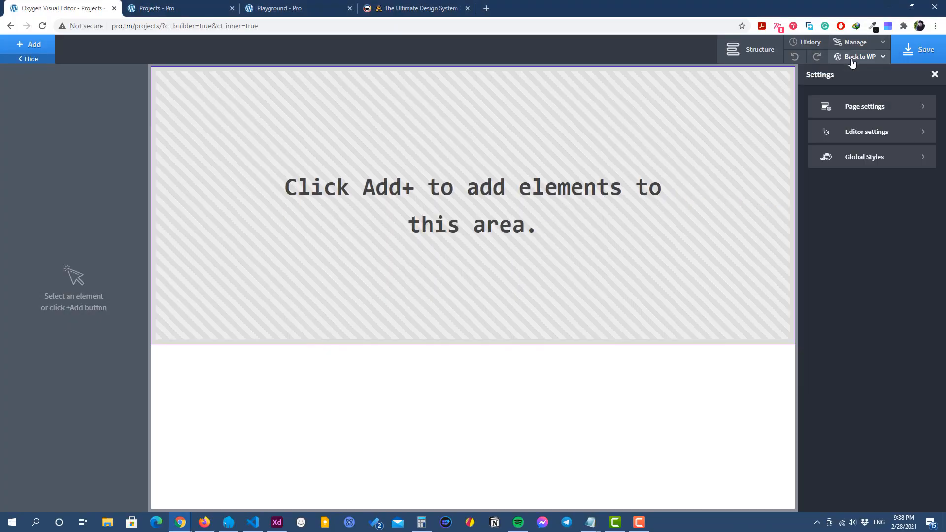
left_click(863, 157)
left_click(860, 140)
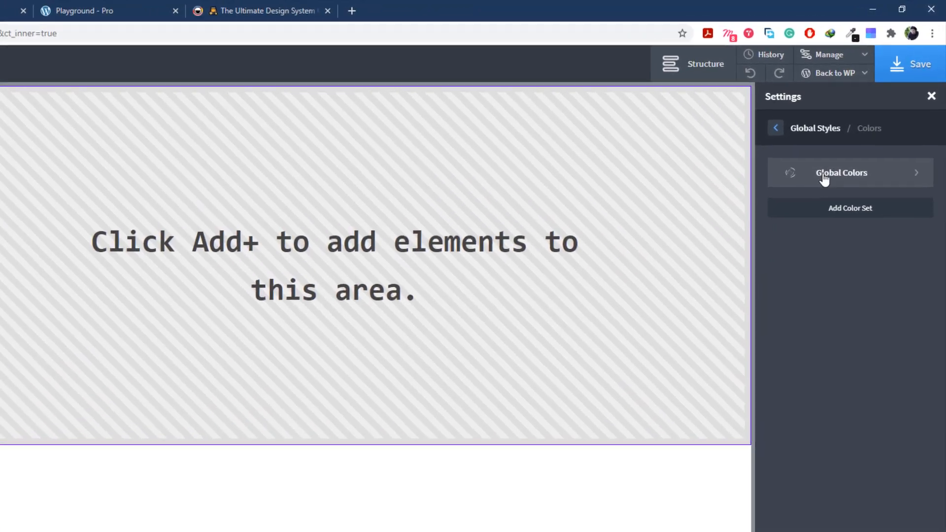
left_click(824, 175)
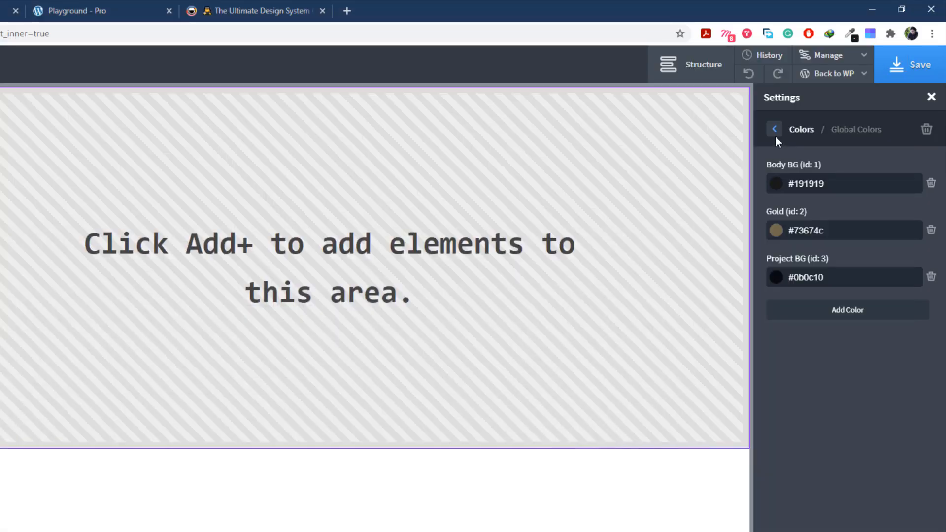
left_click(774, 130)
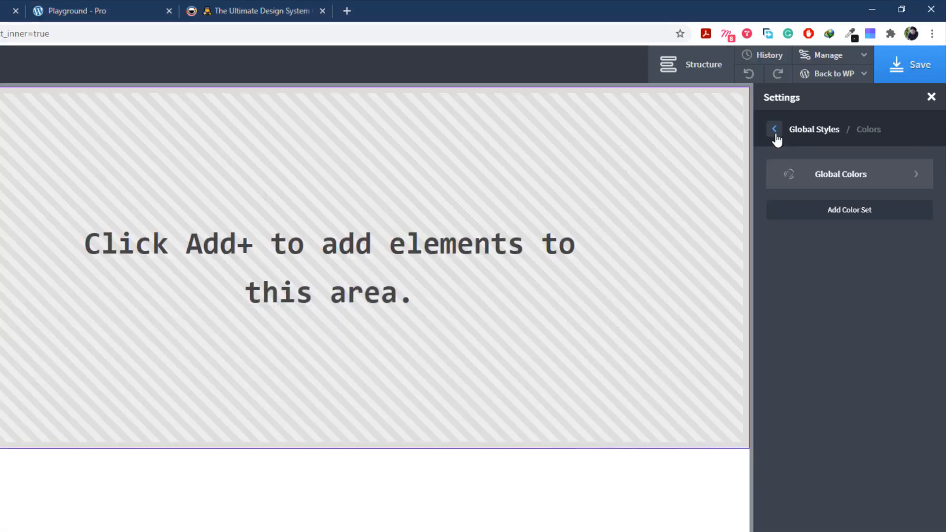
Step: Review the display and text fonts set in Oxygen's global styles, then return to the global styles overview
left_click(774, 131)
left_click(826, 206)
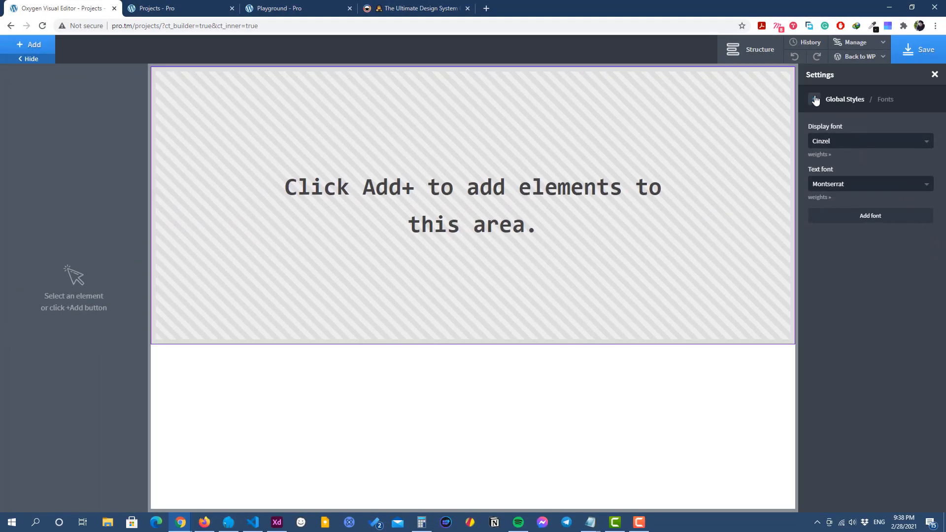
left_click(774, 129)
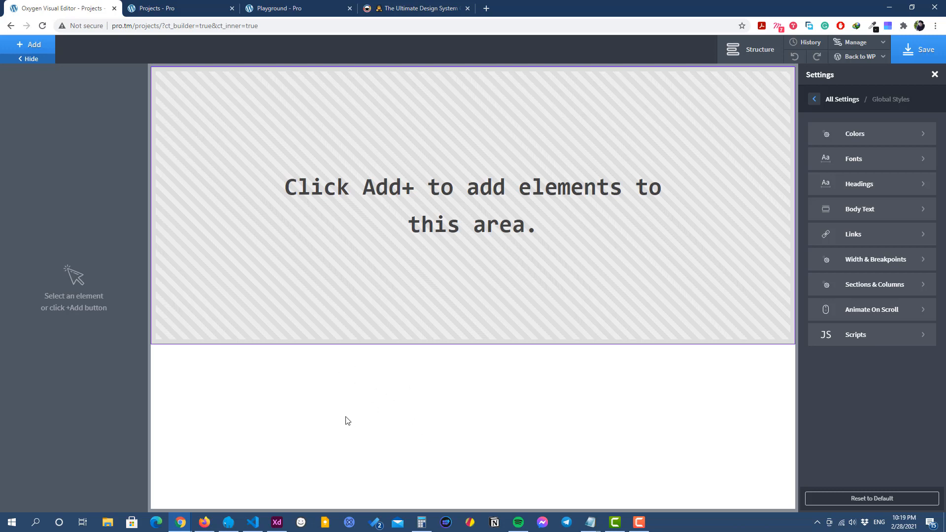
Step: Check the Projects mock-up in Adobe XD, return to Chrome, and add a custom CSS selector named body in Oxygen
left_click(277, 523)
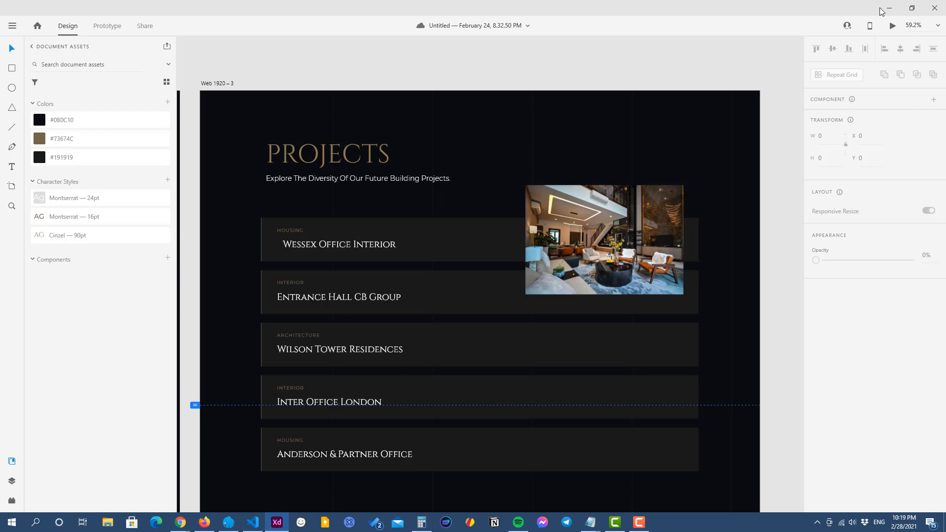
left_click(889, 7)
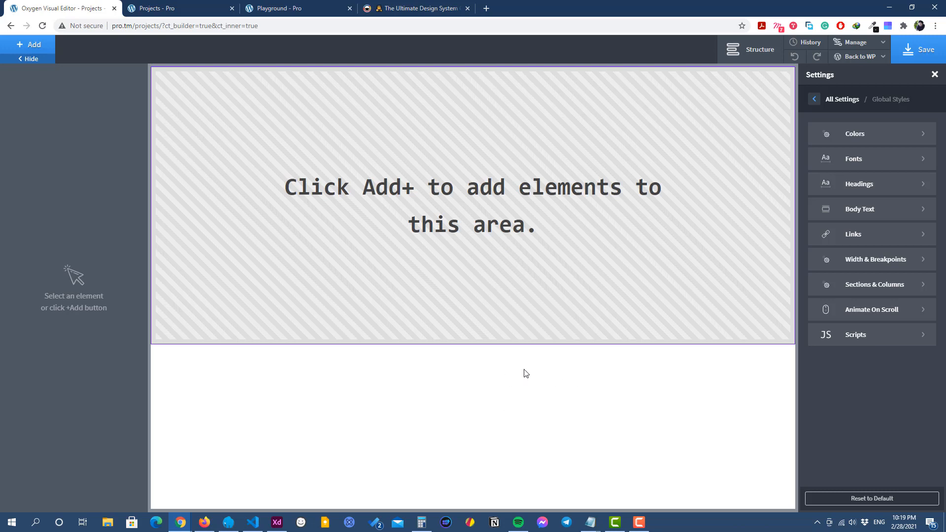
left_click(853, 43)
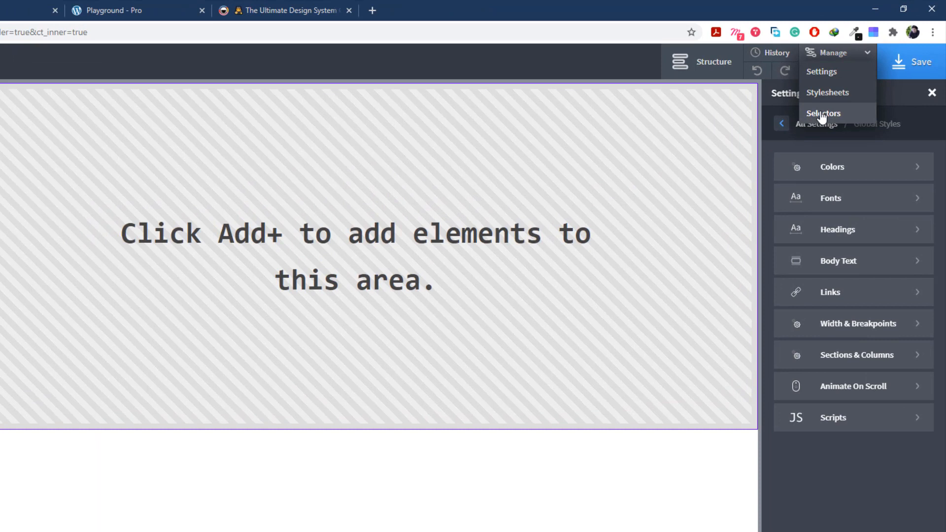
left_click(844, 100)
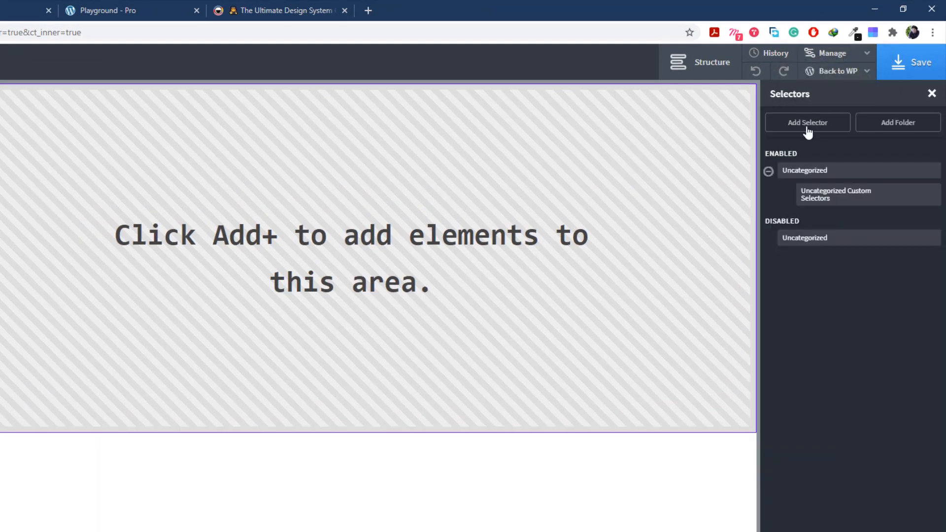
left_click(827, 107)
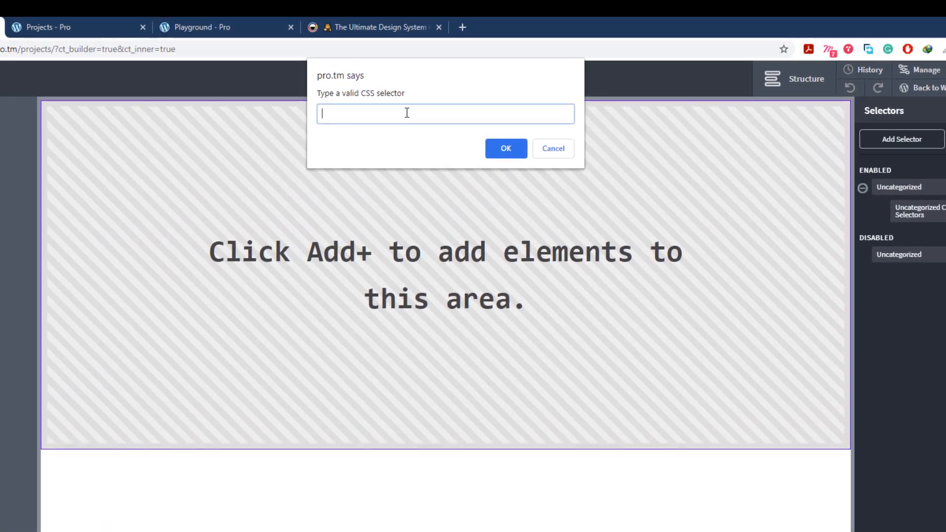
type("body")
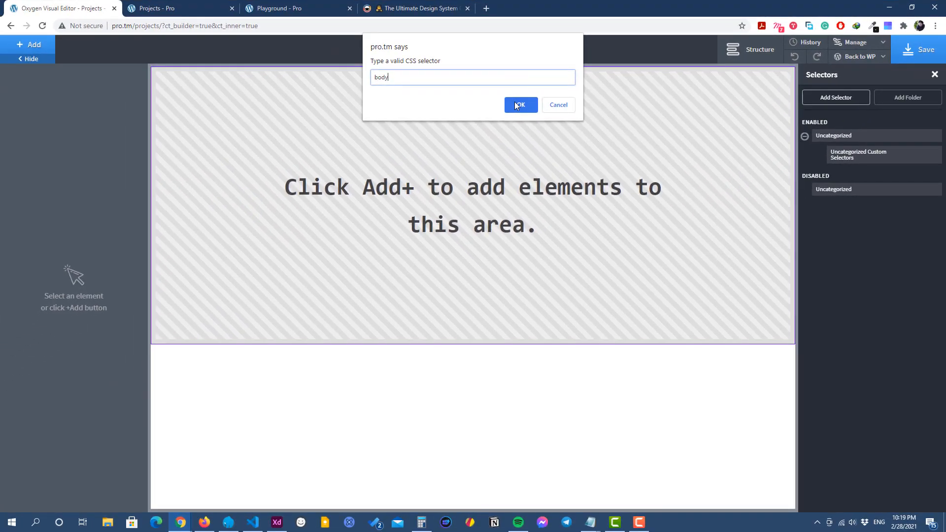
left_click(506, 148)
Step: Set the body selector's background color to the global color Body BG
left_click(129, 110)
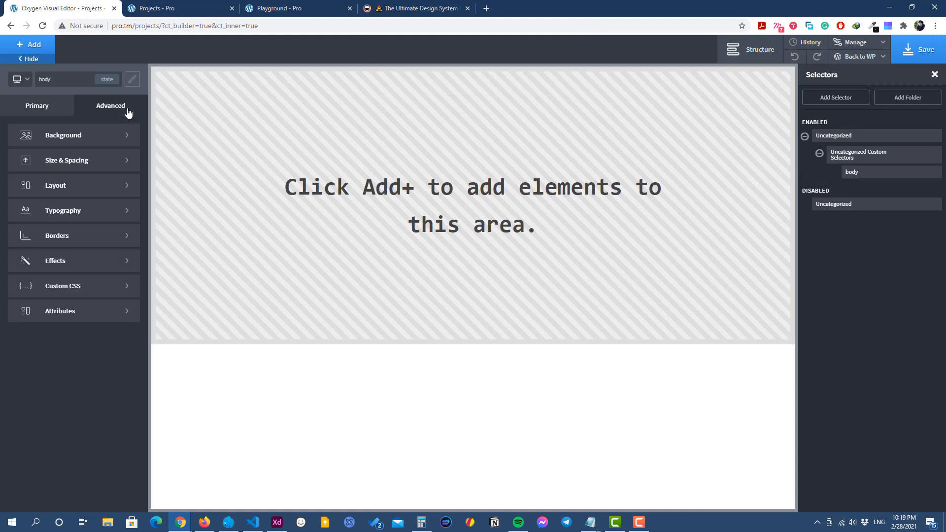
left_click(63, 139)
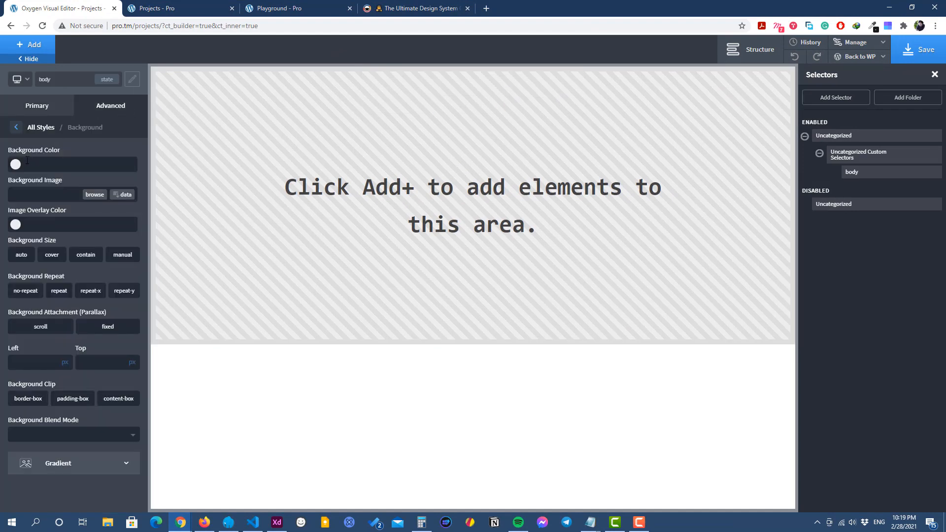
left_click(16, 165)
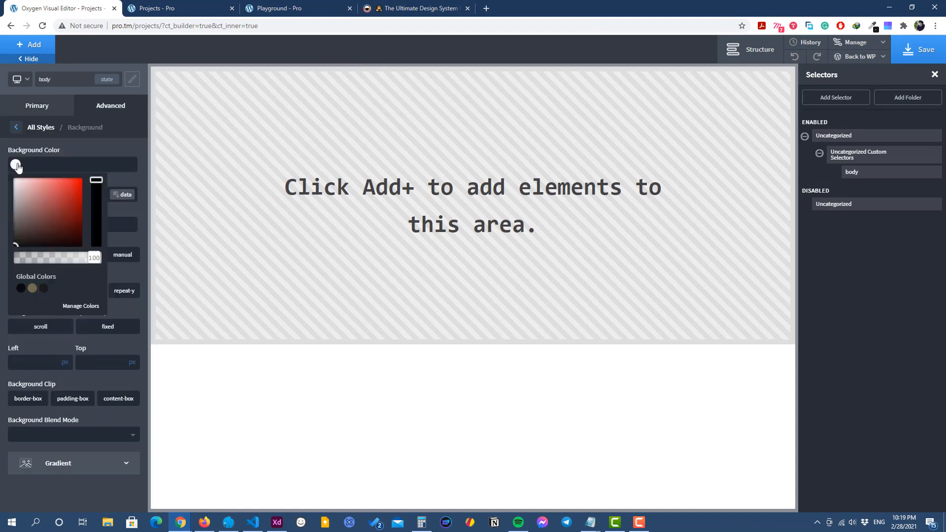
left_click(21, 290)
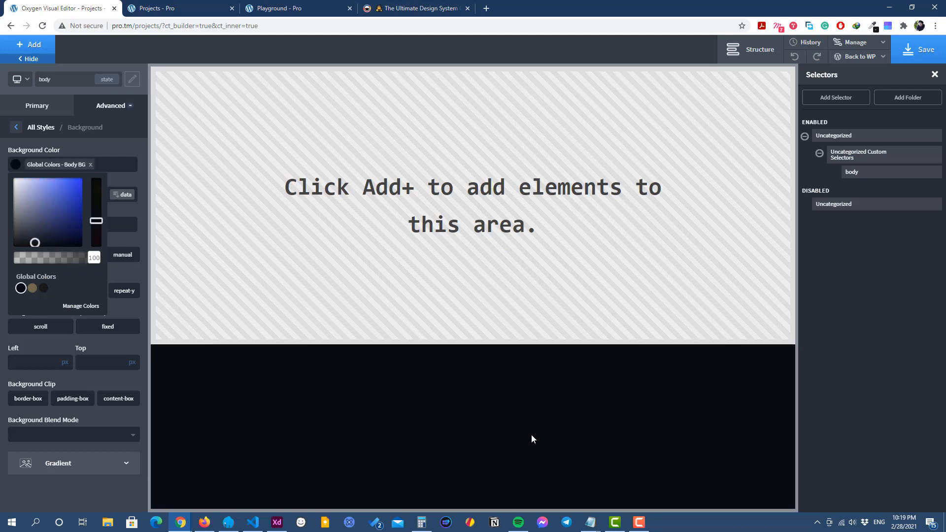
left_click(566, 400)
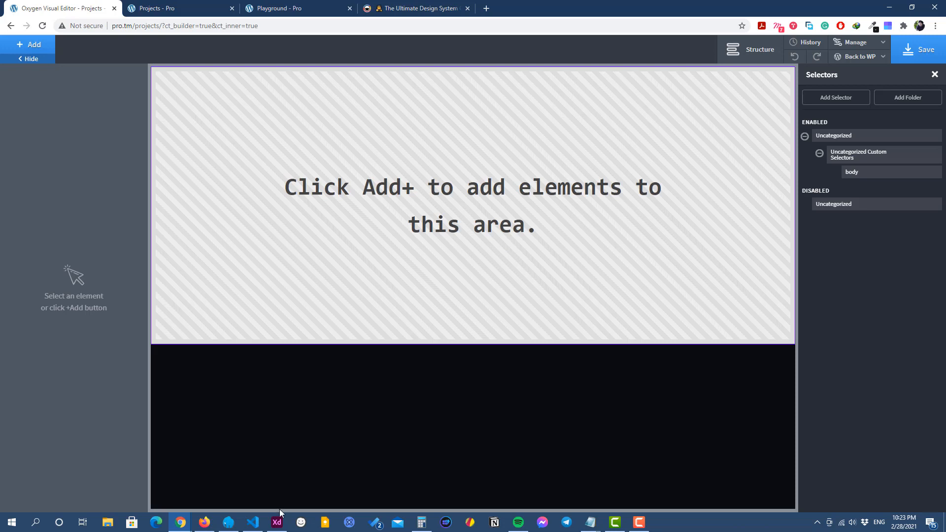
Step: Switch to Adobe XD and preview the Projects artboard, examining the vertical background lines while the content scrolls
left_click(276, 522)
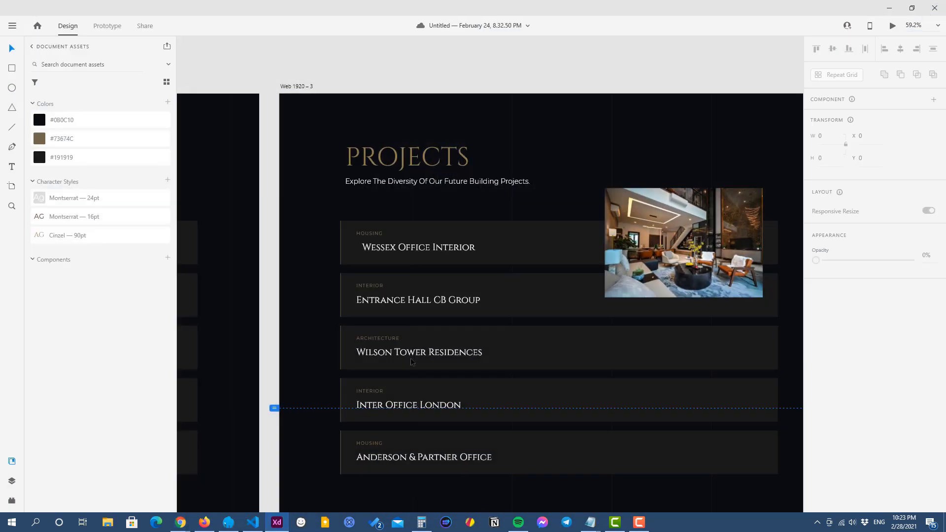
scroll(509, 146, "up", 3)
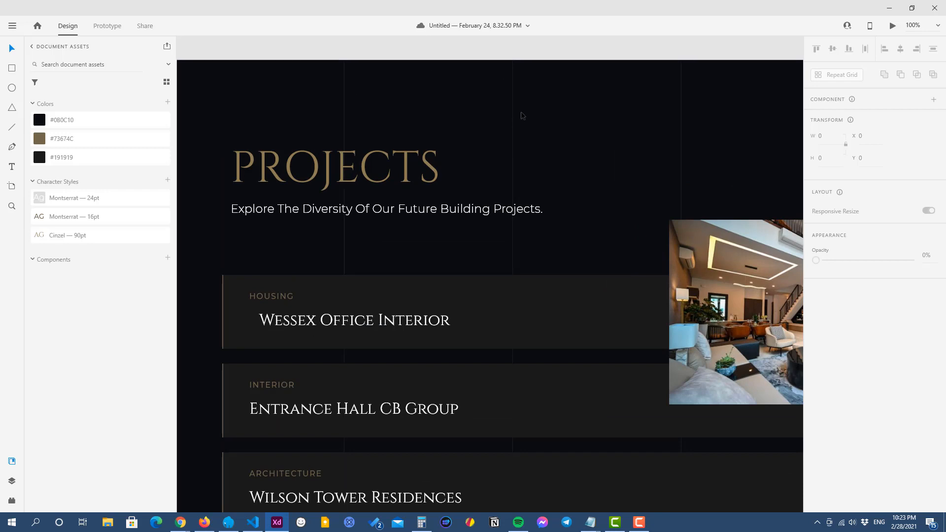
left_click_drag(629, 135, 408, 135)
left_click(892, 29)
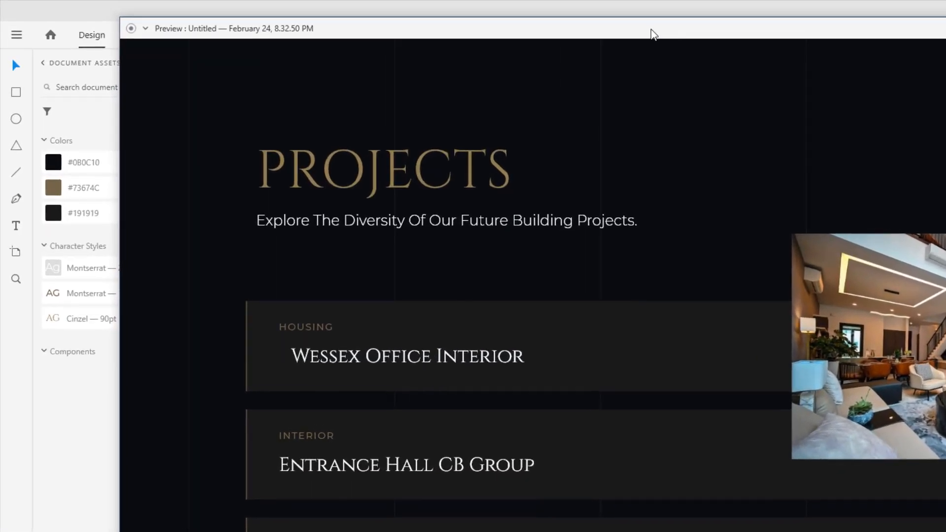
left_click_drag(653, 34, 558, 51)
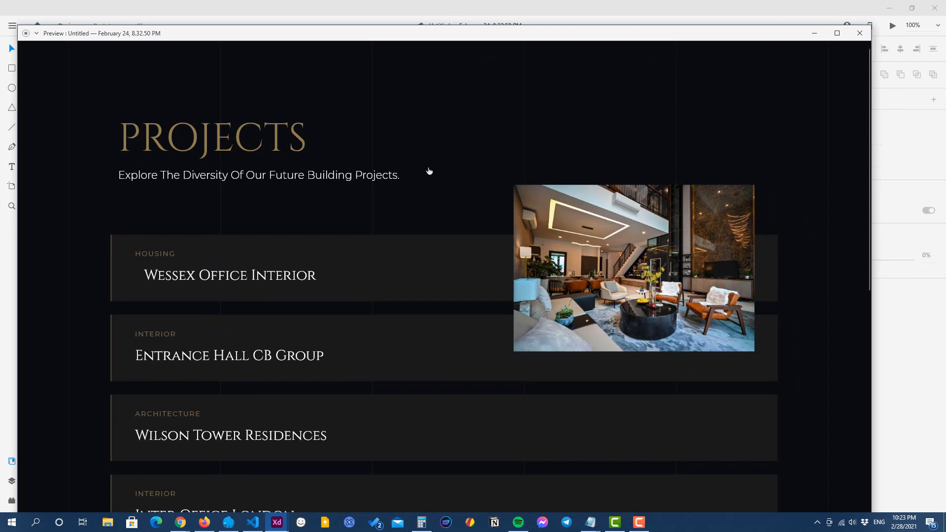
scroll(429, 171, "down", 8)
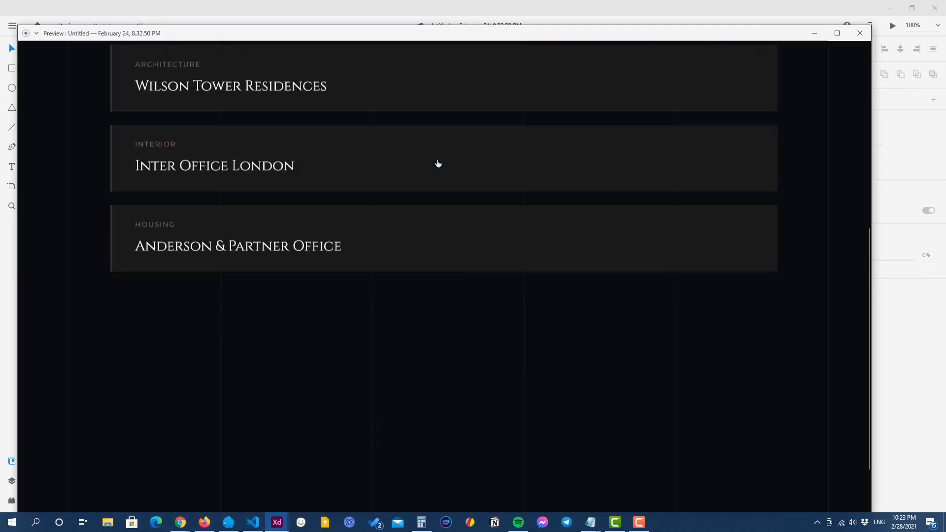
scroll(437, 162, "up", 9)
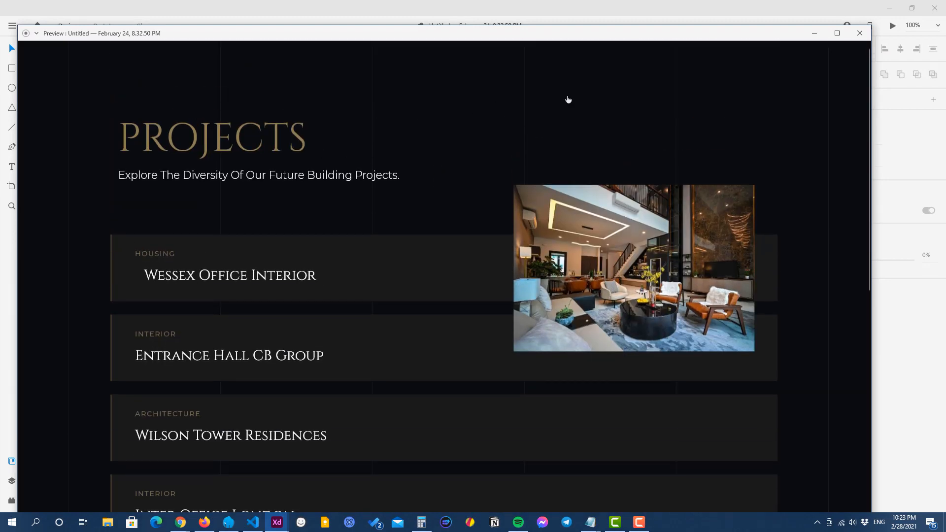
scroll(323, 150, "down", 3)
scroll(405, 174, "up", 3)
left_click(814, 33)
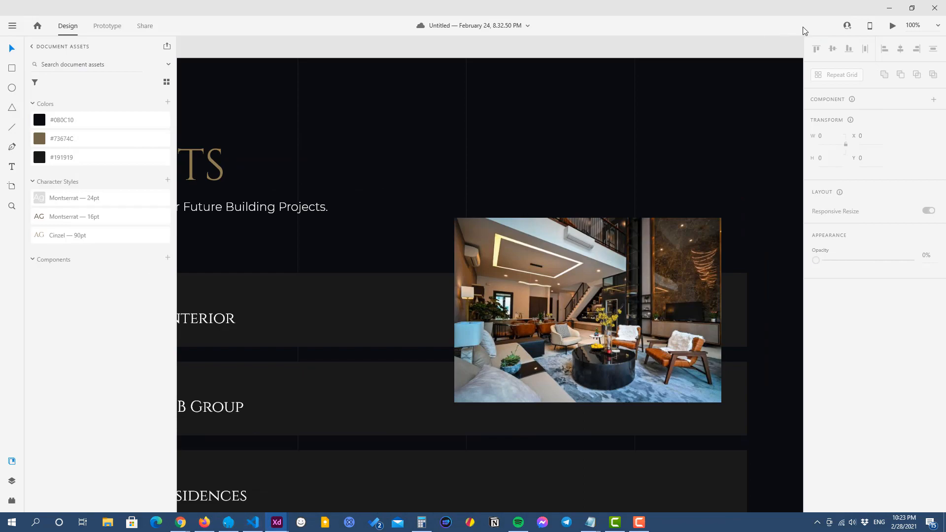
Step: Switch back to Chrome, add a Div to the Projects page, and give it the class lines-wrapper
left_click(180, 522)
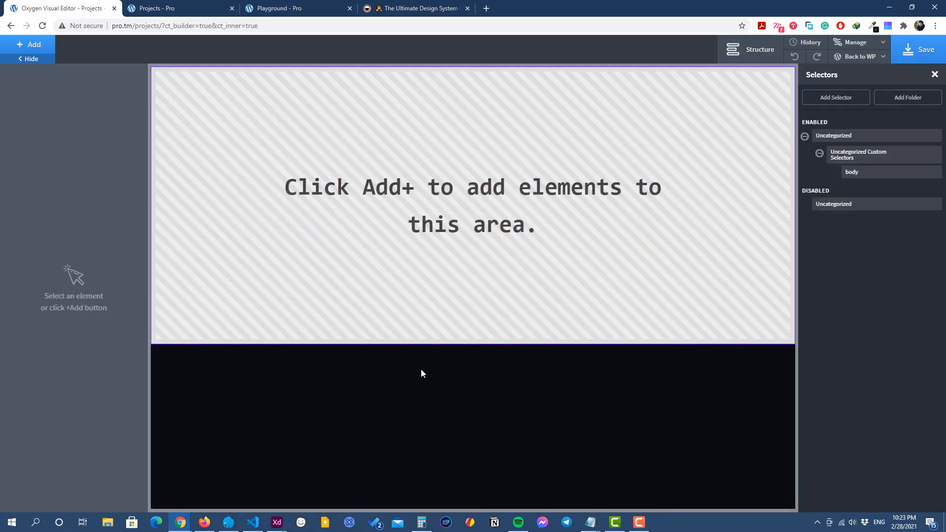
left_click(29, 44)
left_click(101, 143)
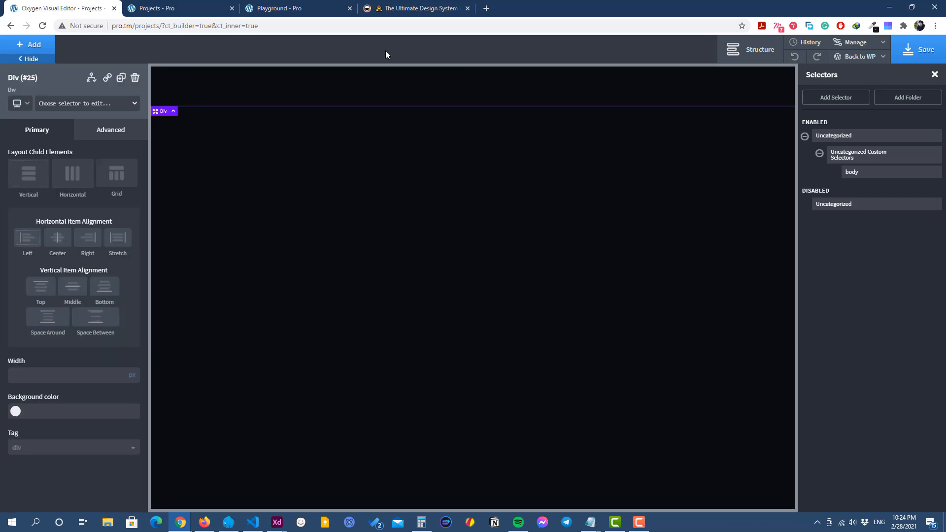
left_click(87, 103)
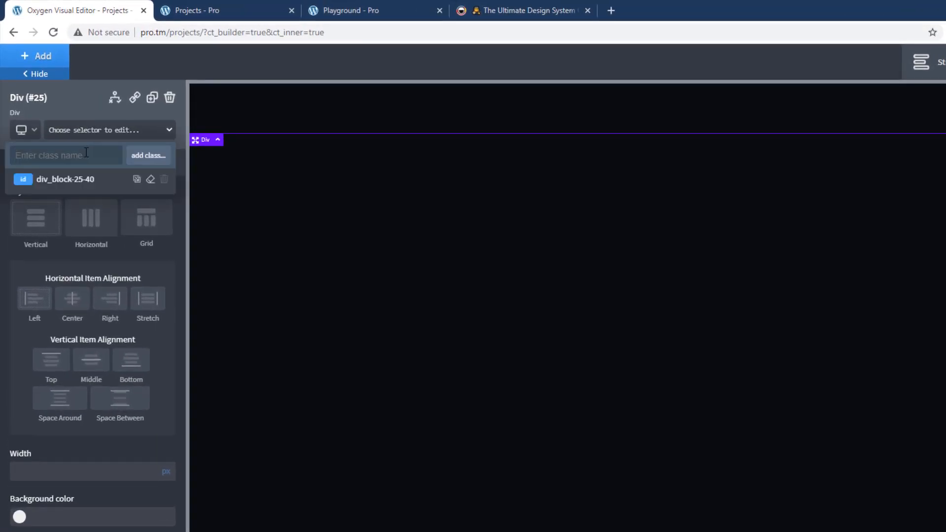
type("lines-wrapper")
left_click(144, 156)
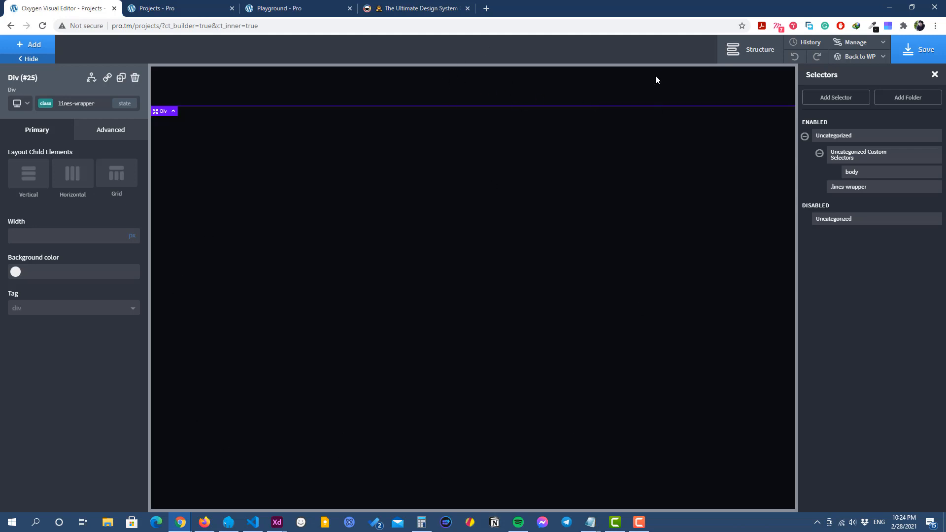
Step: Set the position of the lines-wrapper class to fixed in its layout styles
left_click(100, 136)
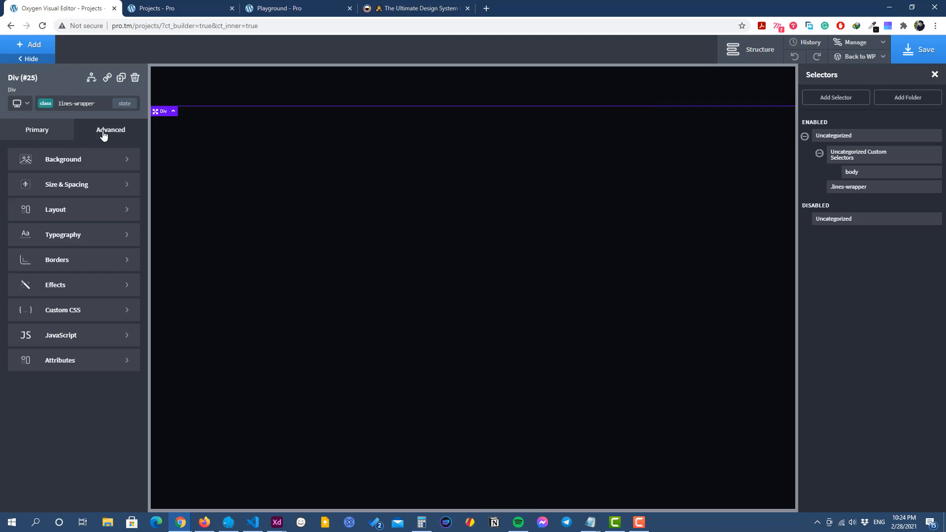
left_click(76, 211)
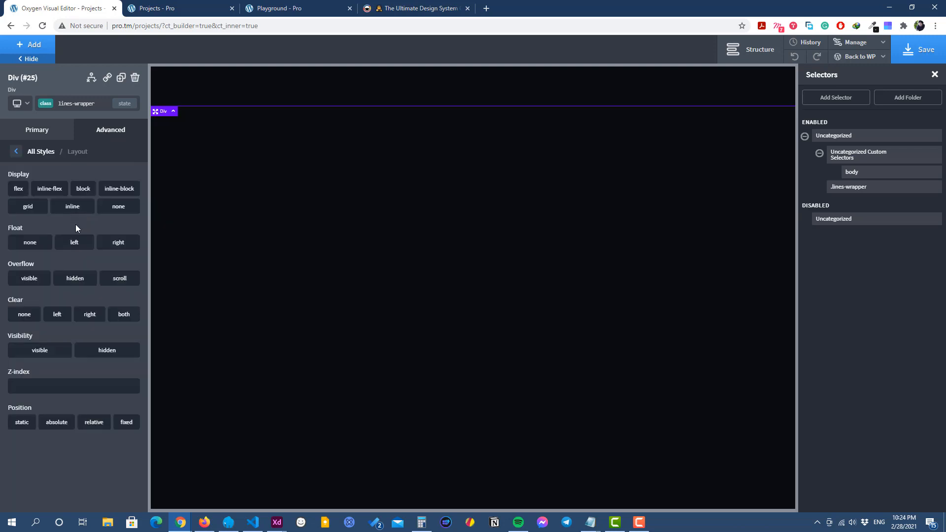
left_click(125, 427)
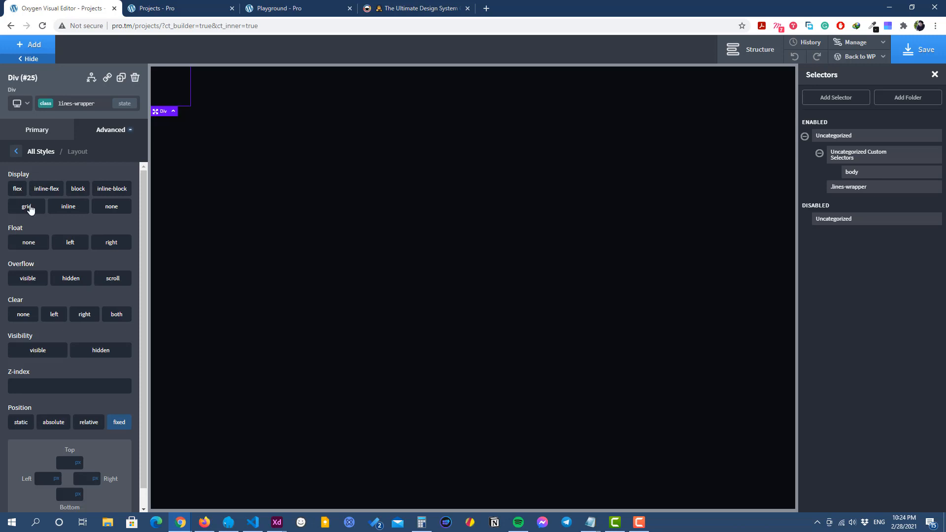
Step: Set the lines-wrapper class to a width of 90% and a height of 100%
left_click(14, 152)
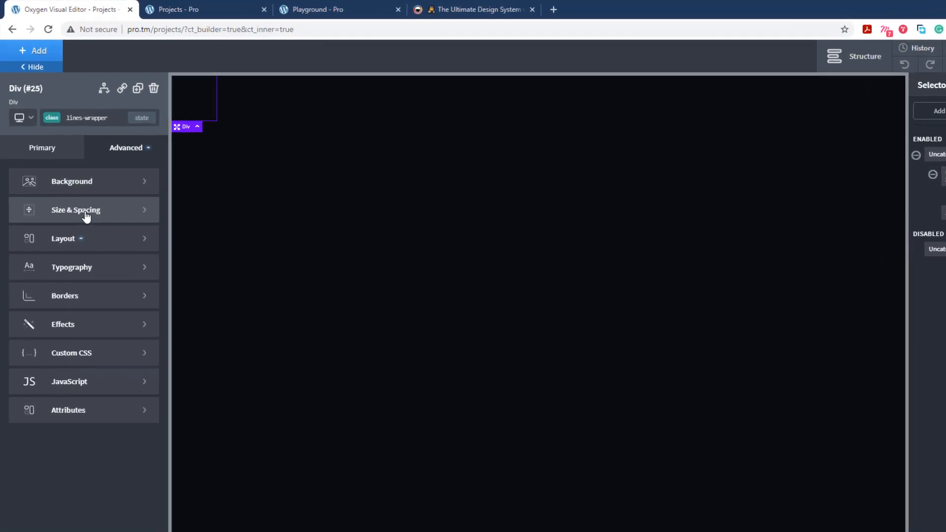
left_click(70, 186)
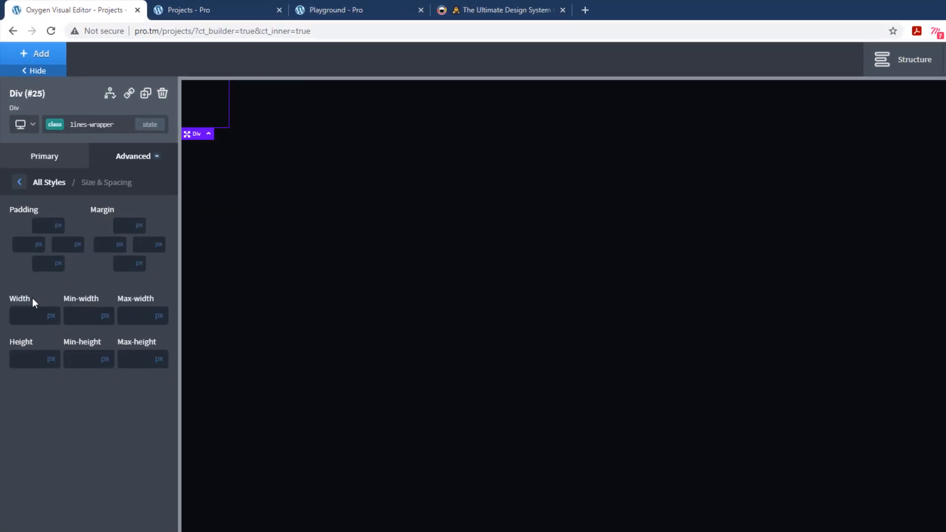
left_click(53, 316)
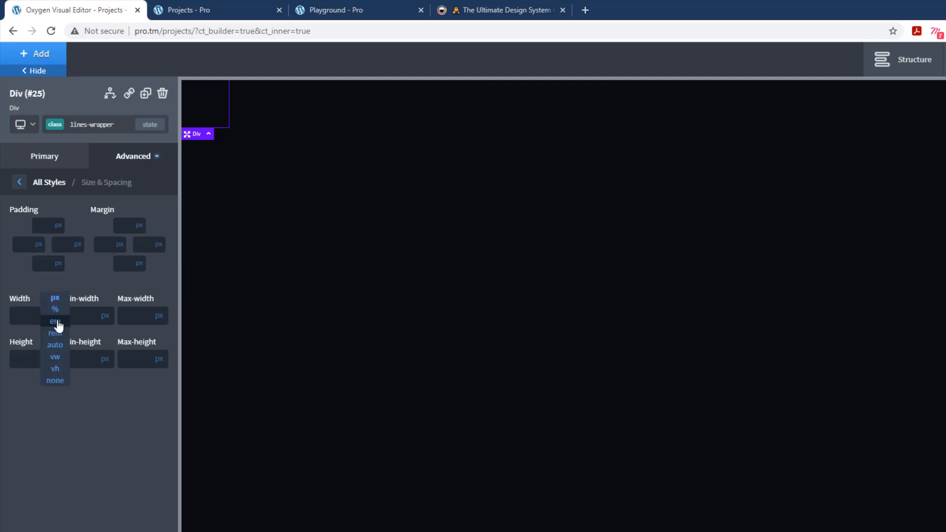
left_click(55, 309)
left_click(22, 316)
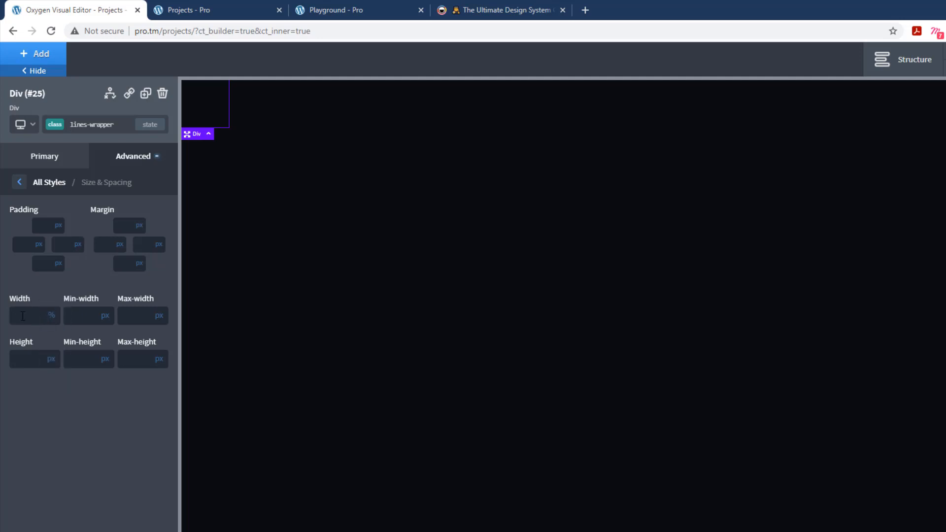
type("90")
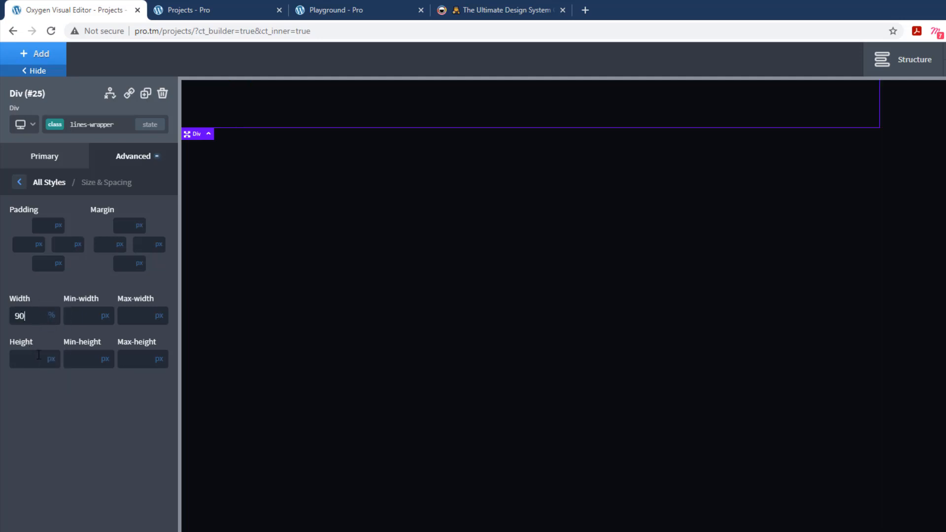
left_click(52, 359)
left_click(58, 354)
left_click(27, 360)
type("100")
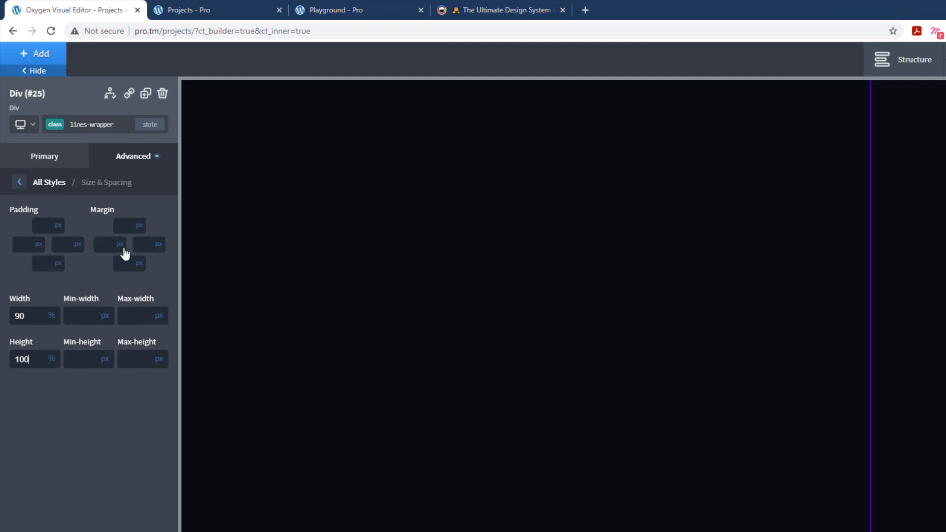
Step: Set the left and right margins of the lines-wrapper class to auto
left_click(122, 246)
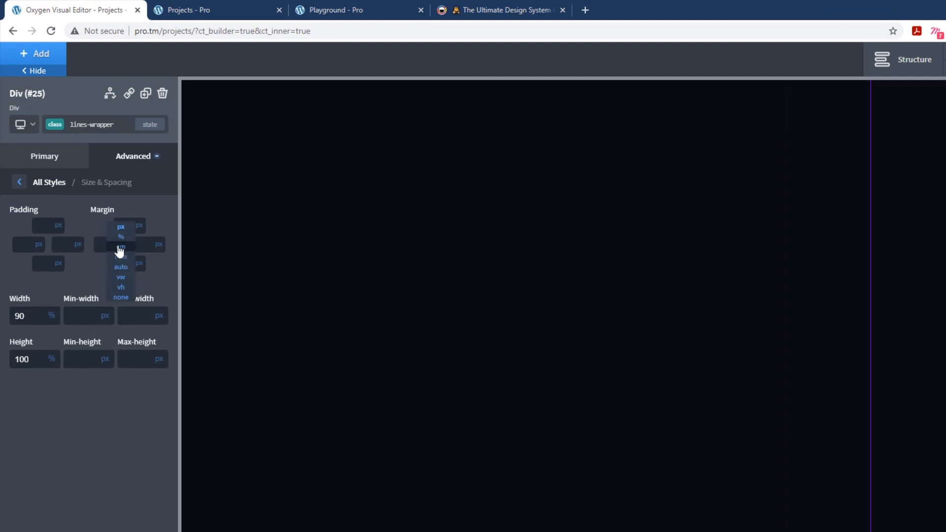
left_click(124, 270)
left_click(158, 246)
left_click(166, 270)
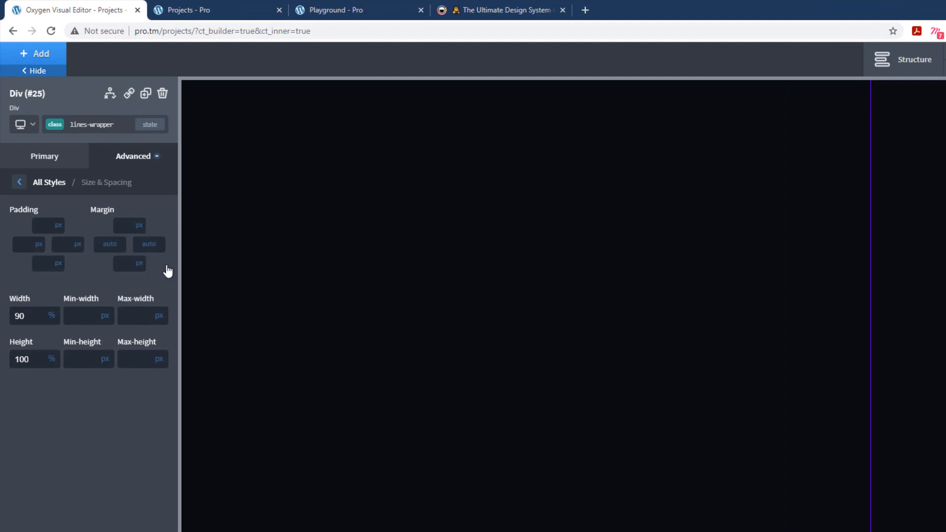
Step: Set the lines-wrapper class's left and right position offsets to 0 px and its z-index to -1
left_click(19, 182)
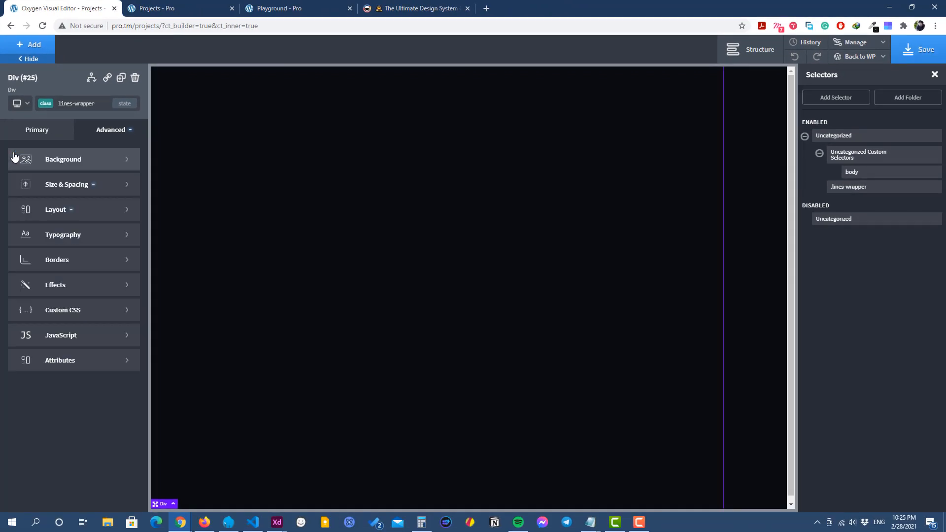
left_click(57, 211)
scroll(69, 345, "down", 1)
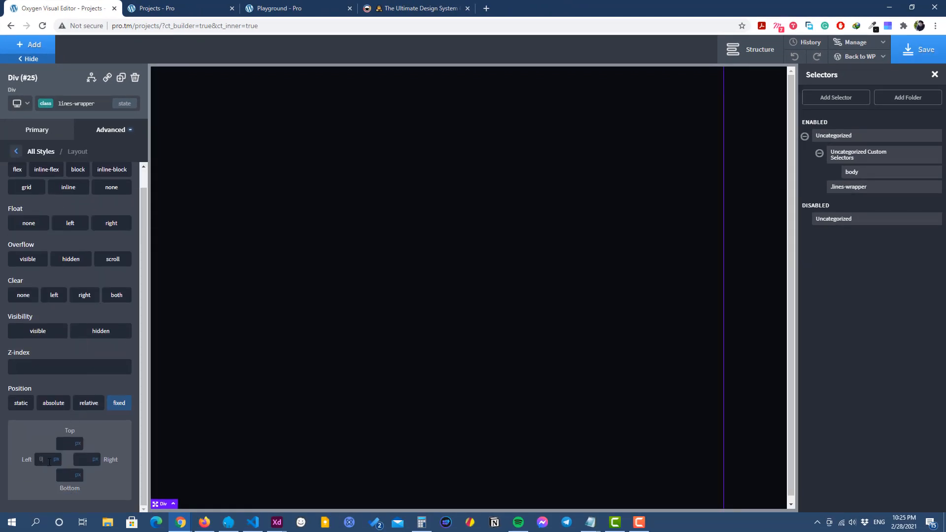
left_click(86, 459)
type("0")
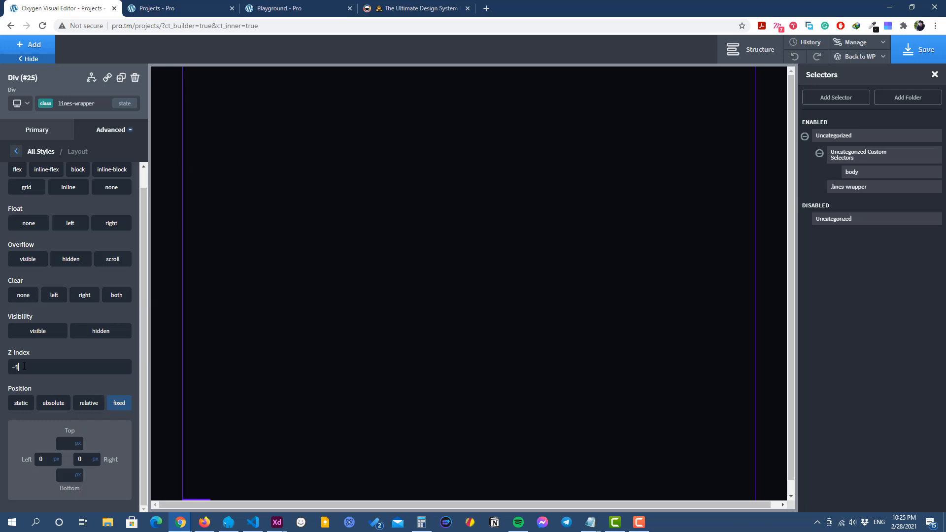
left_click_drag(20, 367, 11, 367)
left_click(19, 367)
left_click_drag(40, 373, 8, 373)
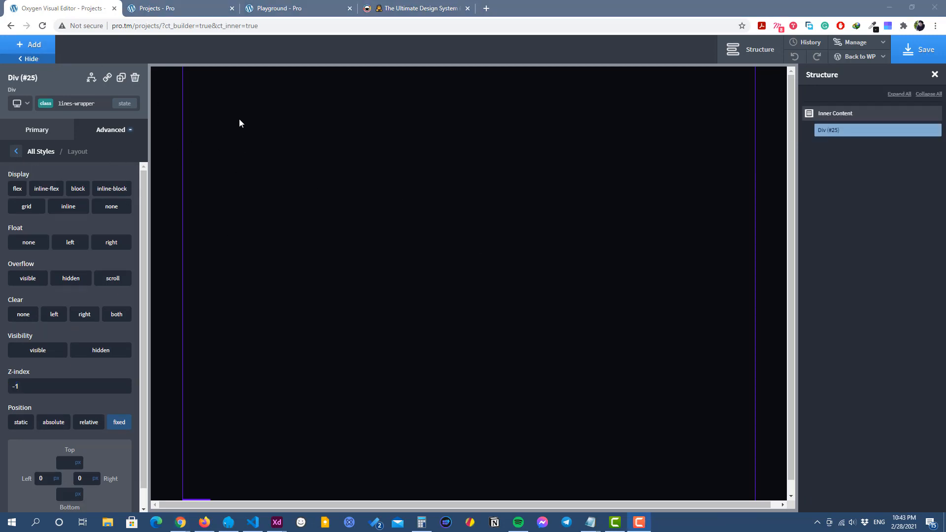
Step: Add a Div inside the lines-wrapper Div and give it the class line
left_click(35, 46)
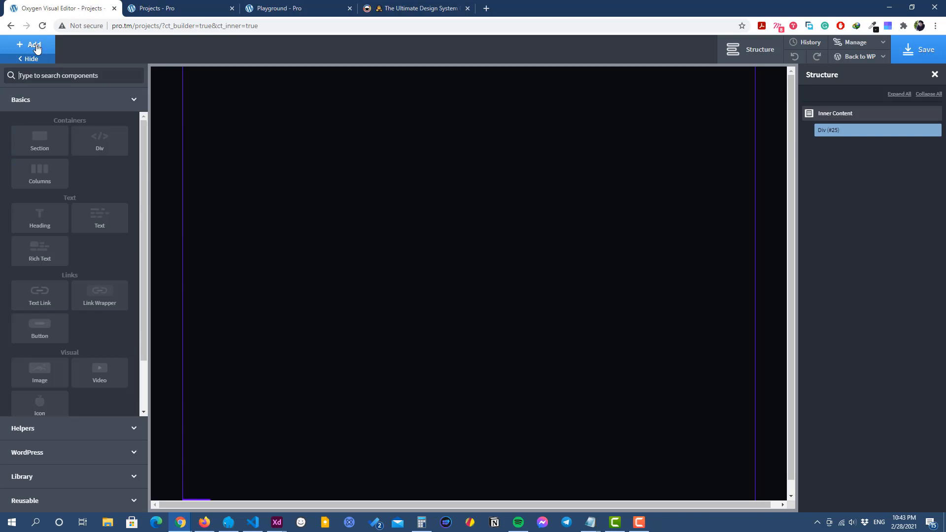
left_click(99, 144)
left_click(95, 103)
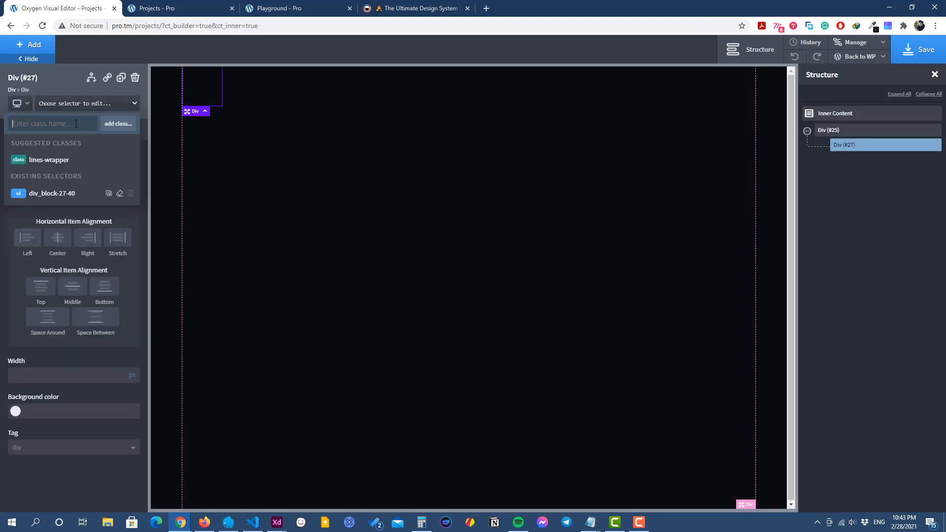
type("line")
left_click(118, 124)
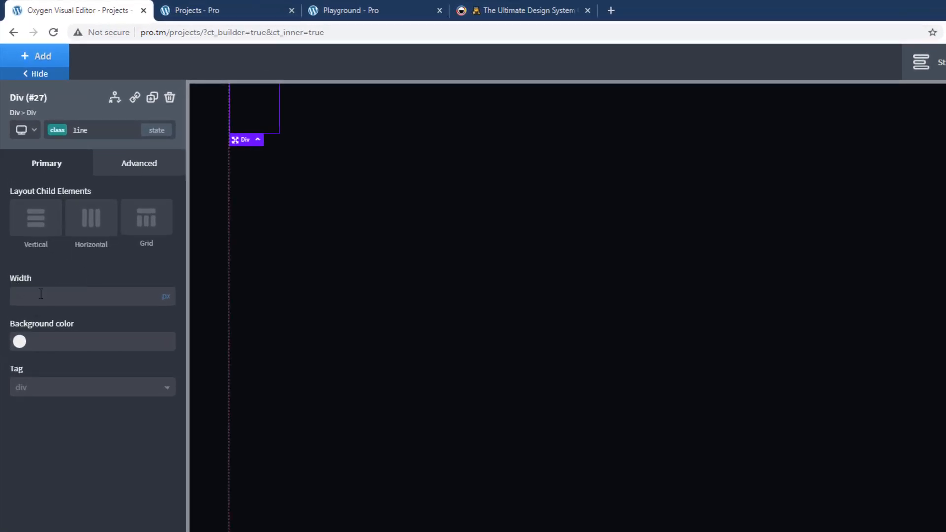
Step: Set the line class to a width of 1 px and a white background at 7% opacity
left_click(44, 297)
type("1")
left_click(19, 341)
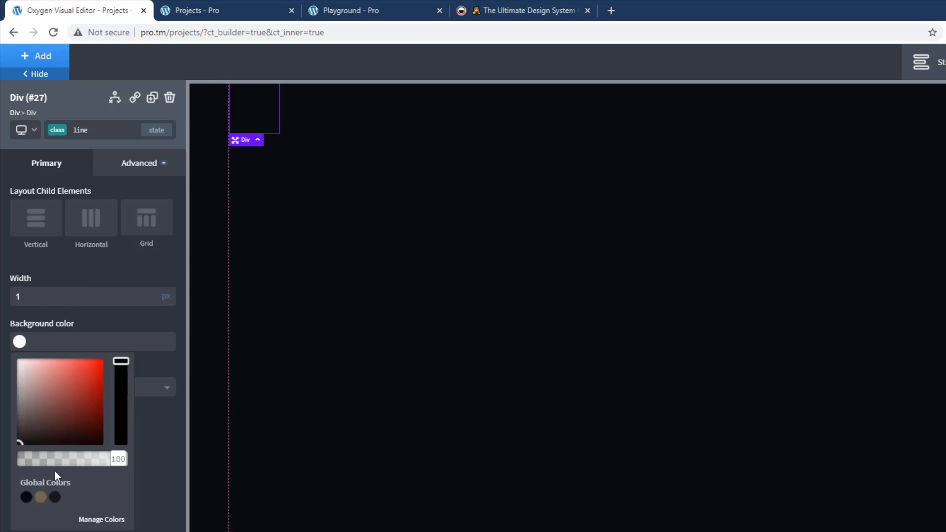
mouse_move(90, 396)
left_mouse_down()
mouse_move(30, 389)
mouse_move(17, 360)
left_mouse_up()
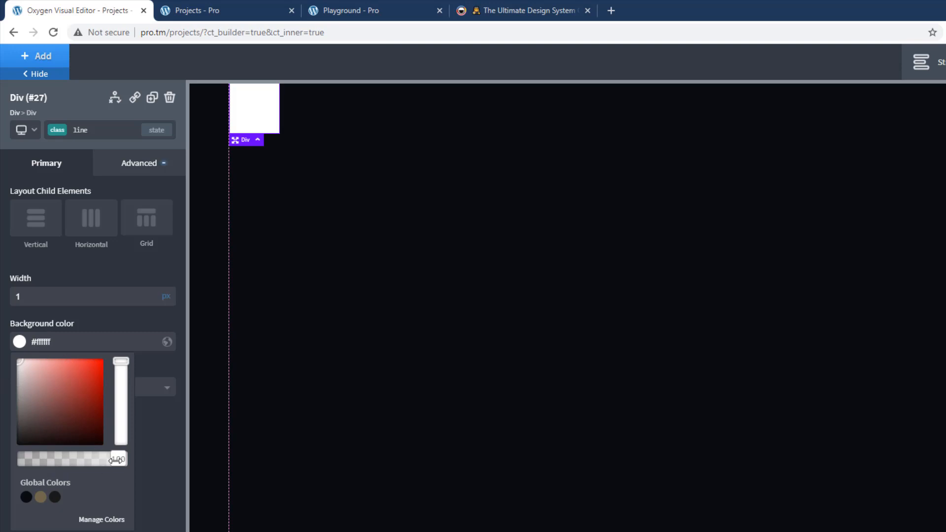
left_click_drag(118, 459, 31, 465)
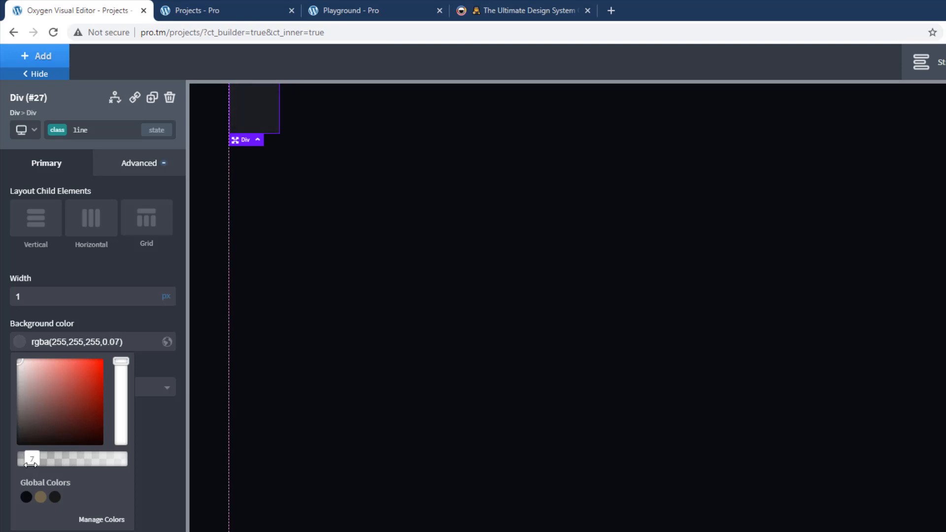
left_click(155, 363)
Step: Set the height of the line class to 100%
left_click(148, 170)
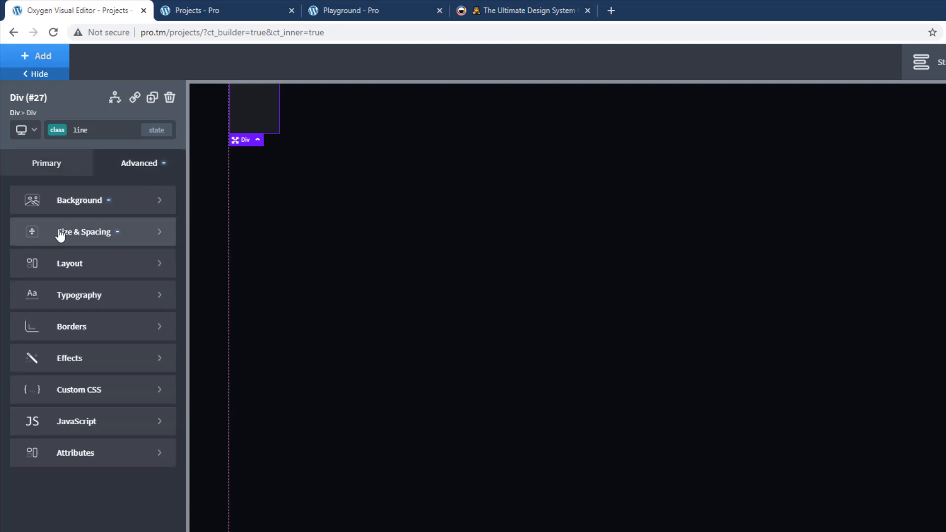
left_click(93, 232)
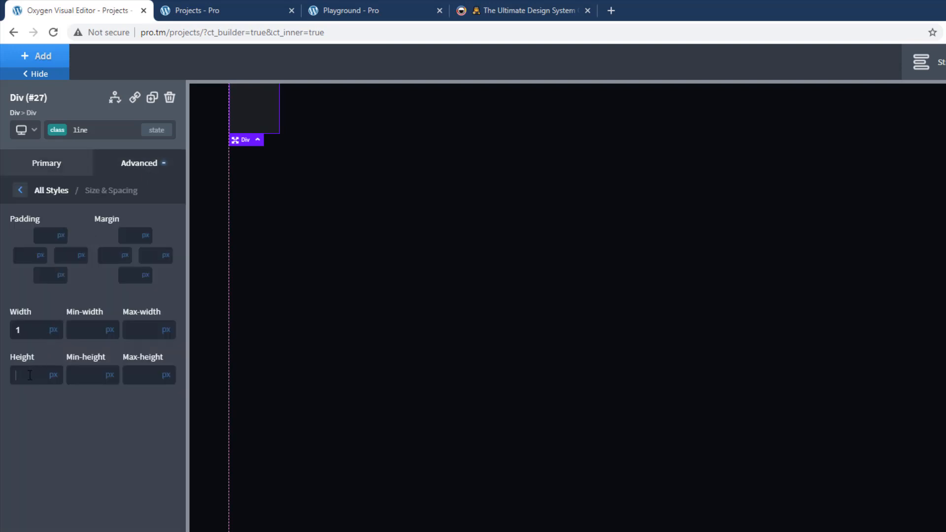
left_click(62, 378)
type("100")
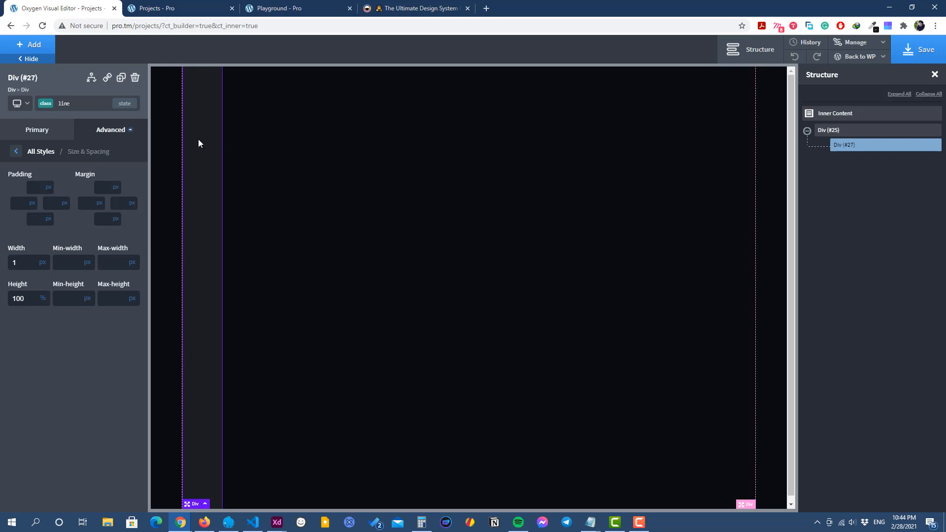
left_click_drag(24, 264, 10, 263)
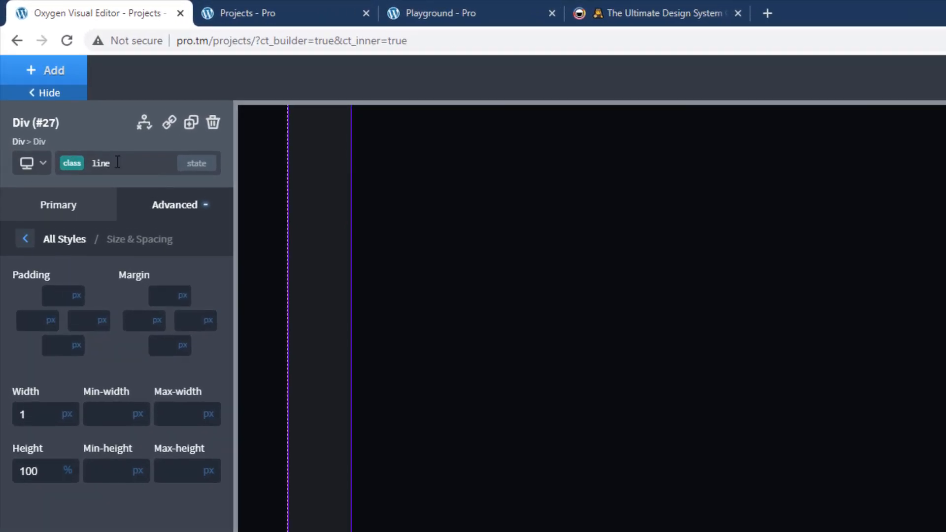
Step: Add an empty pseudo-class state to the line class and set its min-width to 1 px
left_click(200, 167)
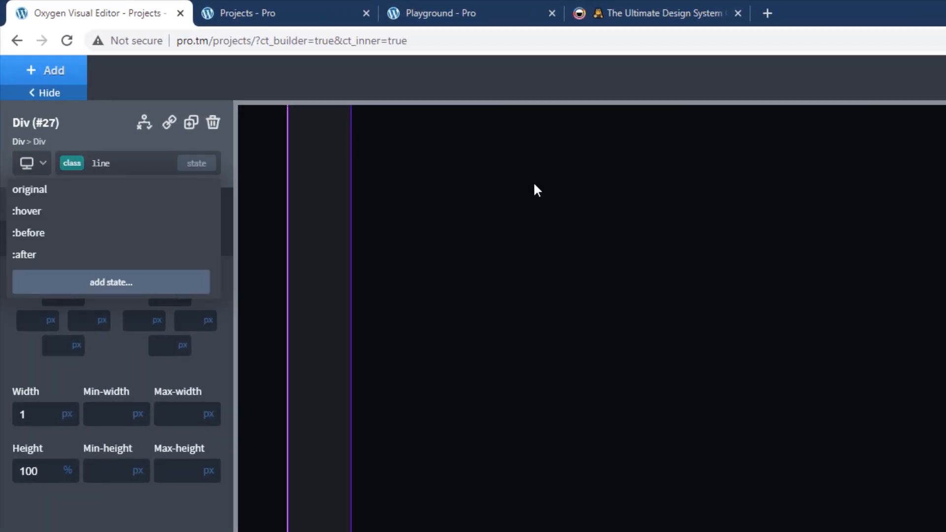
left_click(102, 287)
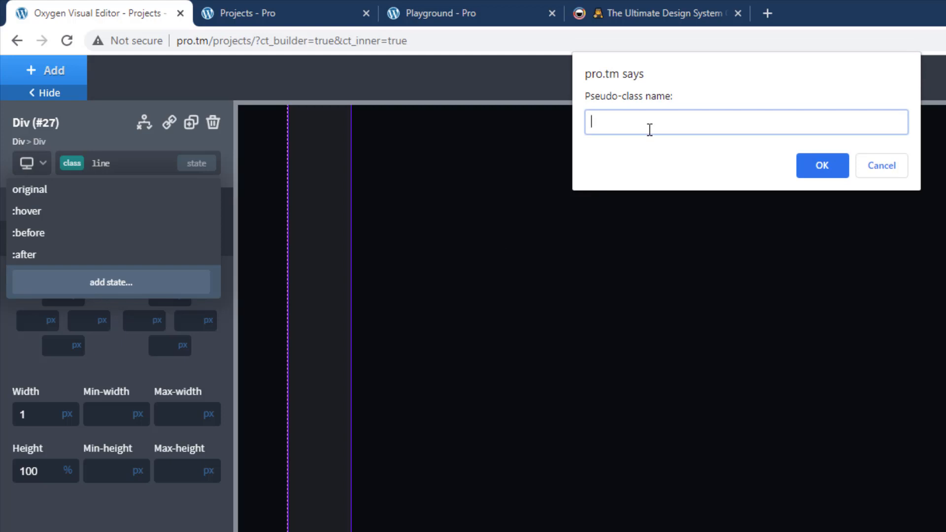
type("empty")
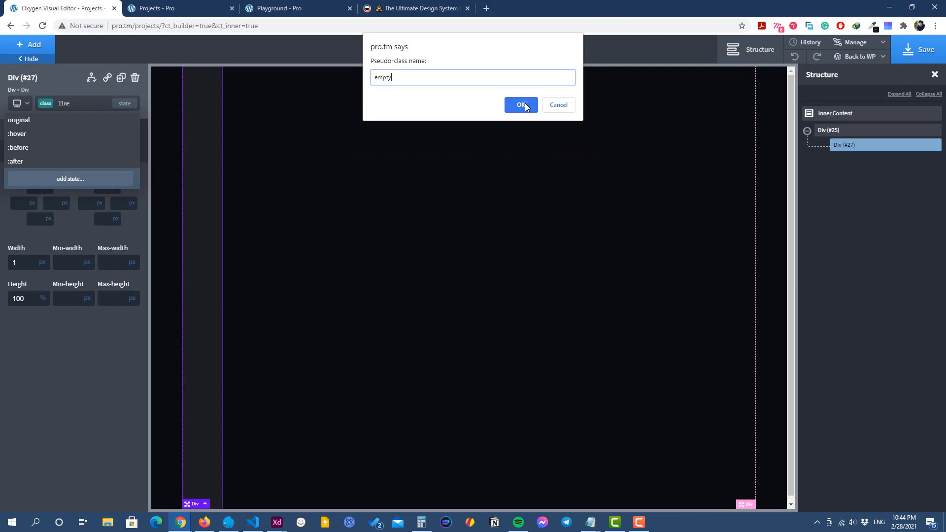
left_click(537, 186)
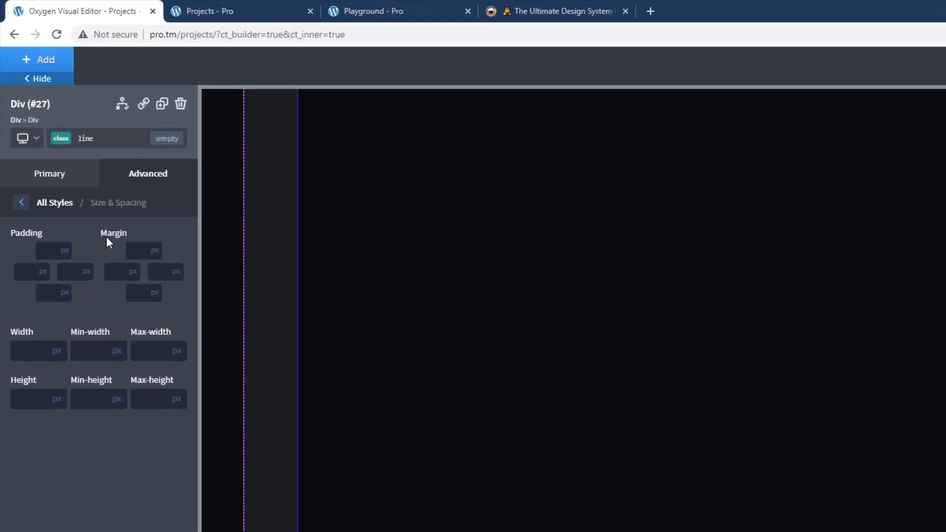
left_click(103, 363)
type("1")
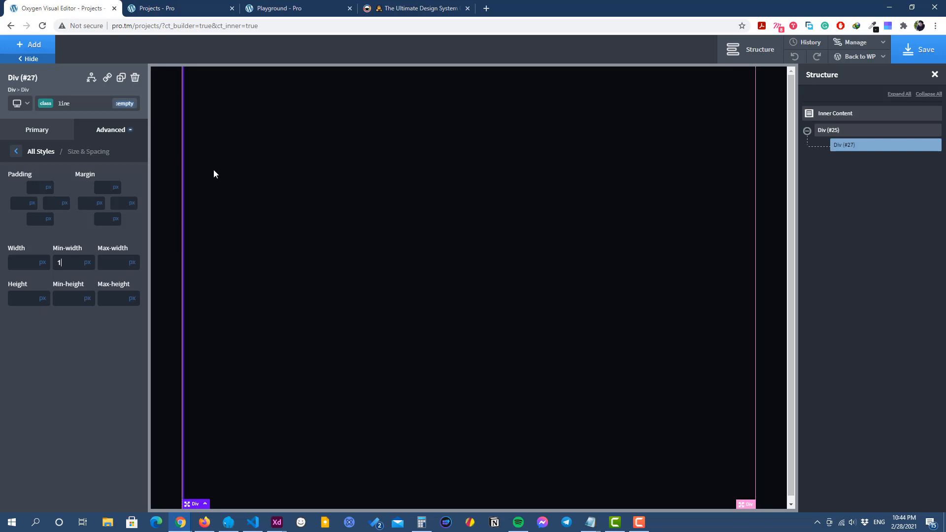
Step: Save the page, check the single vertical line on the reloaded live Projects page, and return to the editor
left_click(919, 57)
left_click(176, 10)
left_click(41, 28)
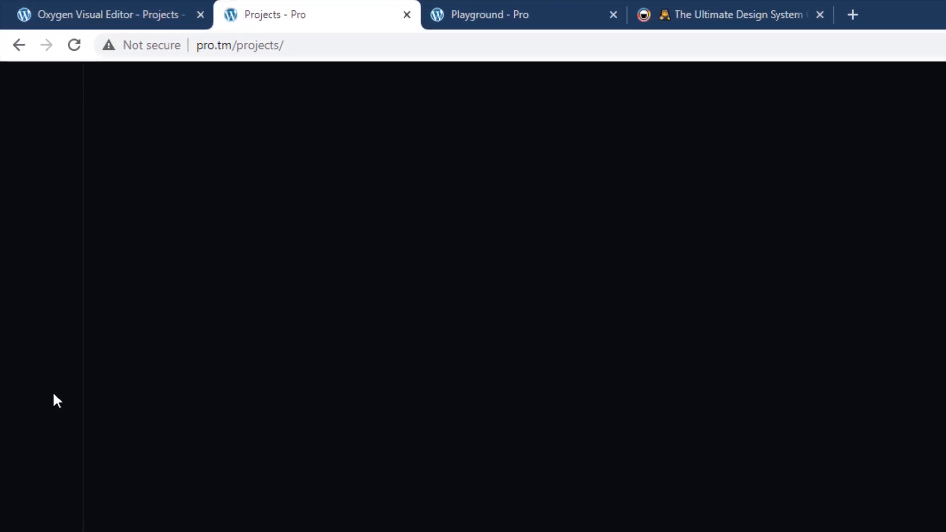
left_click(143, 10)
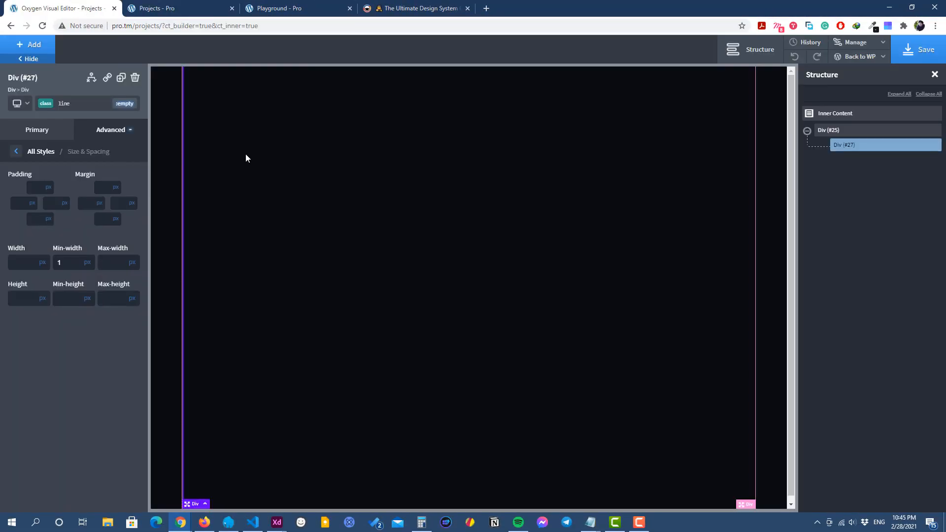
Step: Duplicate the line Div five times inside the lines-wrapper
left_click(121, 78)
left_click(120, 80)
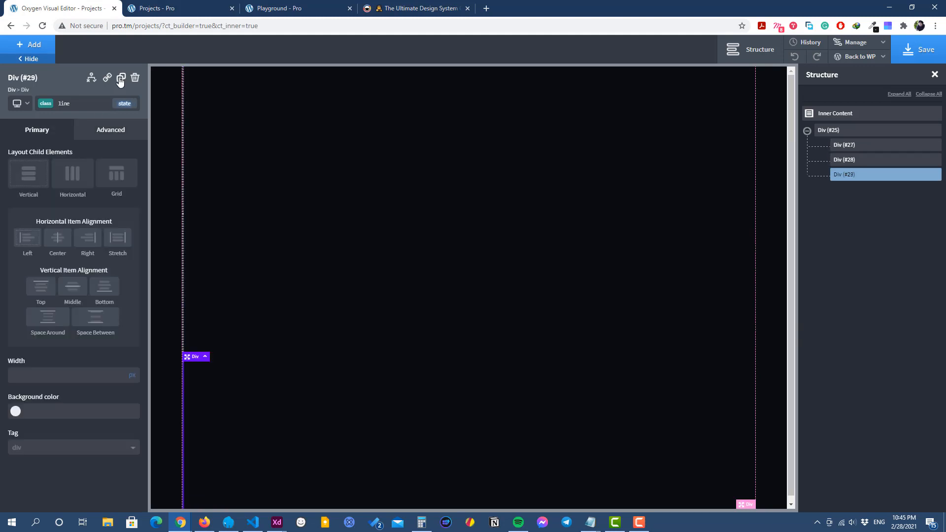
left_click(120, 80)
left_click(119, 79)
left_click(120, 80)
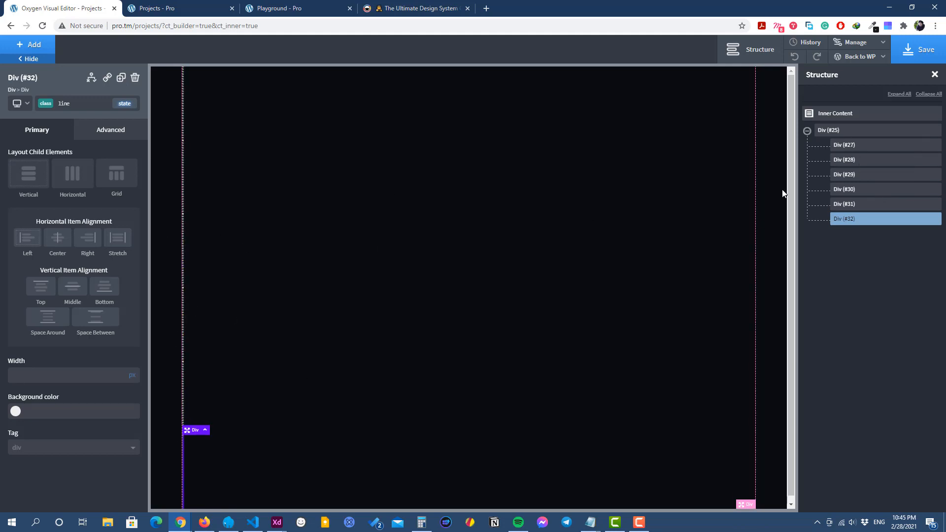
Step: Lay out the lines-wrapper's child elements horizontally with Space Between horizontal item alignment
left_click(829, 131)
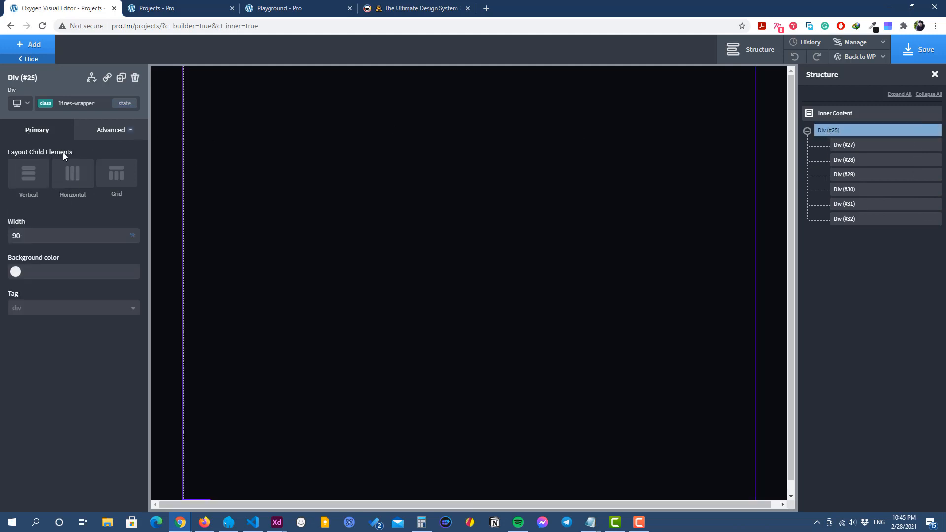
left_click(77, 181)
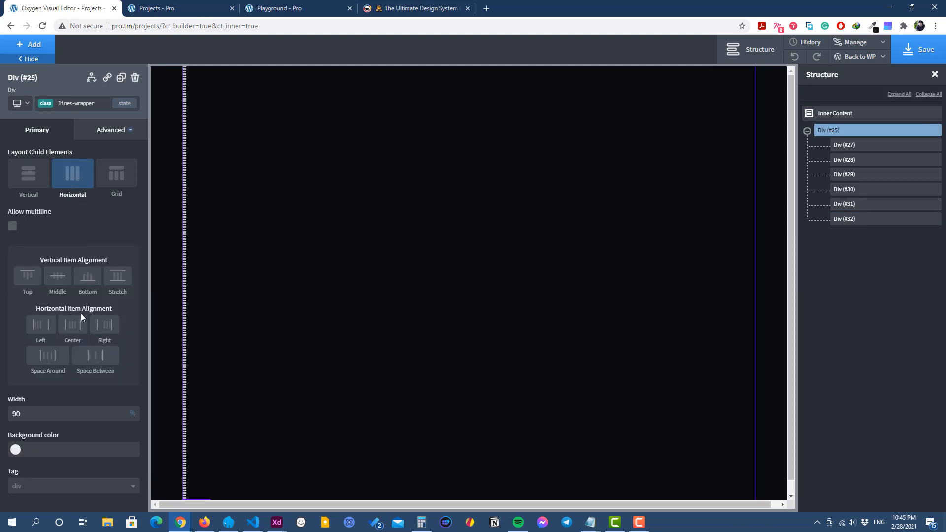
left_click(91, 367)
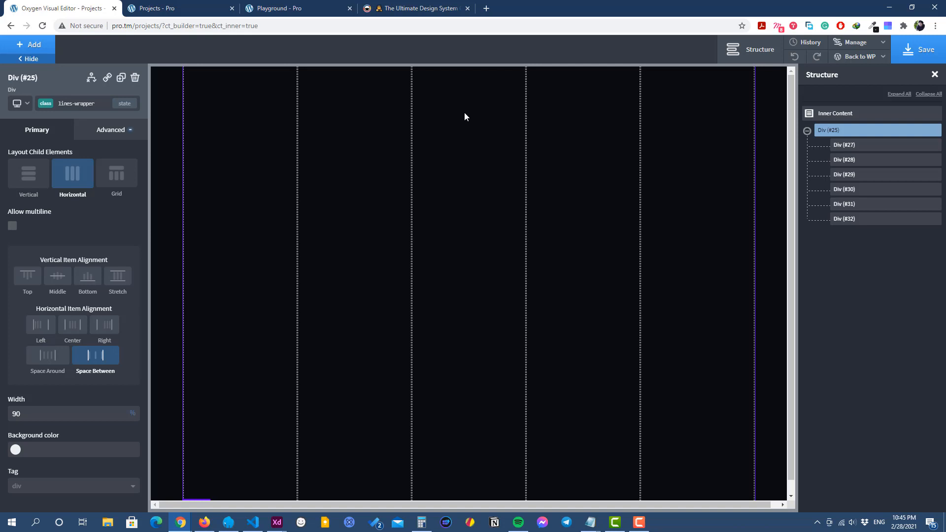
Step: Save the page and reload the live Projects page to check the spacing of the lines
left_click(904, 49)
left_click(147, 4)
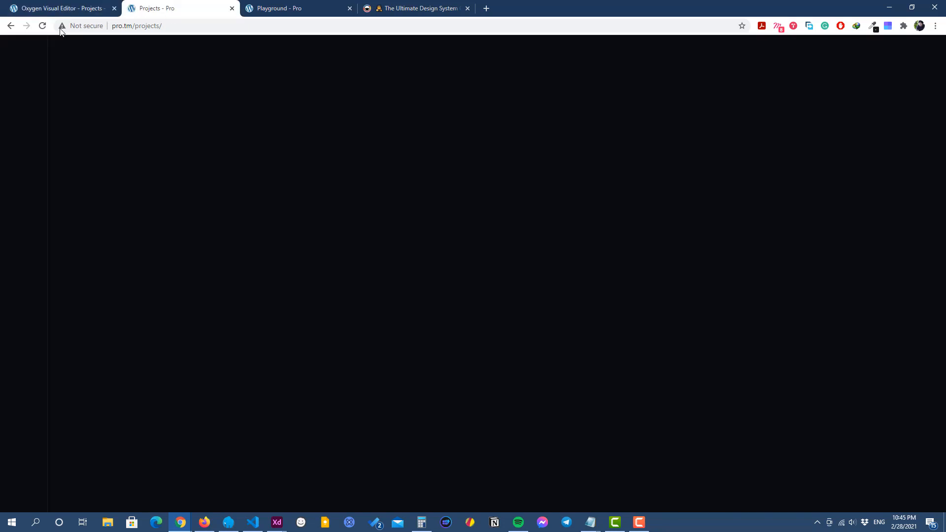
left_click(42, 26)
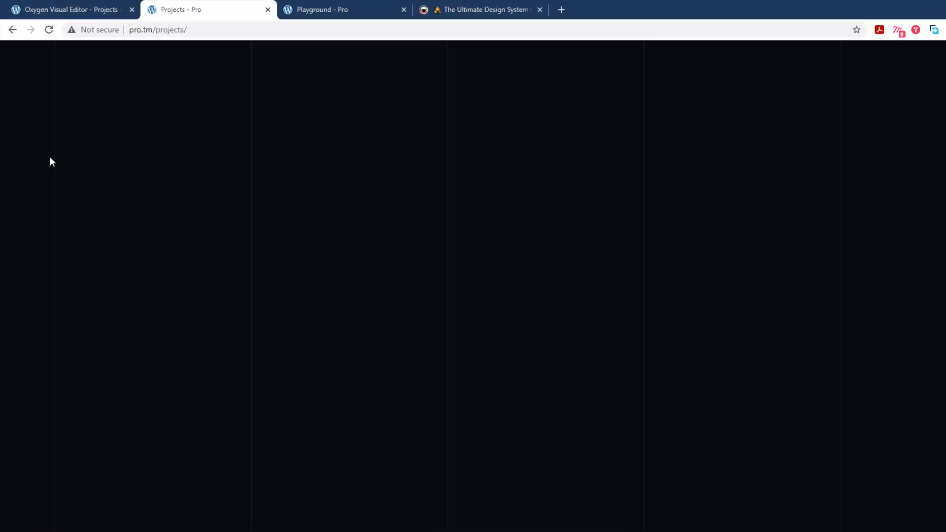
Step: Return to the editor, collapse the lines-wrapper Div in the structure, and hide it from the editing canvas
left_click(90, 9)
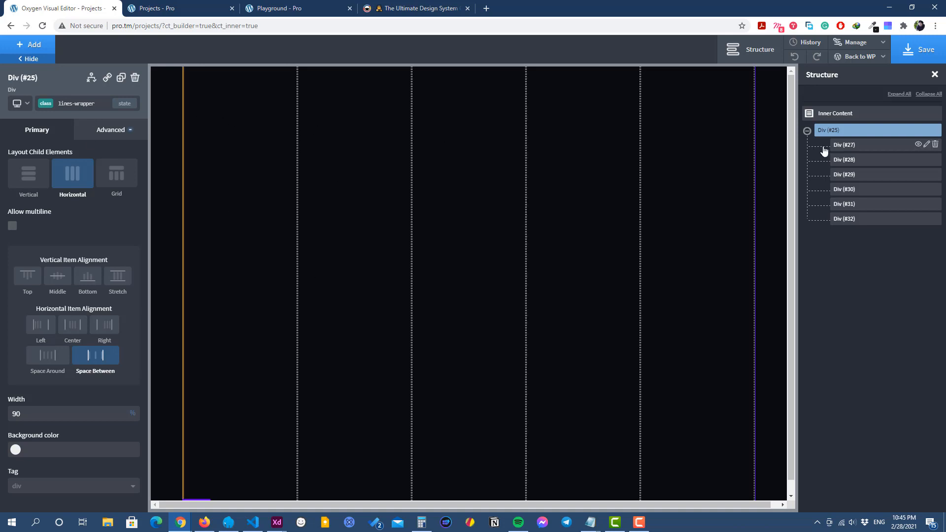
left_click(807, 131)
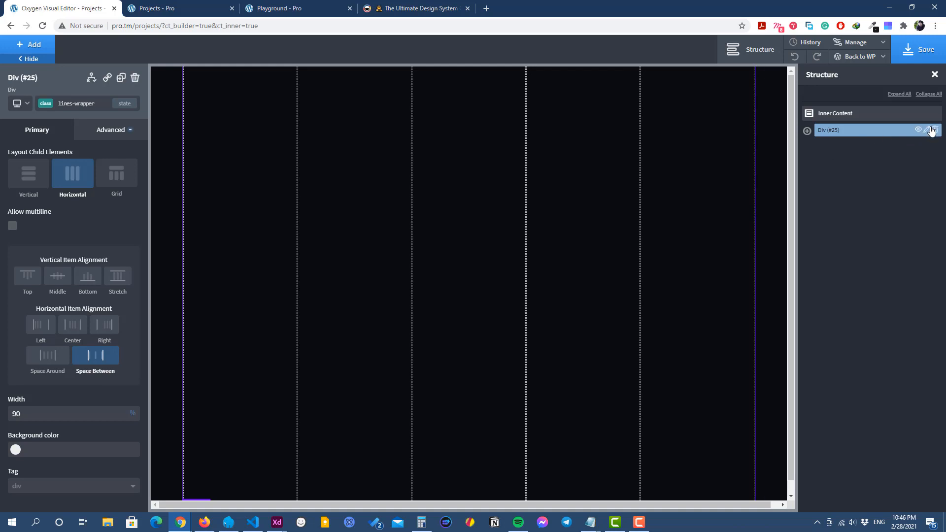
left_click(917, 130)
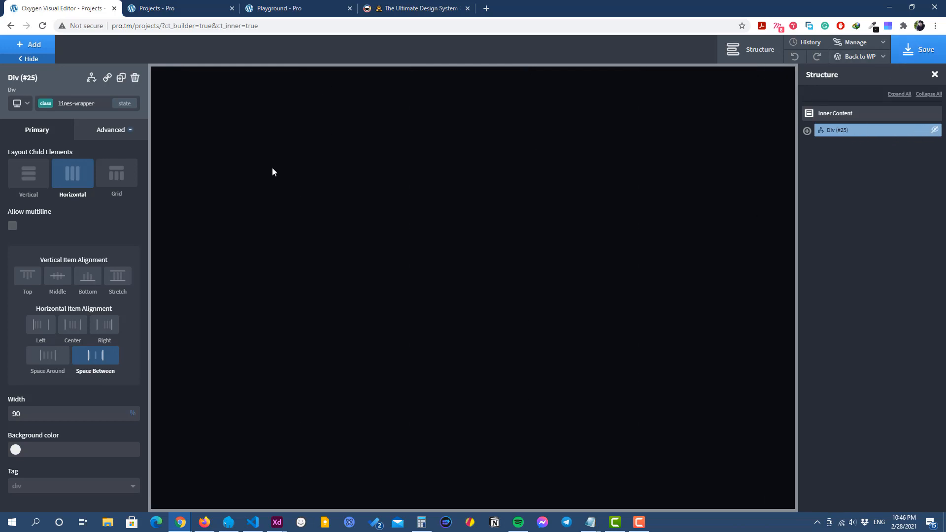
Step: Save the page, reload the live Projects page to check the lines with the wrapper hidden in the builder, and return to the editor
left_click(917, 49)
left_click(164, 6)
left_click(43, 26)
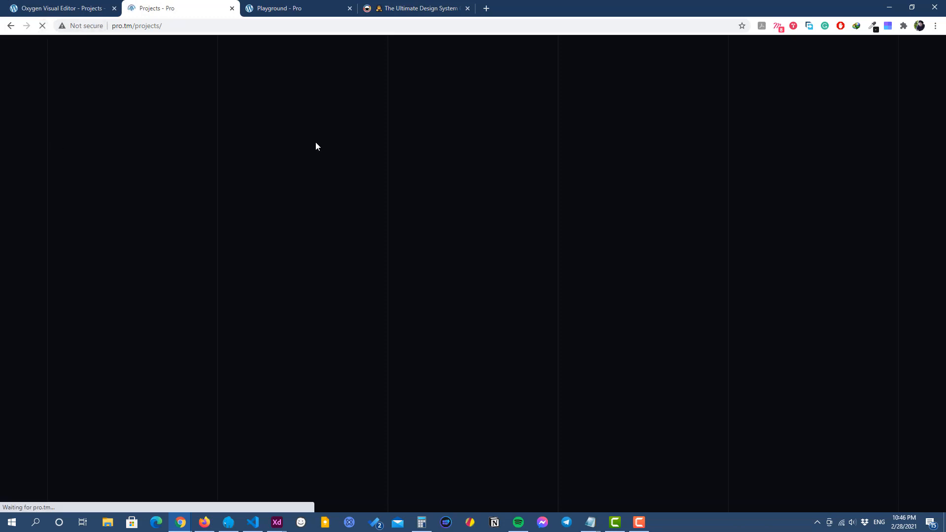
left_click(87, 5)
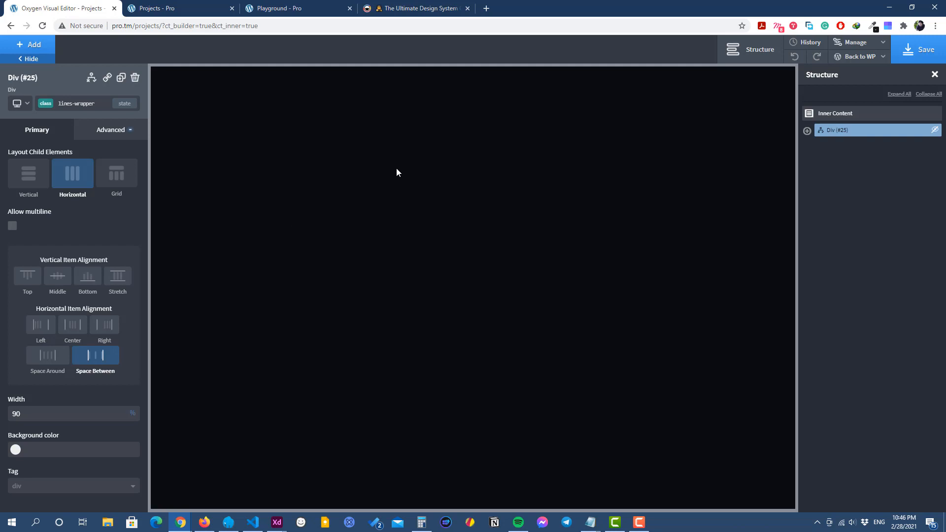
Step: Select Inner Content in the structure and switch to the Adobe XD preview of the Projects design
left_click(804, 118)
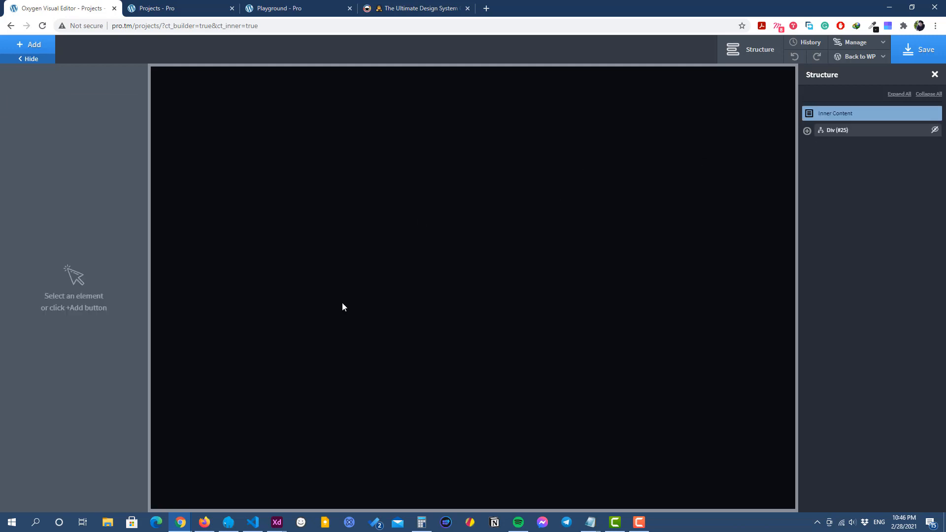
mouse_move(275, 520)
left_click(324, 468)
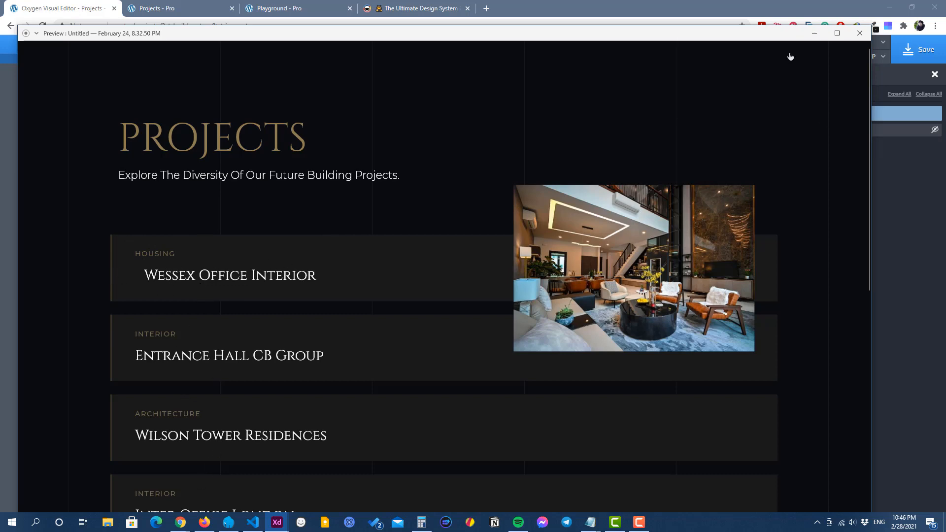
Step: Return to the Oxygen editor and add a Section to the page's inner content
left_click(811, 34)
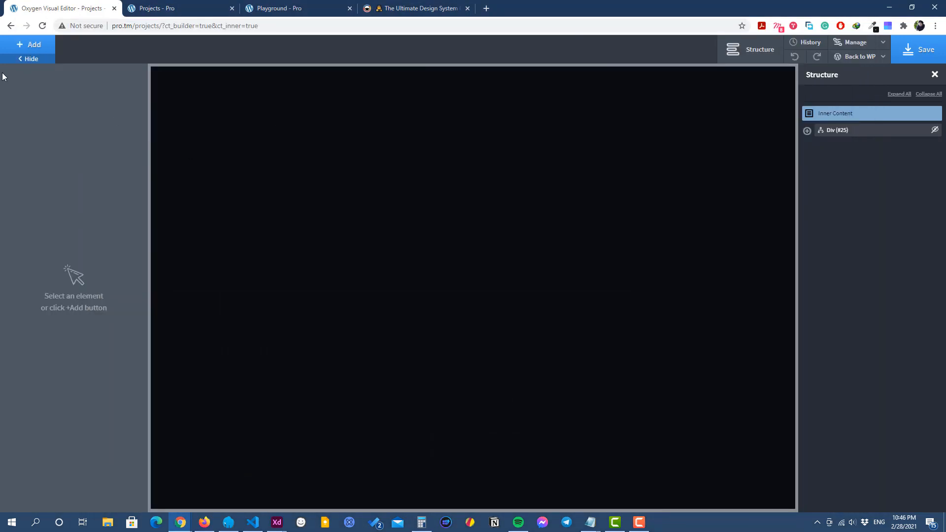
left_click(28, 45)
left_click(34, 143)
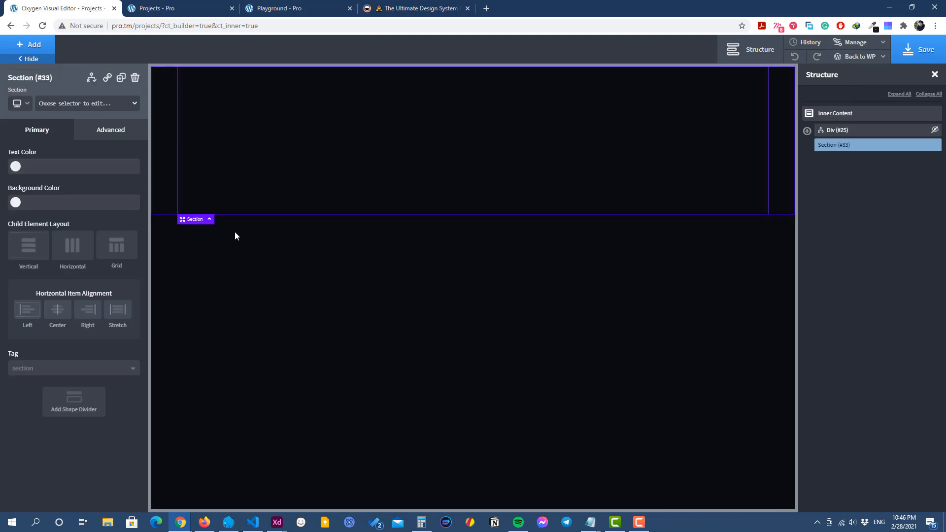
Step: Add a Heading inside the new Section with the text "Projects"
left_click(27, 45)
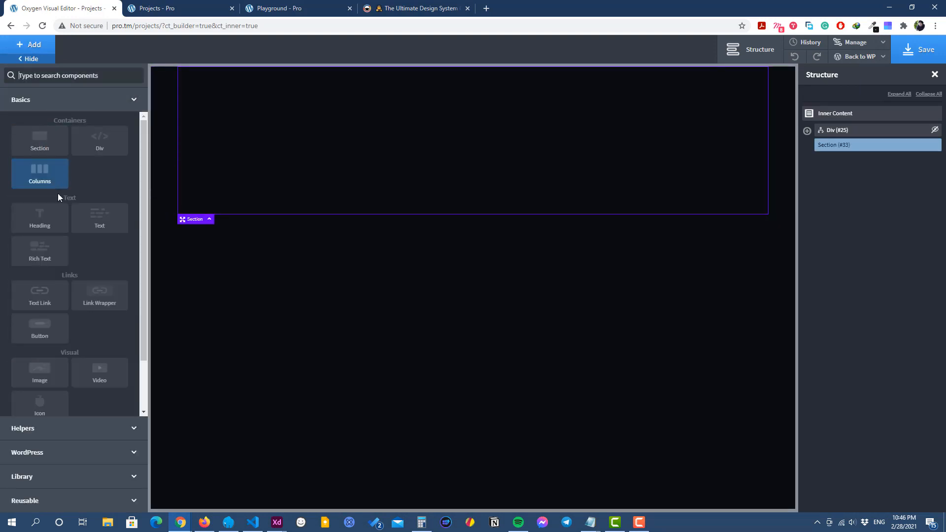
left_click(50, 227)
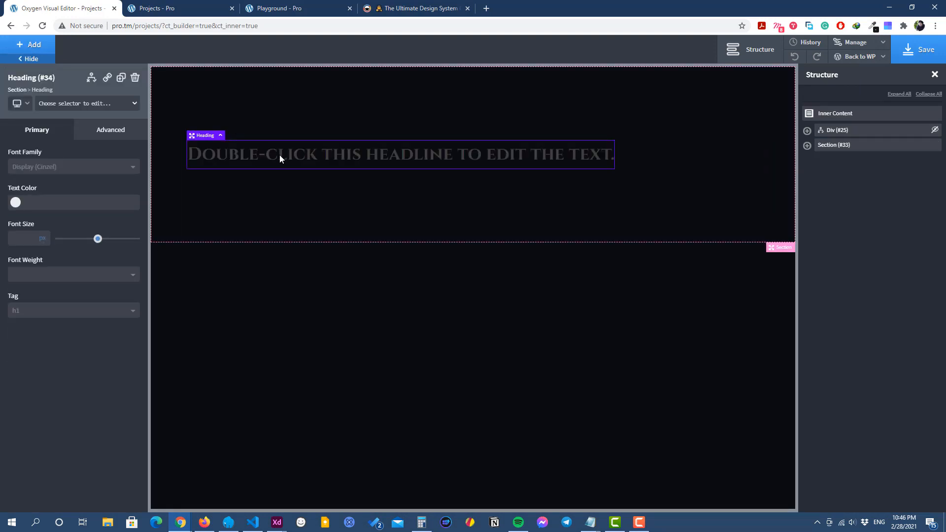
double_click(275, 155)
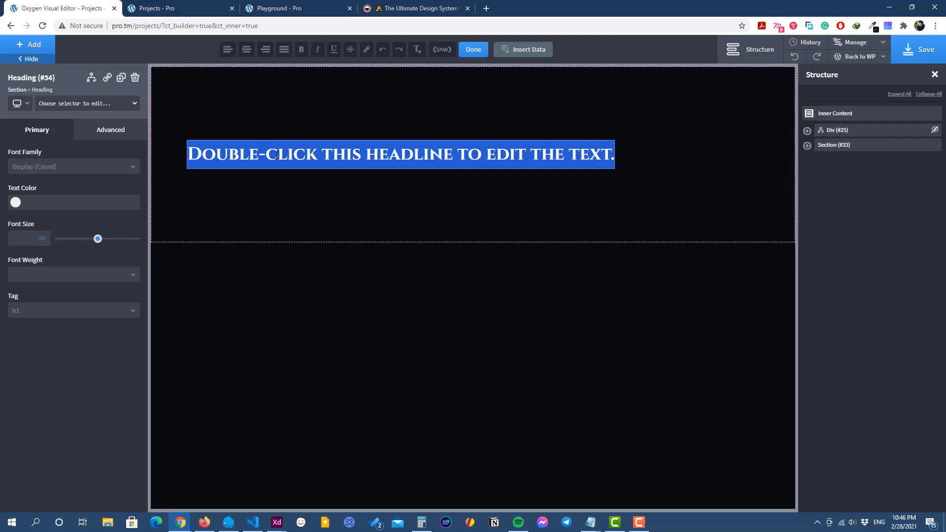
type("Pr")
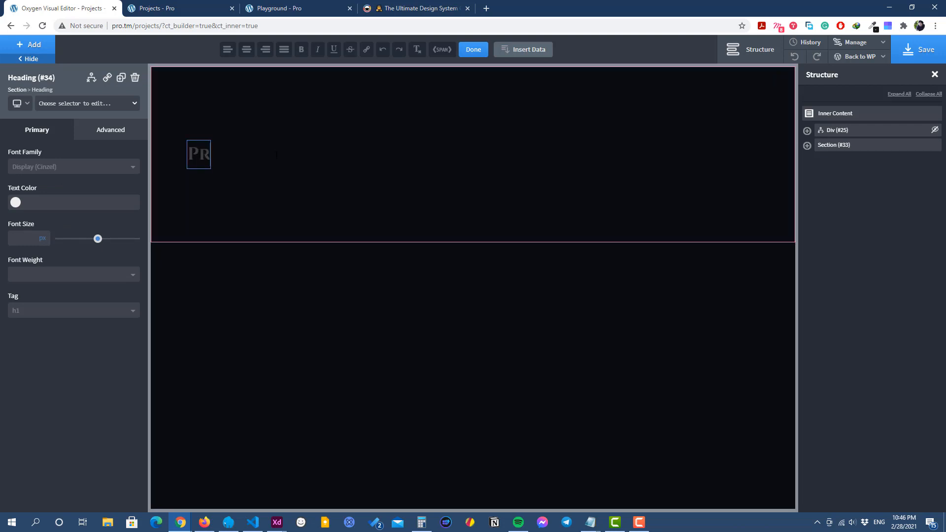
type("ojects")
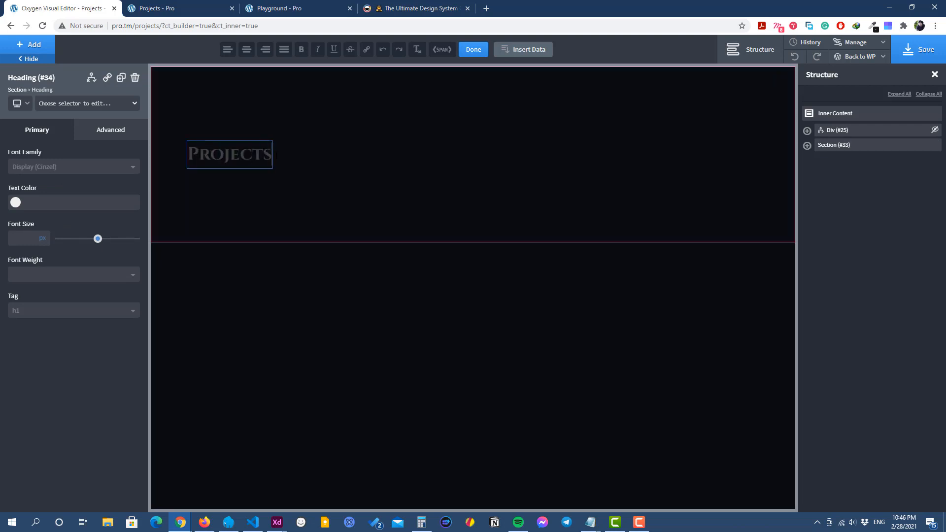
left_click(294, 130)
Step: Style the Projects heading with the global Gold text colour, a 90 px font size and font weight 400
left_click(261, 151)
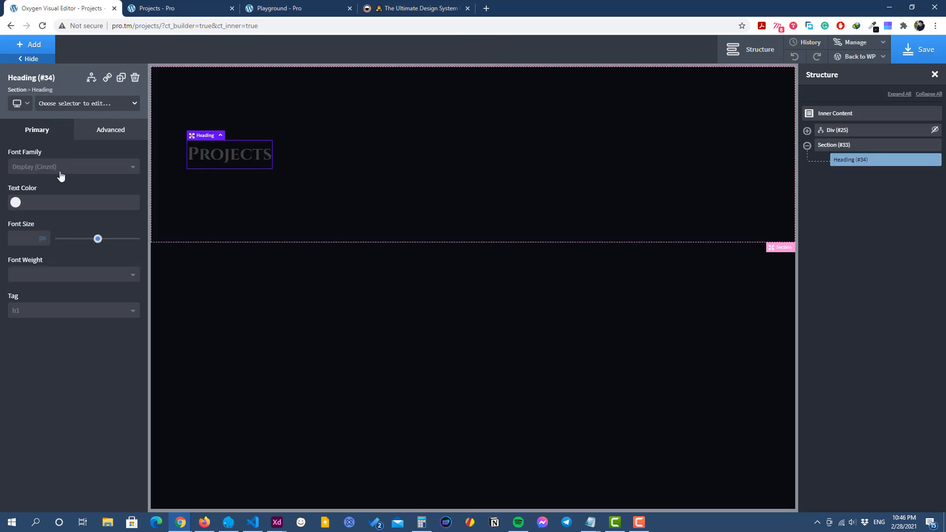
left_click(15, 202)
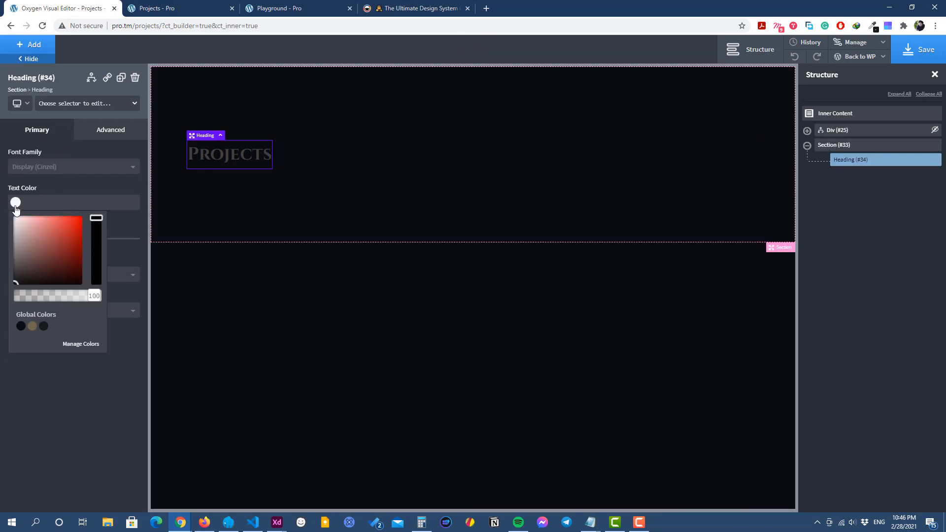
left_click(33, 326)
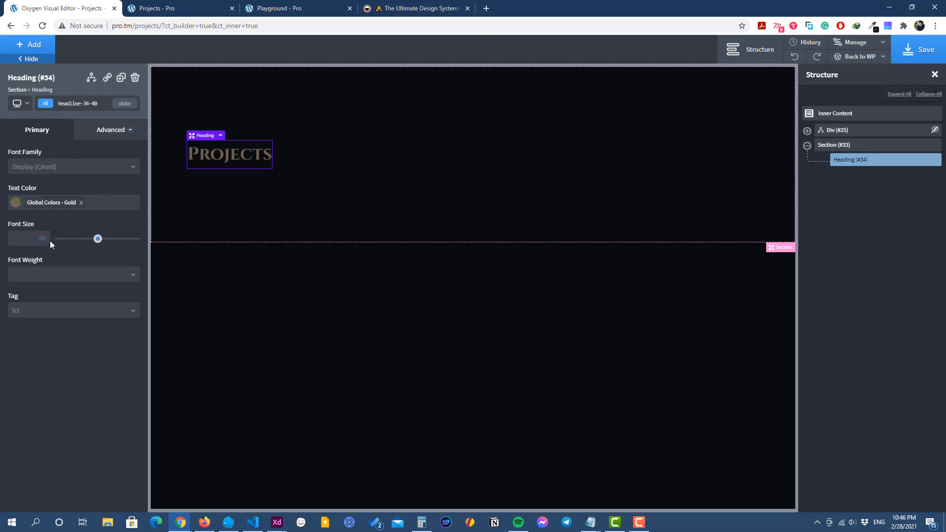
left_click_drag(97, 239, 120, 239)
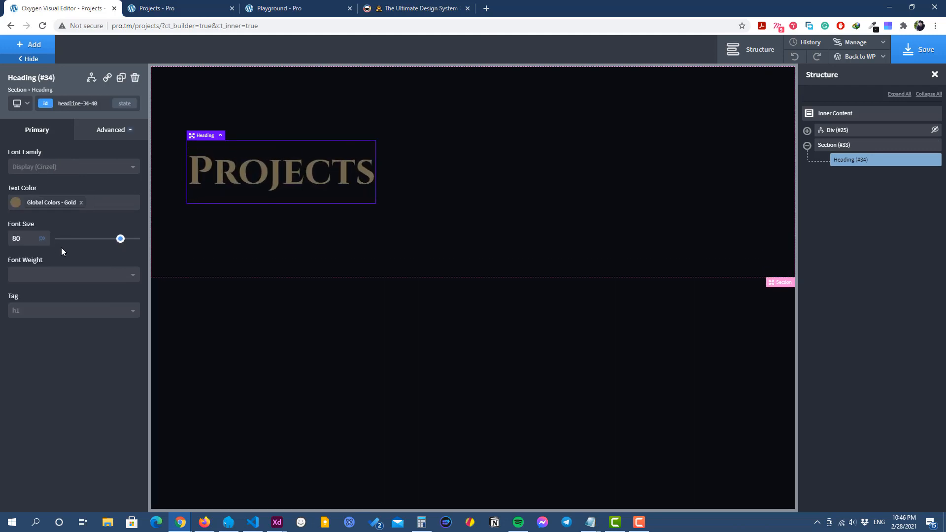
double_click(29, 240)
type("90")
left_click(47, 275)
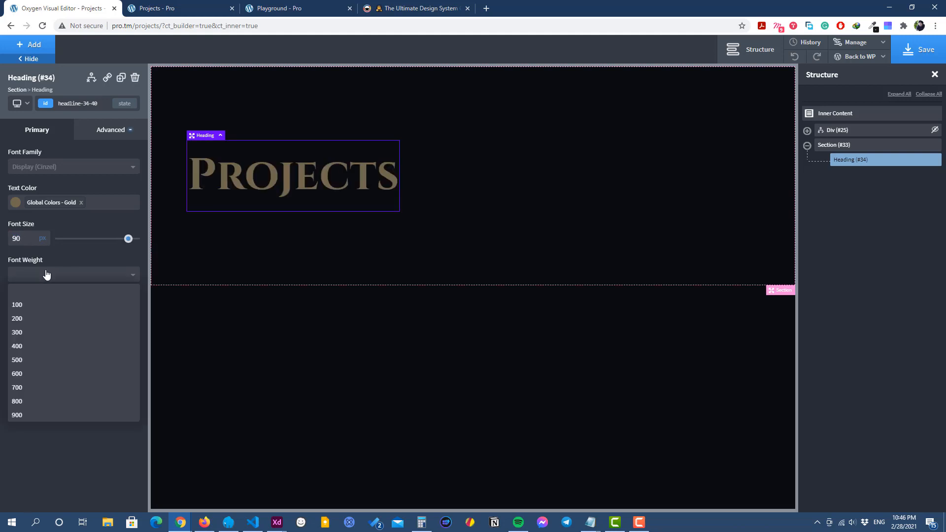
left_click(36, 345)
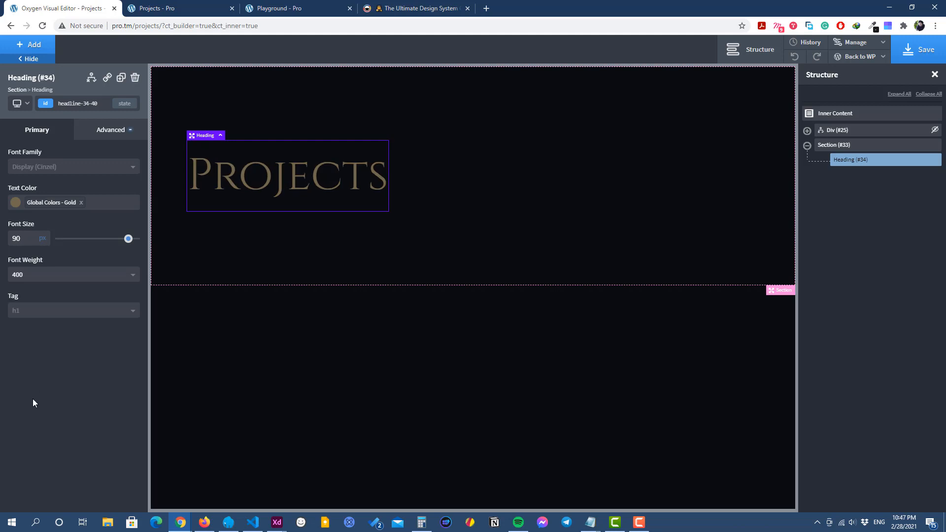
Step: Set the Projects heading's text transform to uppercase
left_click(110, 127)
left_click(71, 240)
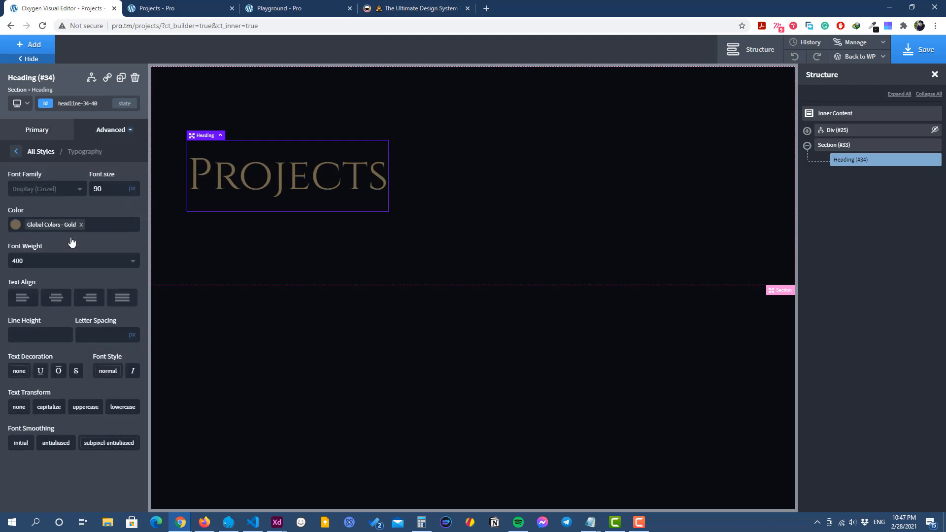
left_click(85, 407)
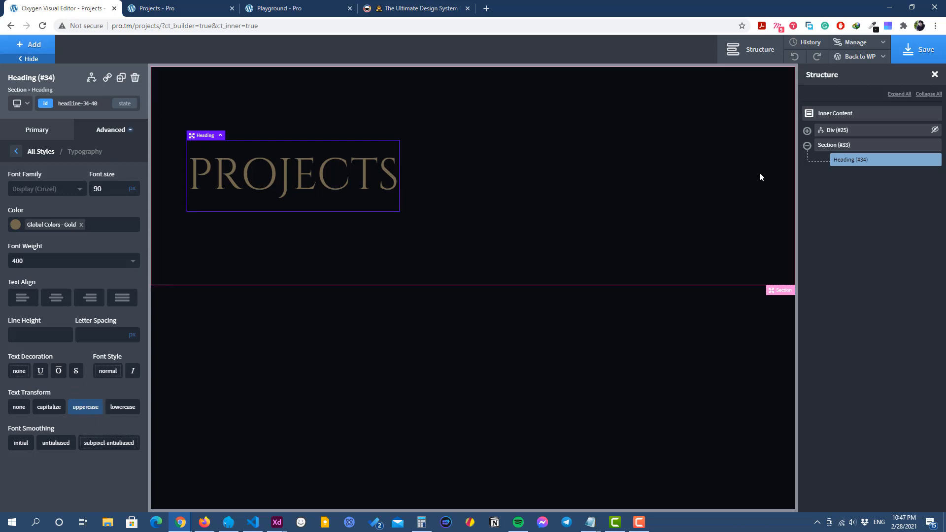
Step: Add a Text element to the Section below the heading, reading "Explore The Diversity Of Our Future Building Projects."
left_click(822, 146)
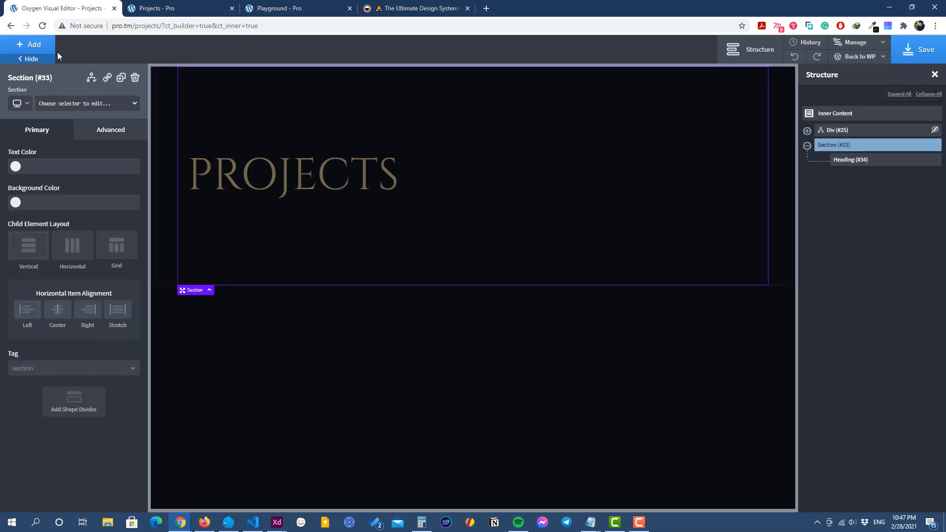
left_click(35, 45)
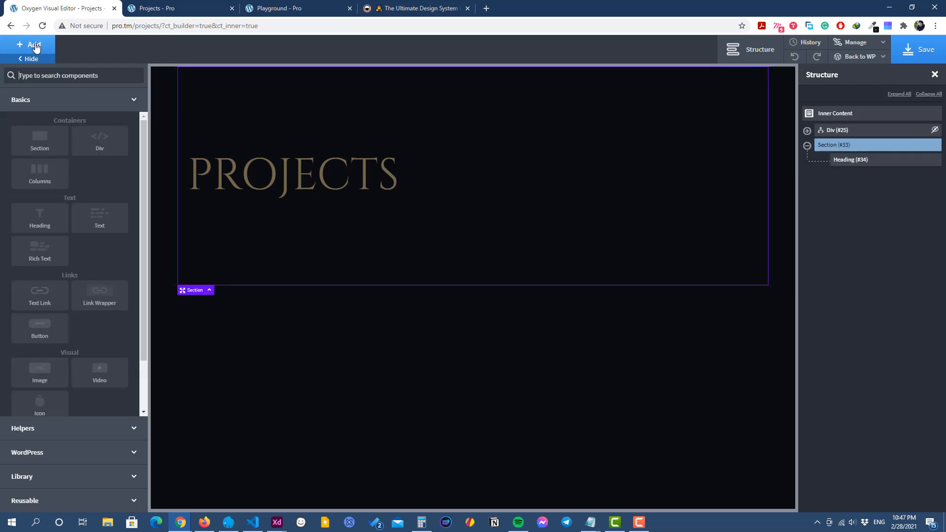
left_click(99, 219)
key("alt+Tab")
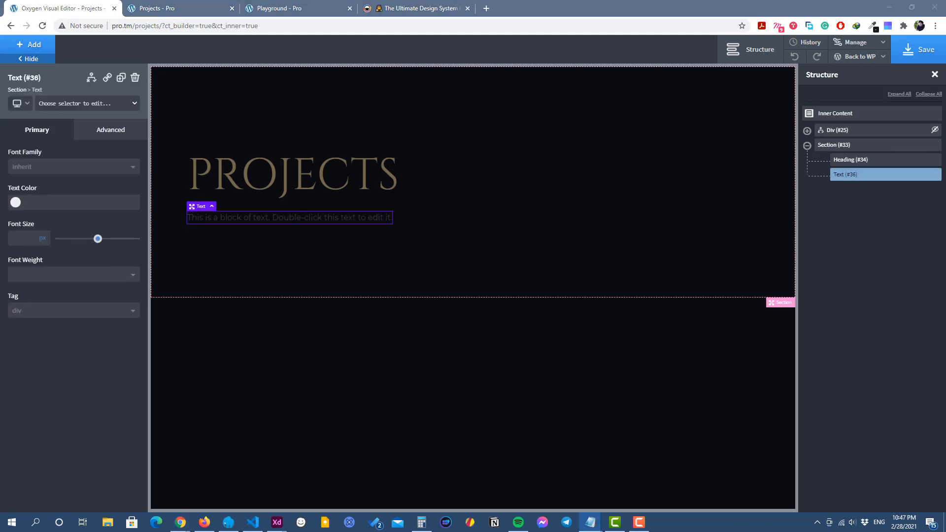
key("alt+Tab")
double_click(279, 219)
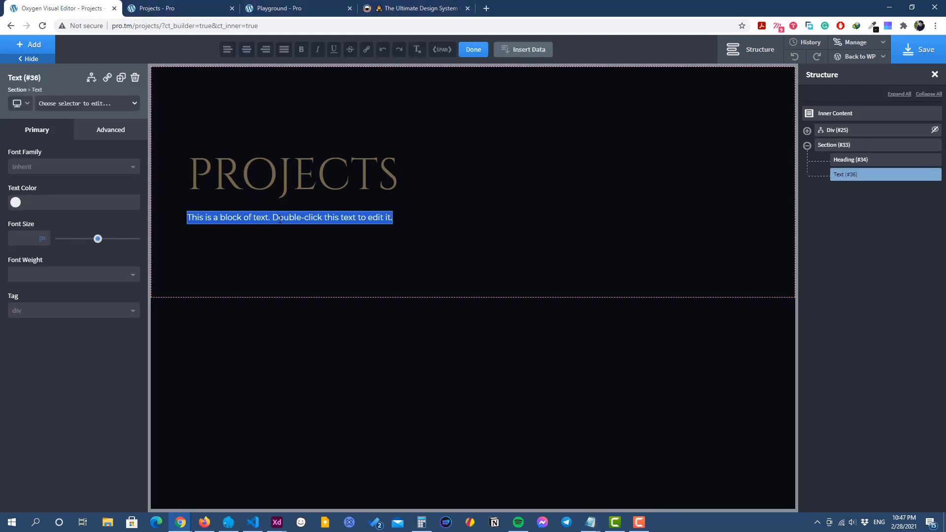
key("ctrl+v")
left_click(300, 228)
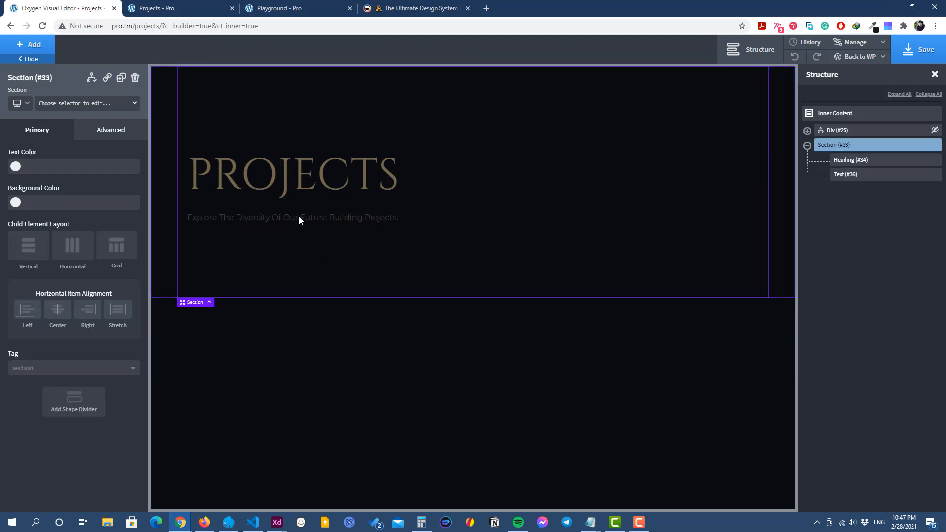
Step: Style the tagline text with colour #ffffff, a 22 px font size and font weight 300
left_click(199, 219)
left_click(13, 205)
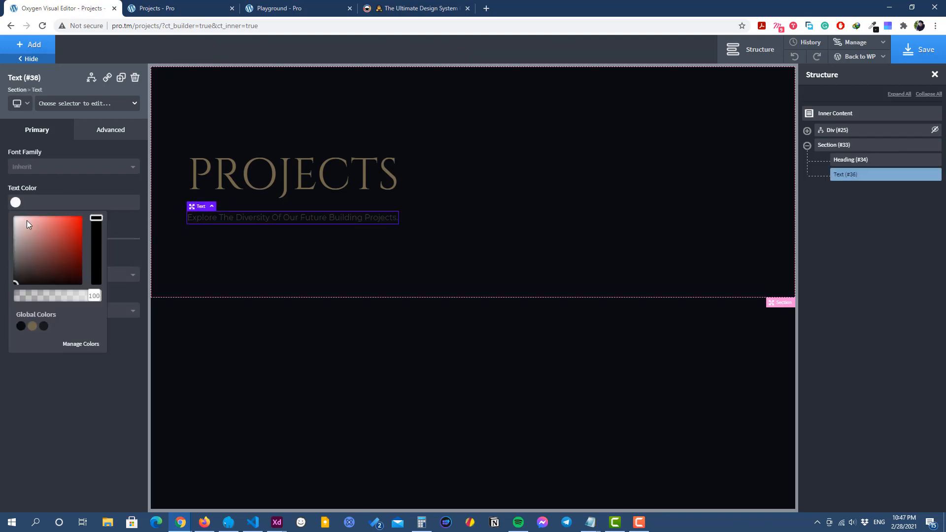
left_click(93, 178)
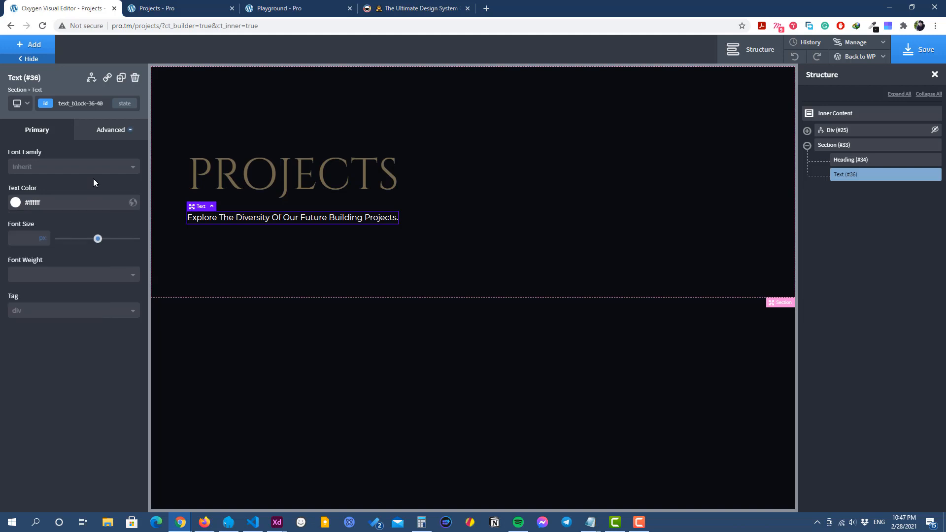
left_click(27, 237)
type("22")
left_click(42, 274)
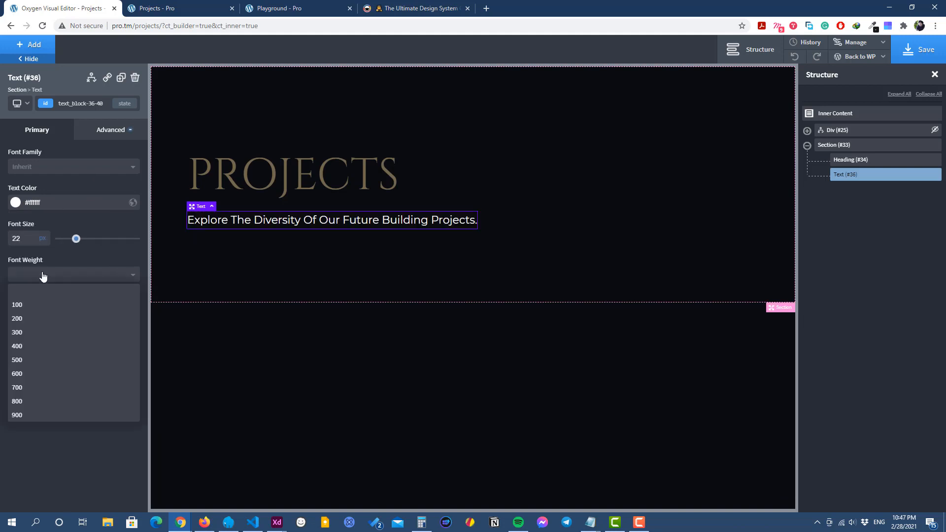
left_click(47, 335)
left_click(251, 246)
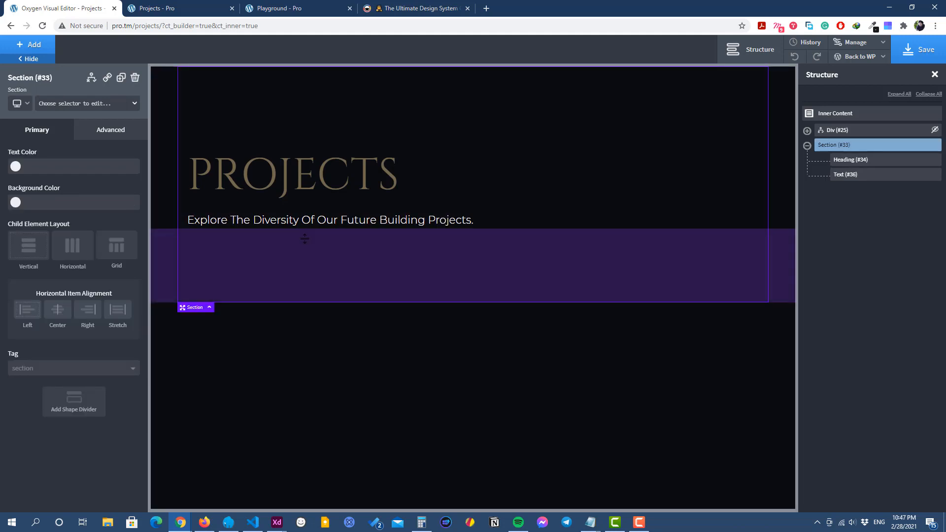
Step: Switch to the Adobe XD preview to examine the project list design, and return to the Oxygen editor
mouse_move(277, 523)
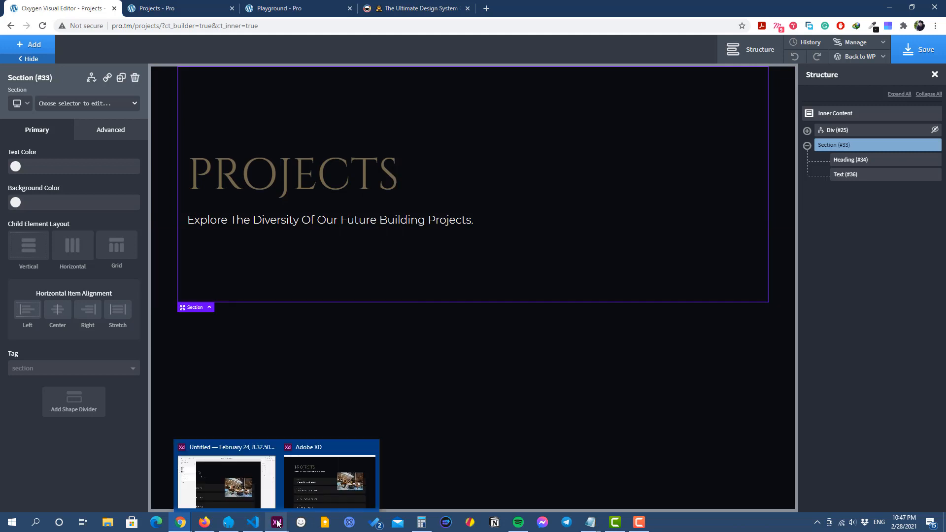
left_click(326, 475)
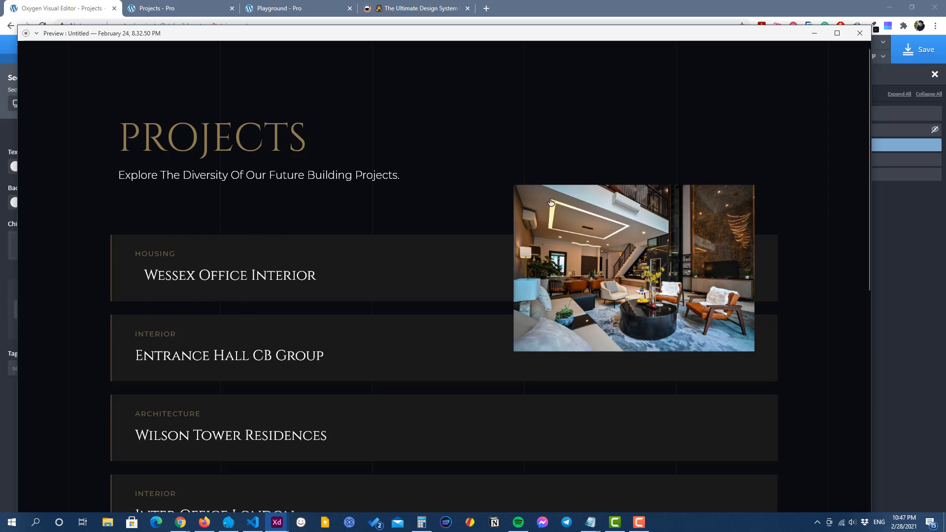
left_click(814, 33)
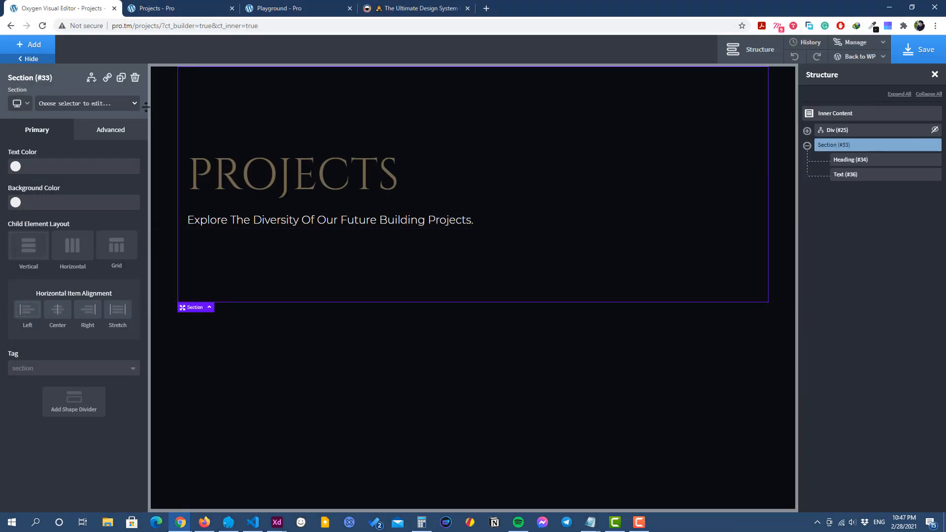
Step: Search the components for "rep" and add a Repeater to the Section below the tagline
left_click(34, 46)
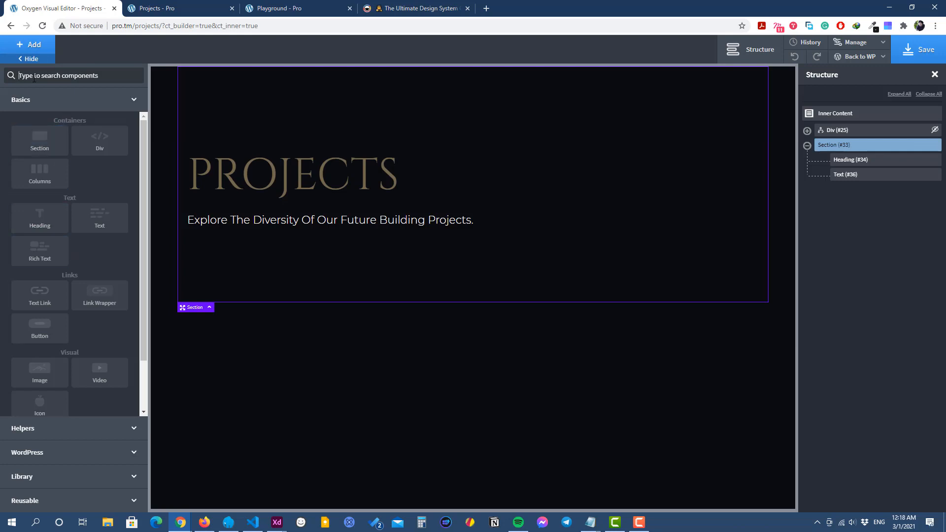
type("rep")
left_click(38, 108)
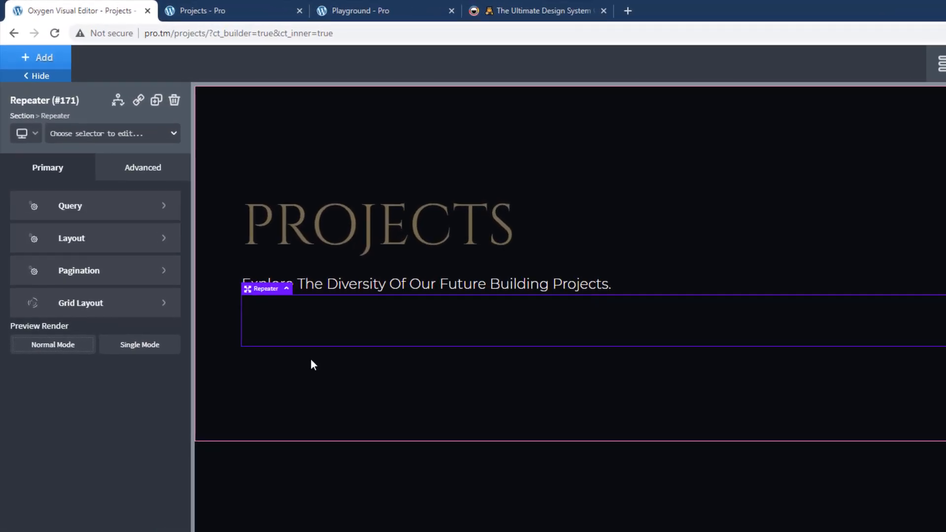
Step: Set the Repeater to a custom WP query on the projects post type
left_click(102, 209)
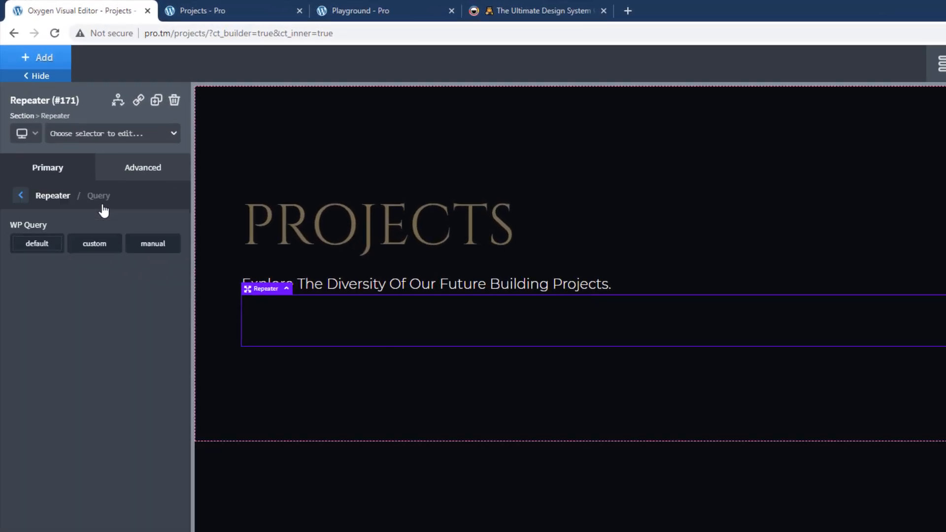
left_click(102, 245)
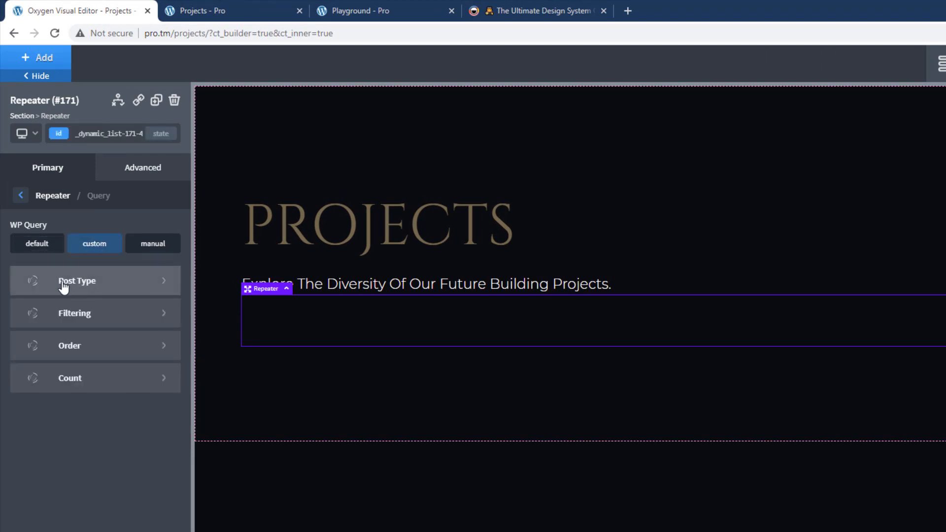
left_click(64, 279)
left_click(96, 250)
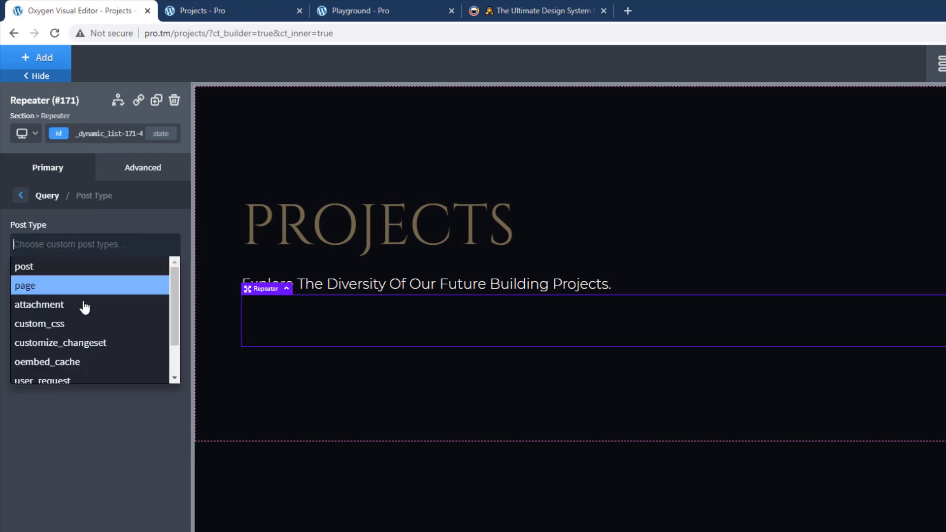
scroll(78, 320, "down", 2)
left_click(40, 377)
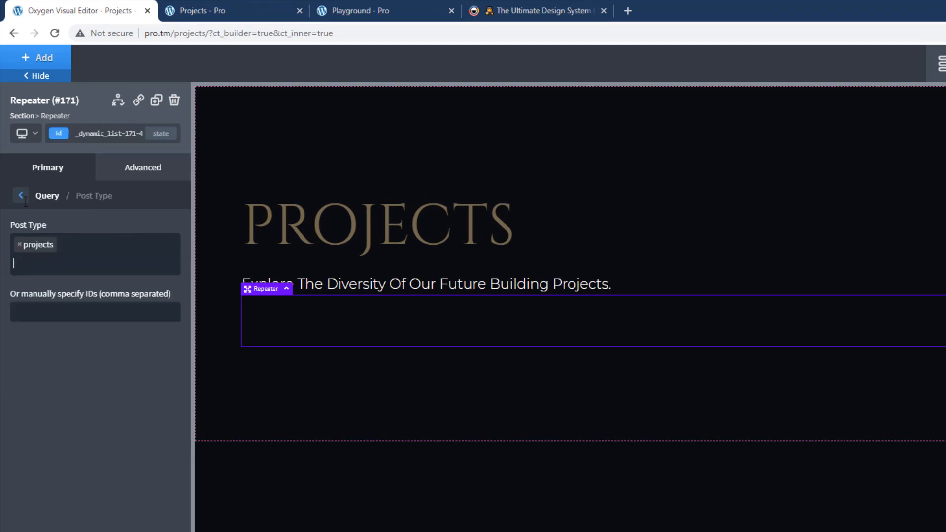
left_click(22, 195)
left_click(22, 196)
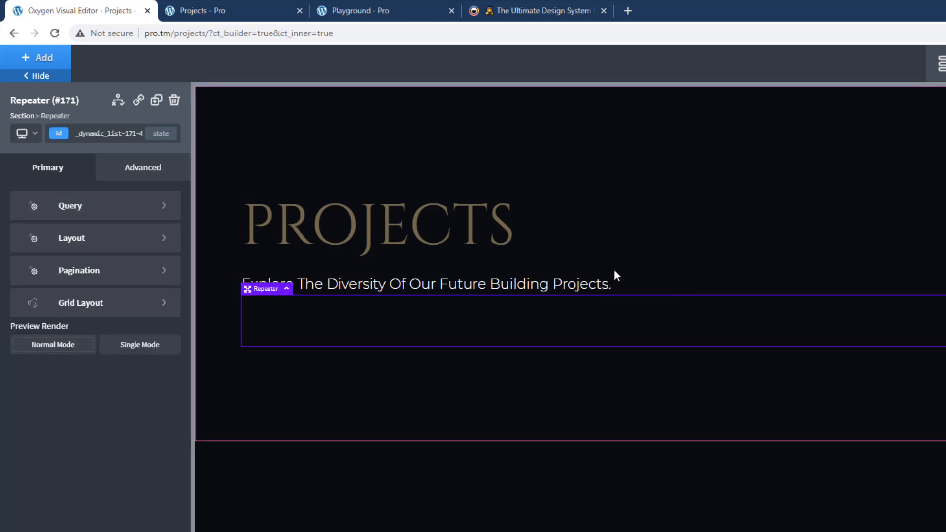
Step: Give the Repeater a 120 px top margin and set its preview render to Single Mode
left_click(161, 172)
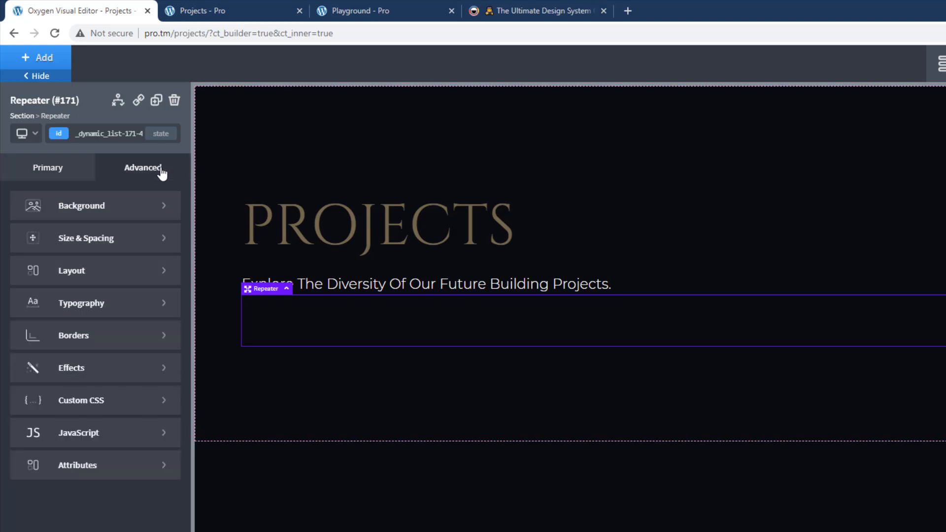
left_click(118, 238)
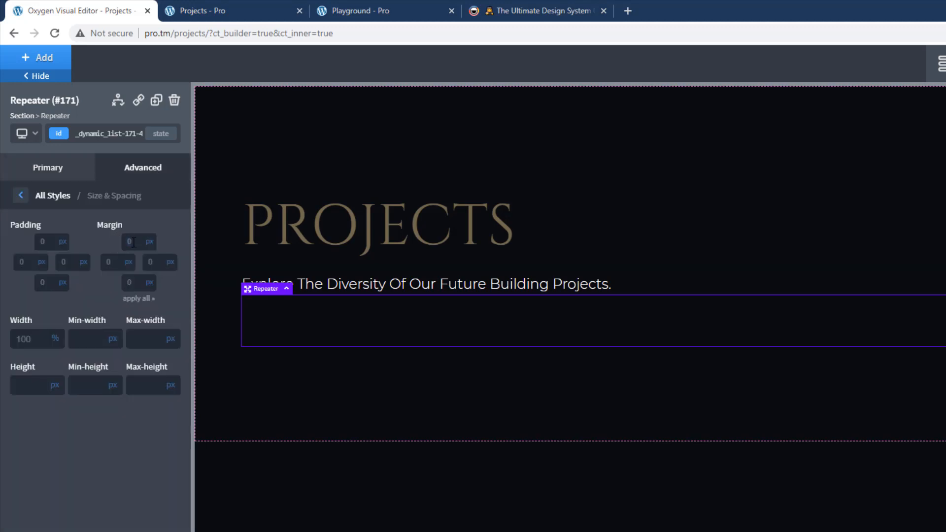
left_click(132, 242)
type("120")
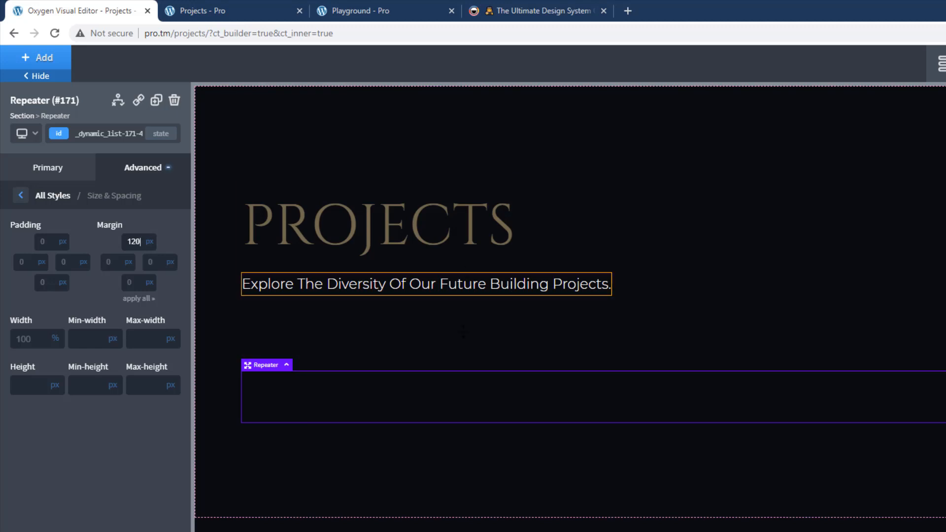
left_click(20, 195)
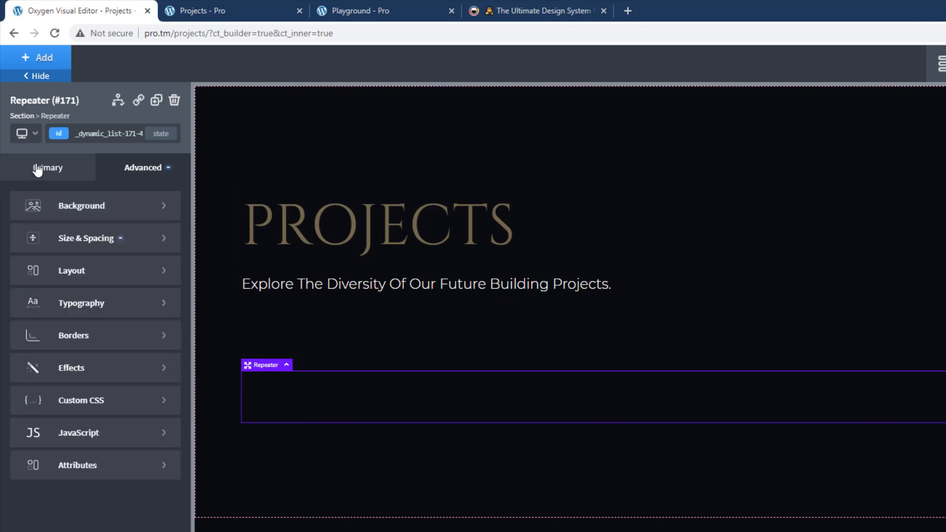
left_click(34, 169)
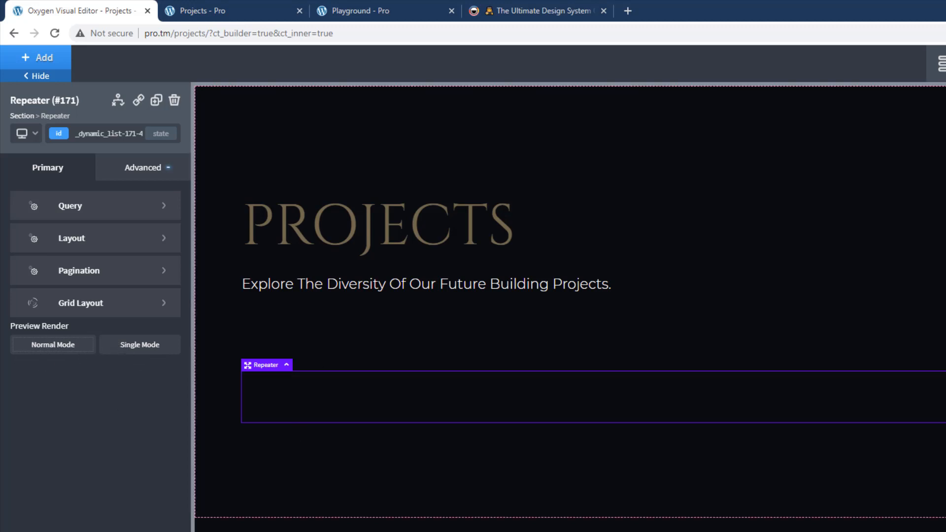
left_click(142, 351)
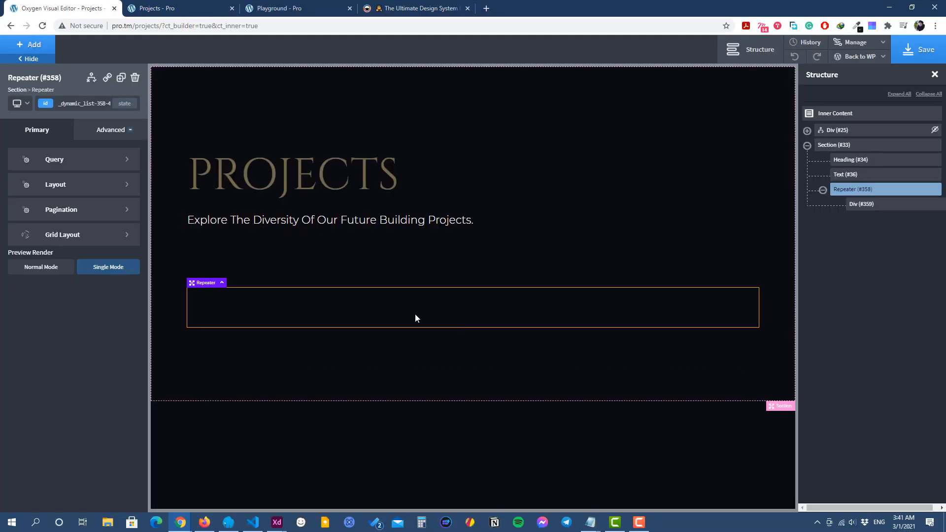
Step: Add a Div inside the Repeater's inner Div and assign it the class project-item
left_click(440, 311)
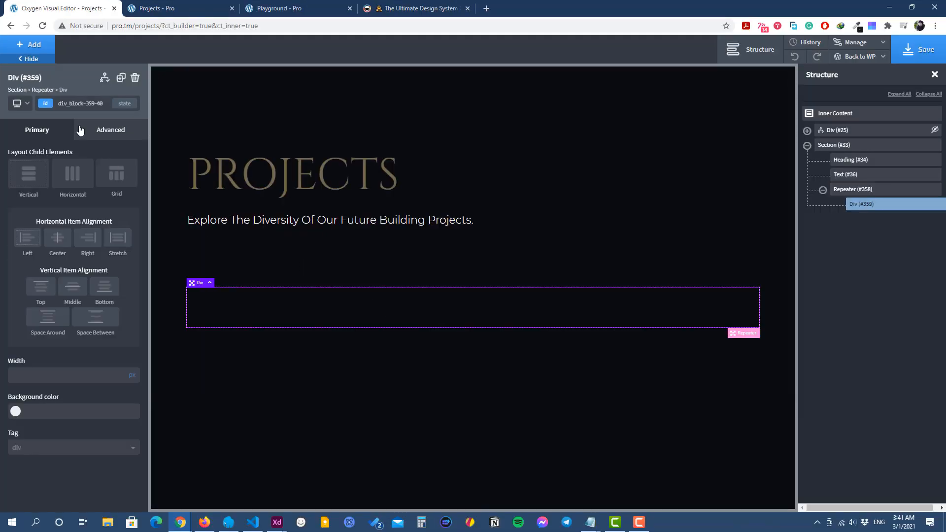
left_click(28, 45)
left_click(102, 152)
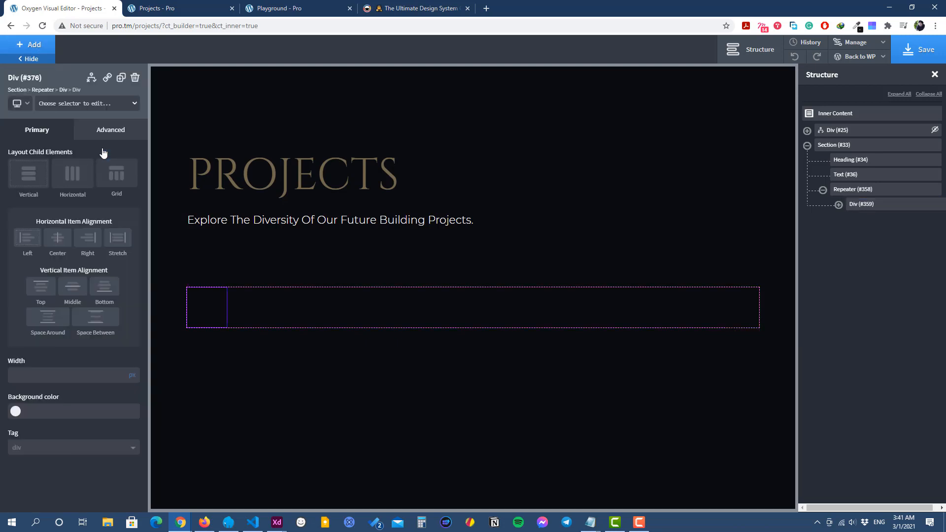
left_click(81, 104)
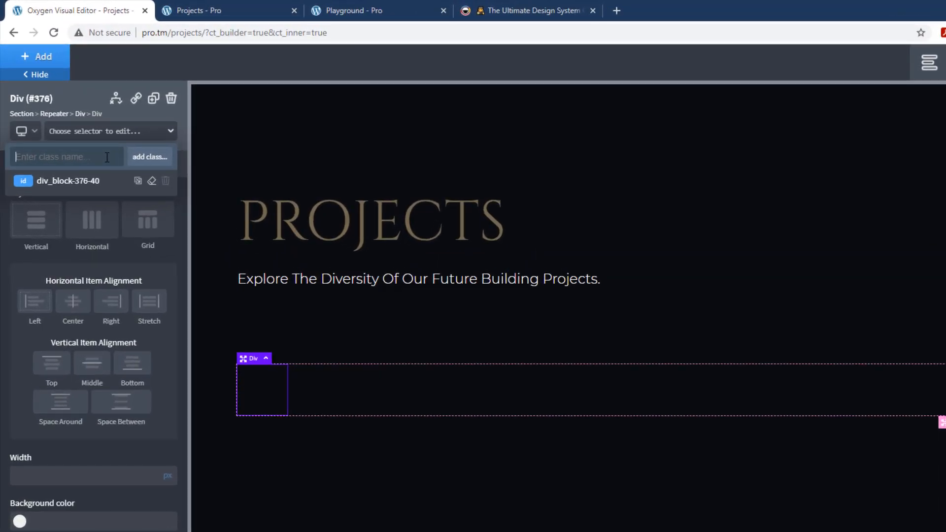
type("p")
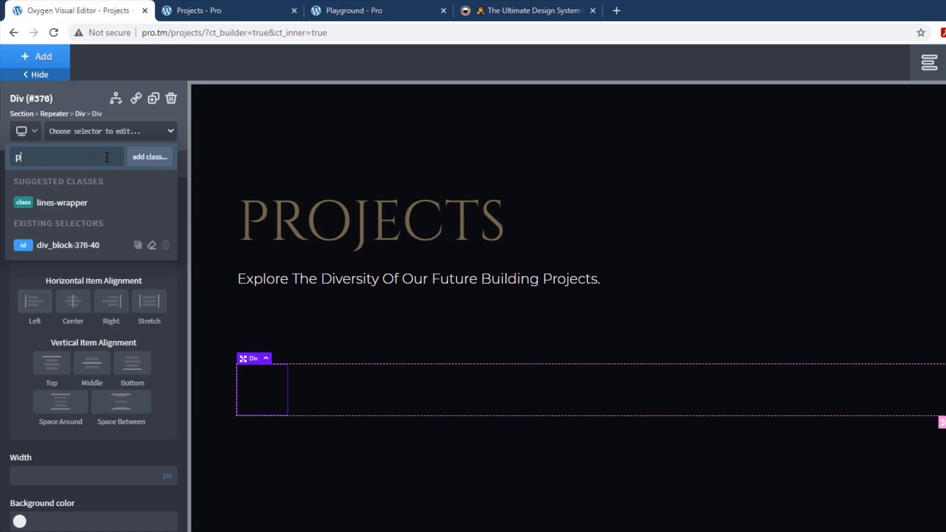
type("roject-item")
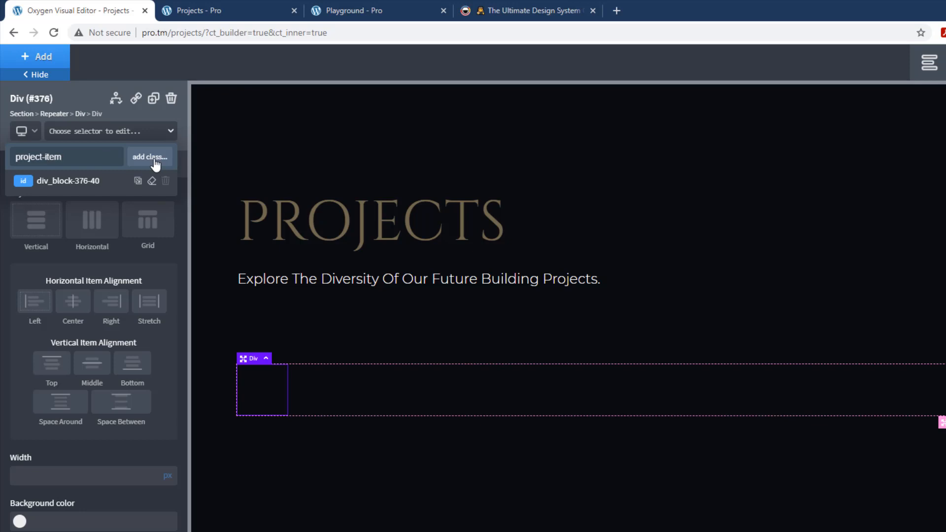
left_click(155, 161)
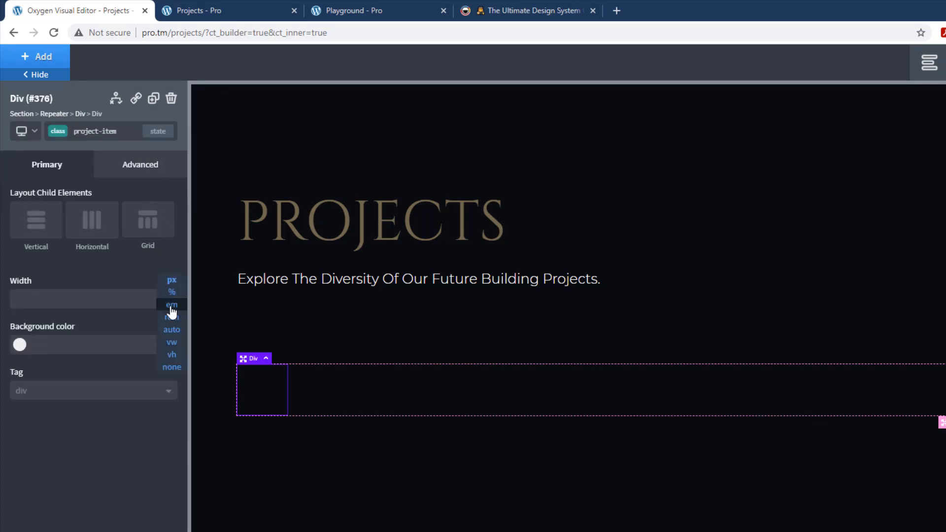
Step: Set the project-item class to 100% width with the global Project BG background colour
left_click(175, 298)
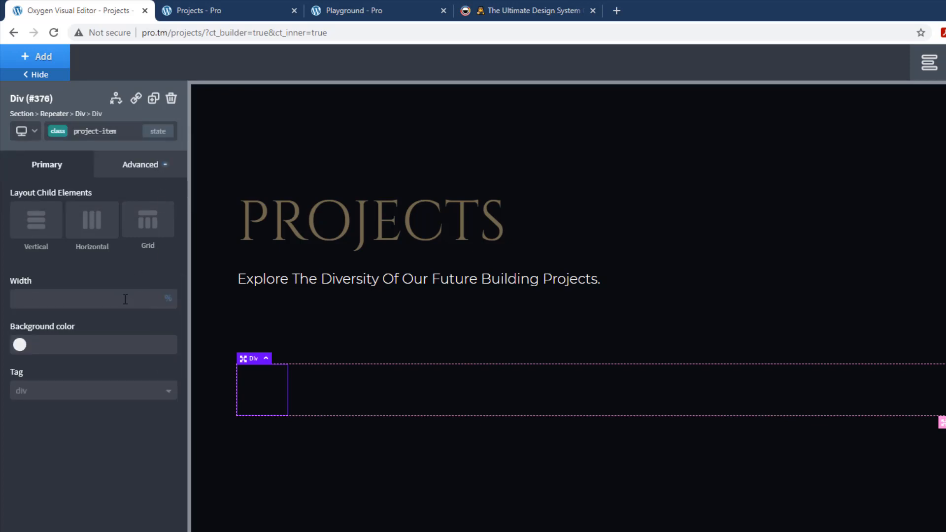
type("100")
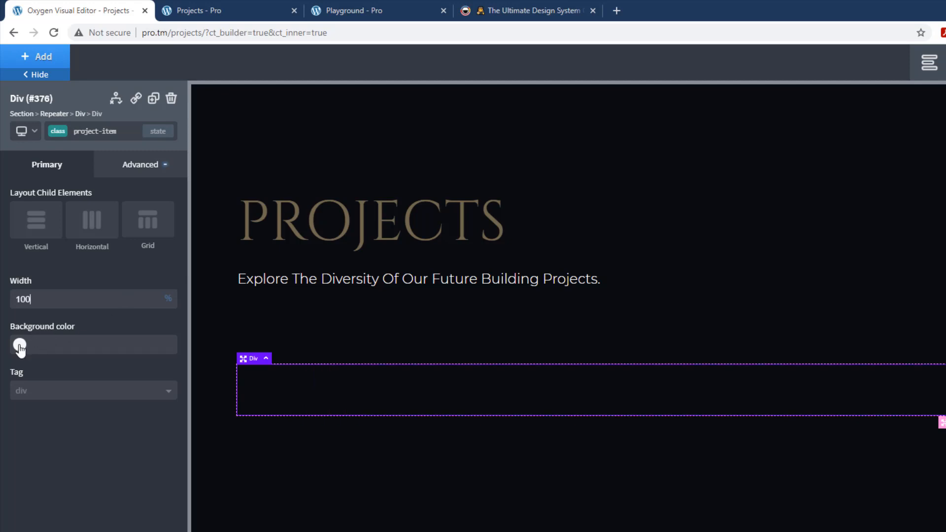
left_click(19, 344)
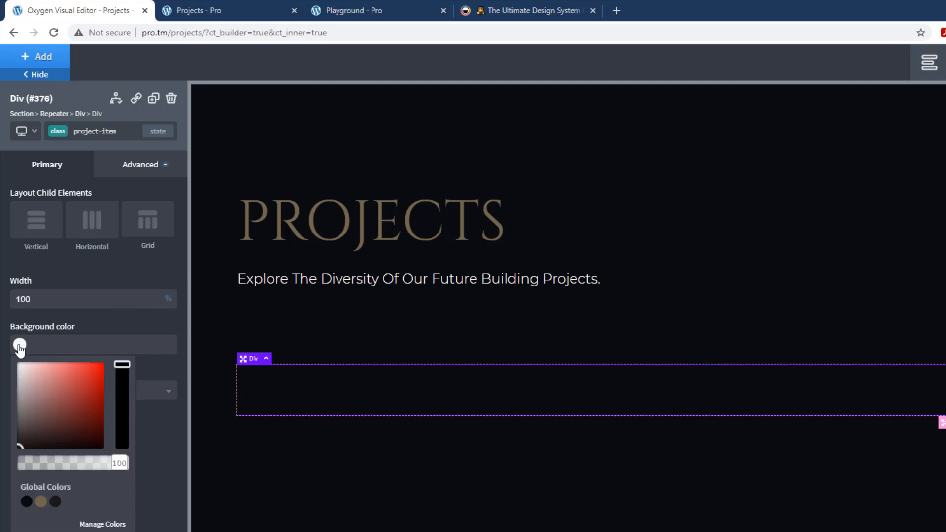
left_click(56, 501)
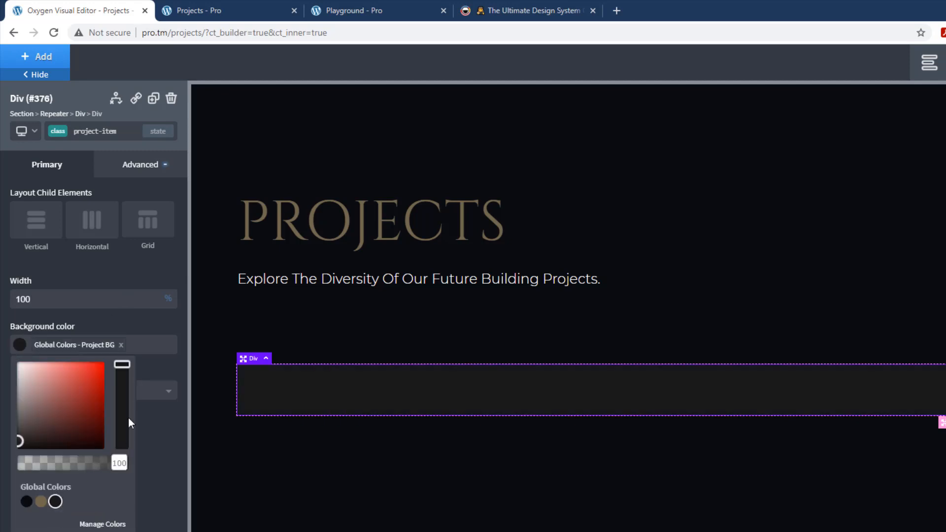
left_click(127, 322)
Step: Apply 40 px padding on all four sides of the project-item class
left_click(123, 164)
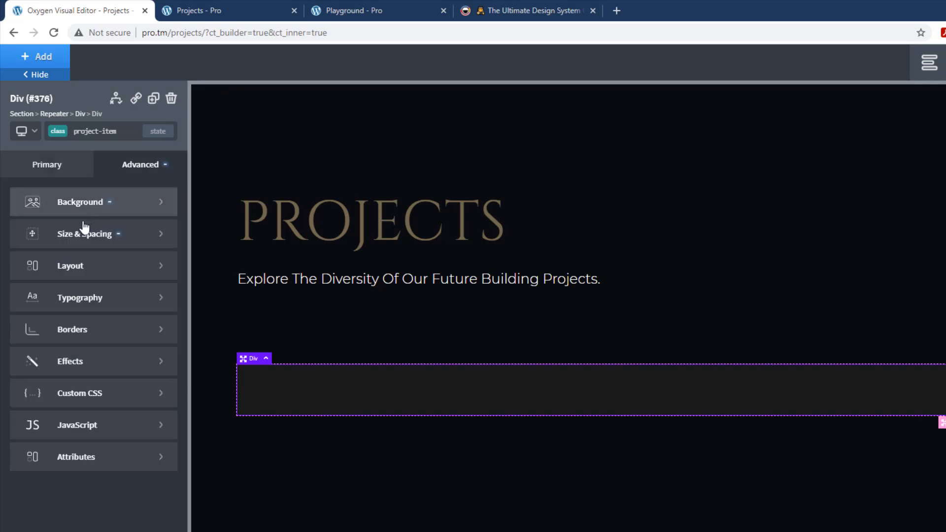
left_click(94, 243)
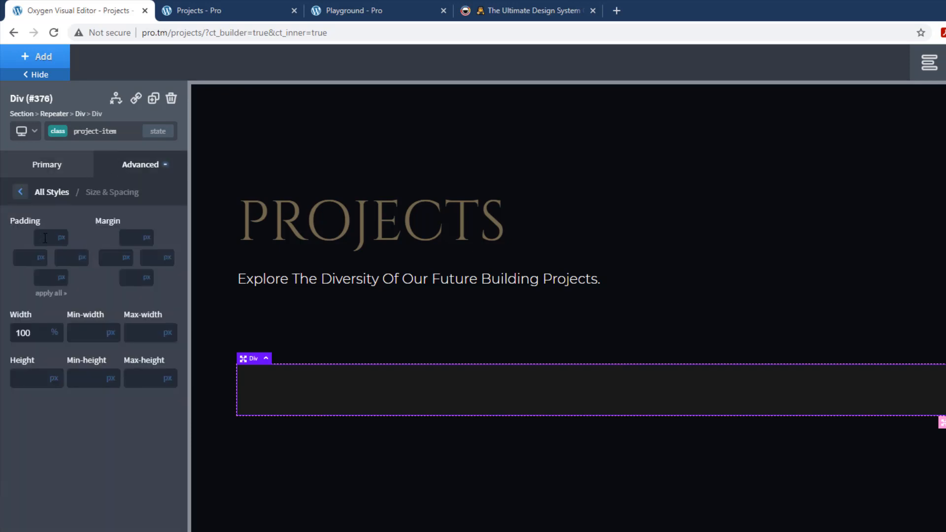
type("40")
left_click(49, 294)
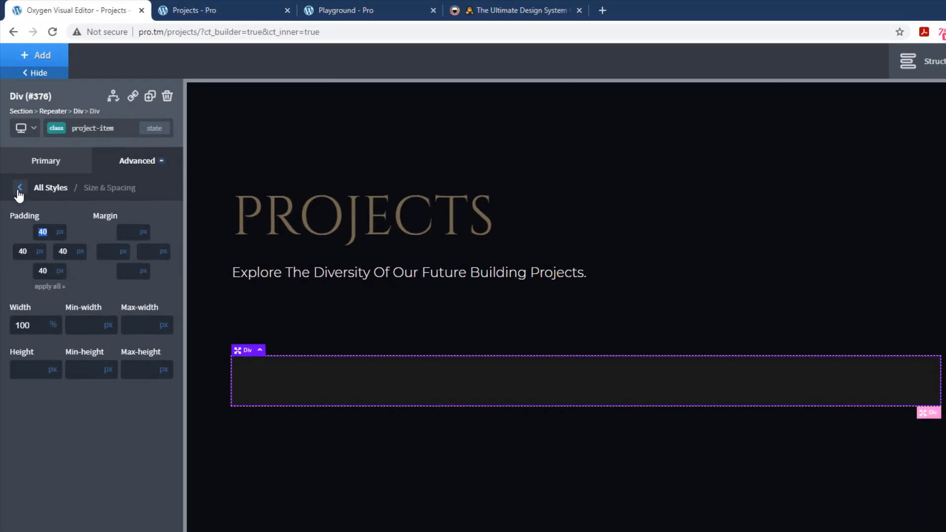
left_click(20, 191)
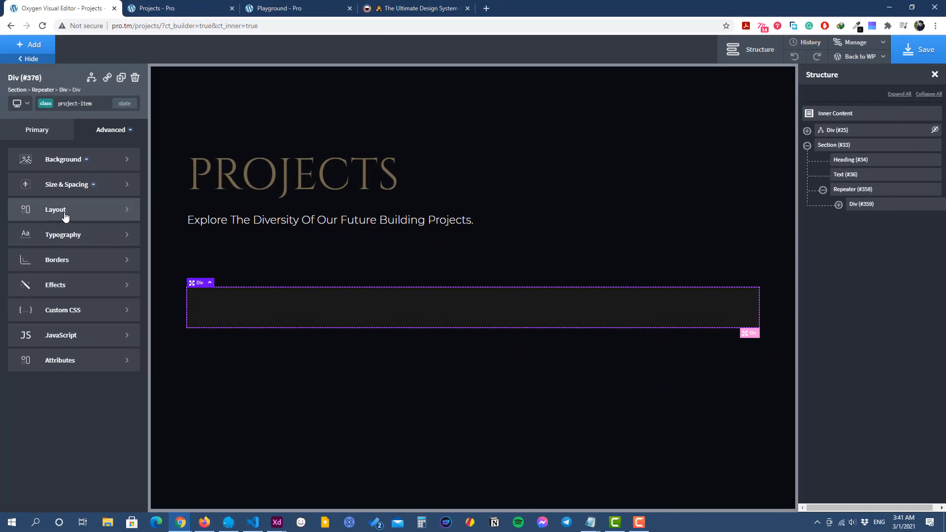
Step: Set the position of the project-item class to relative
left_click(65, 215)
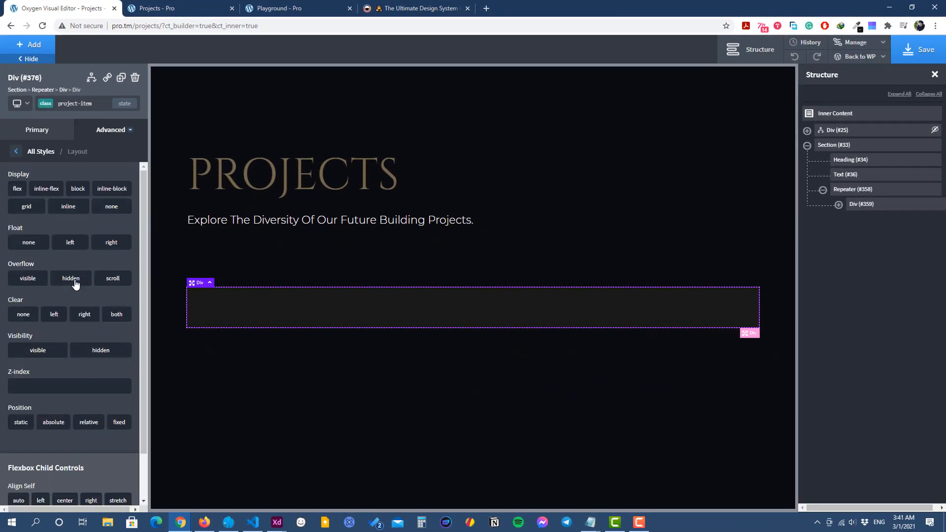
left_click(90, 424)
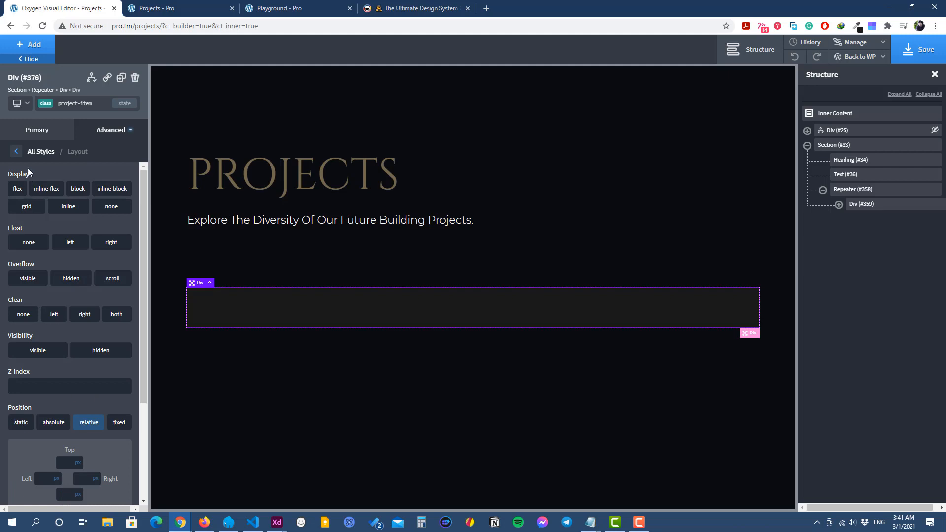
left_click(18, 152)
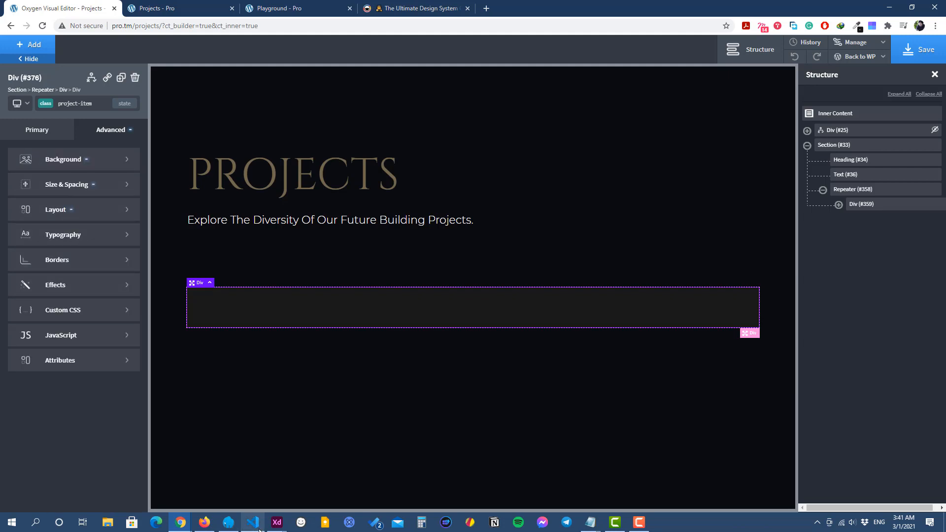
Step: Check the card design in the Adobe XD preview and give the project-item class a solid 2 px left border in global Gold
left_click(302, 495)
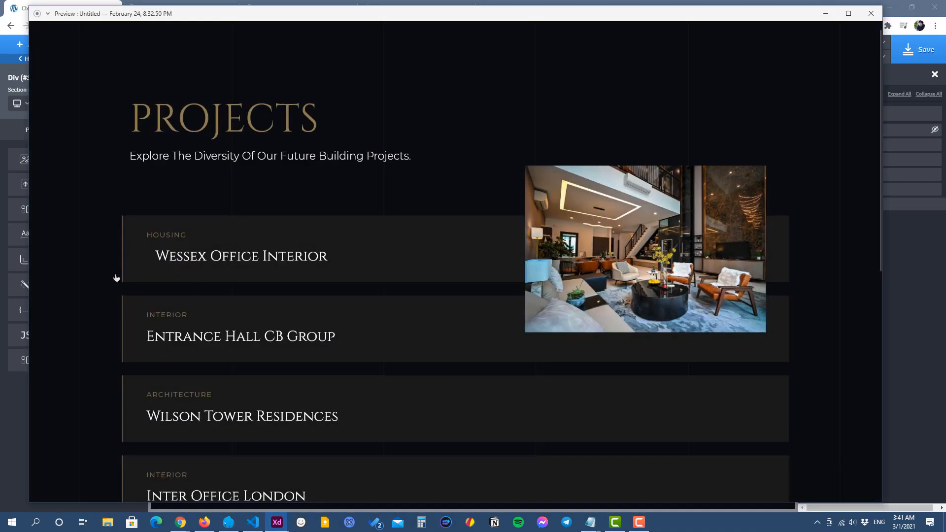
left_click(825, 13)
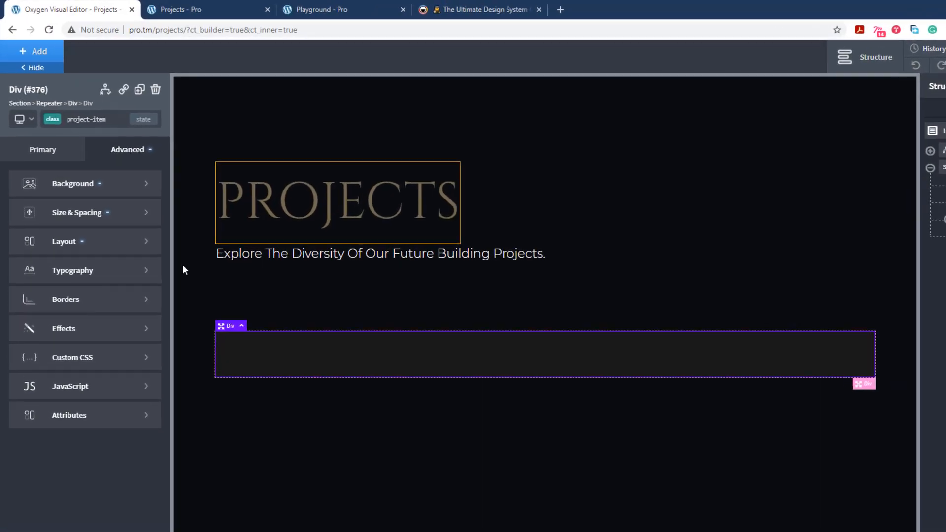
left_click(71, 319)
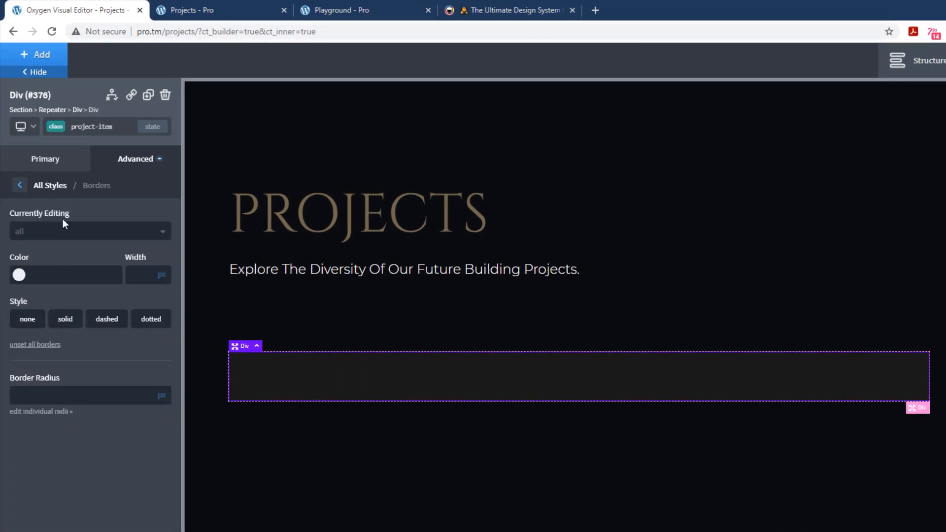
left_click(62, 231)
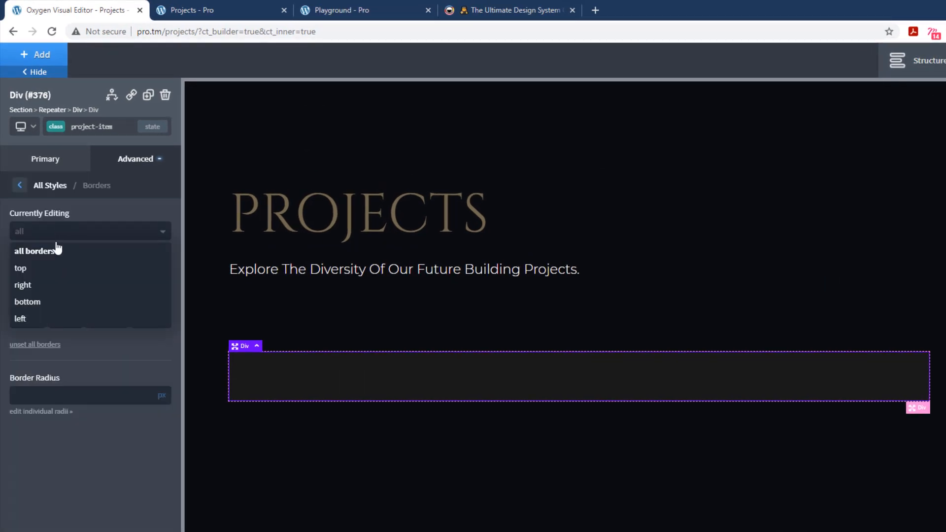
left_click(43, 319)
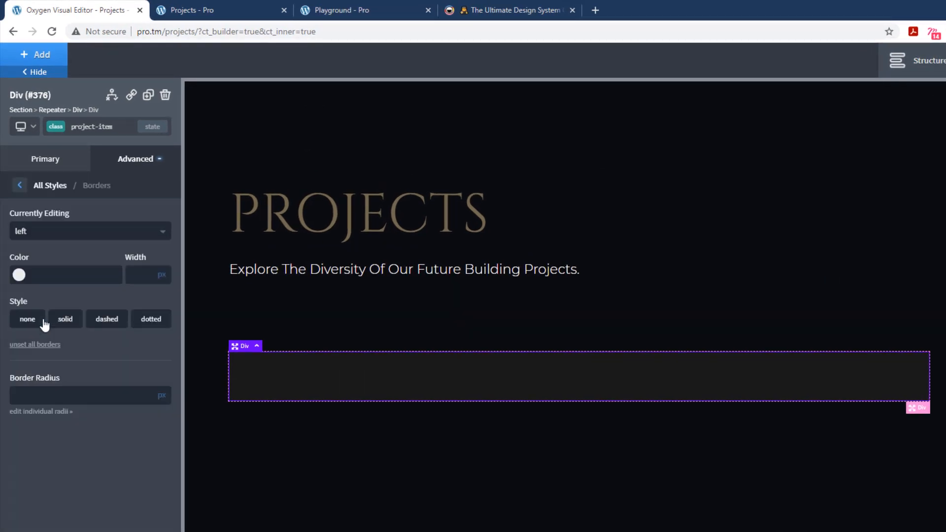
left_click(19, 276)
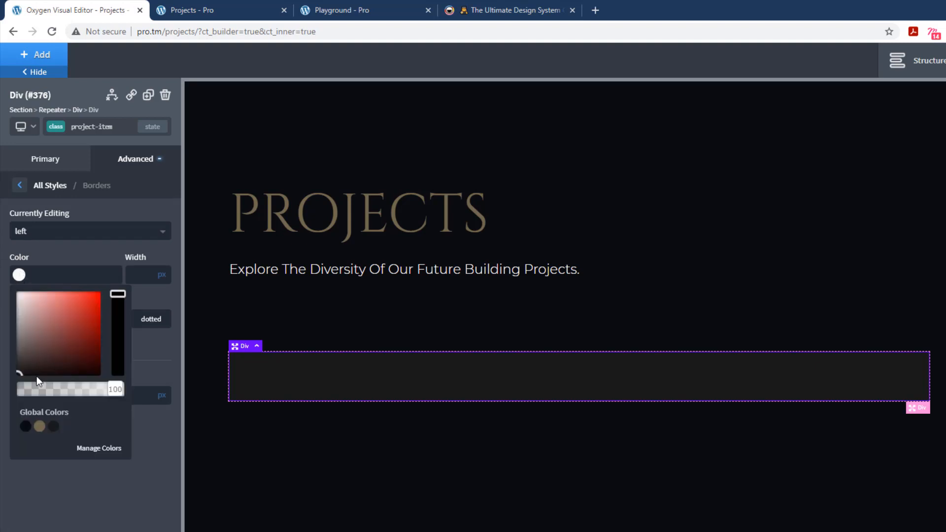
left_click(40, 427)
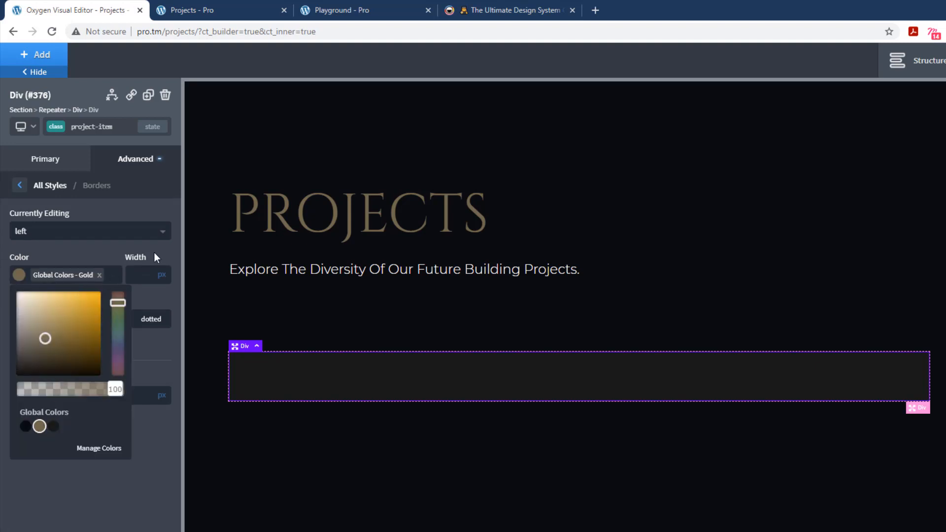
left_click(132, 281)
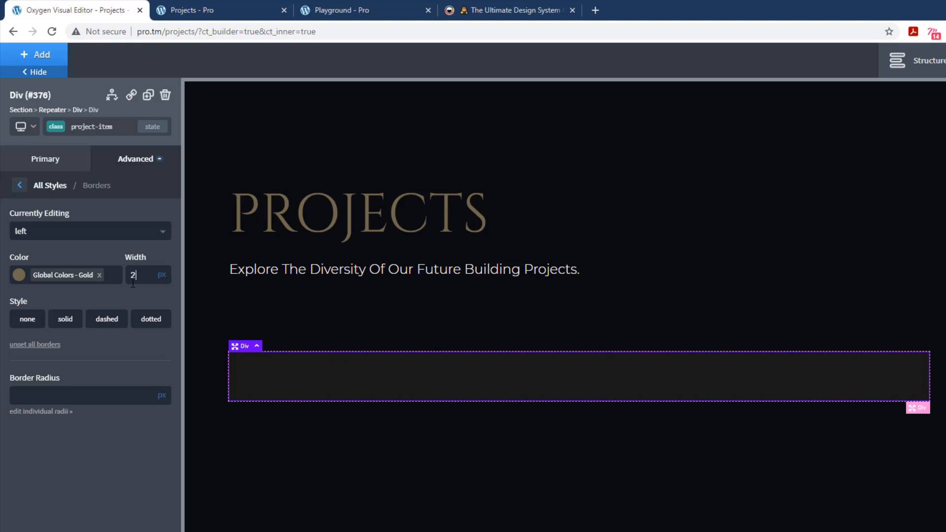
left_click(61, 319)
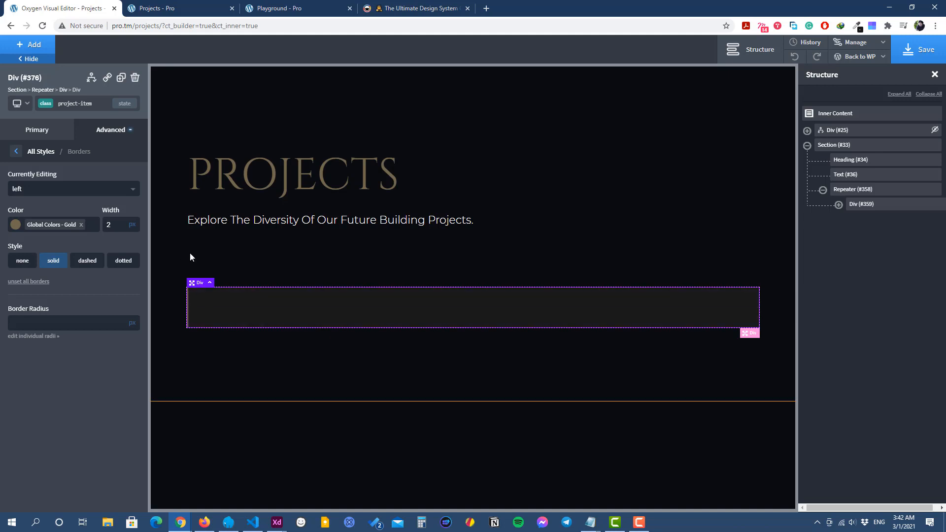
Step: Check the card design in the Adobe XD preview and add a text element inside the project-item div, opened for editing
mouse_move(278, 521)
left_click(335, 484)
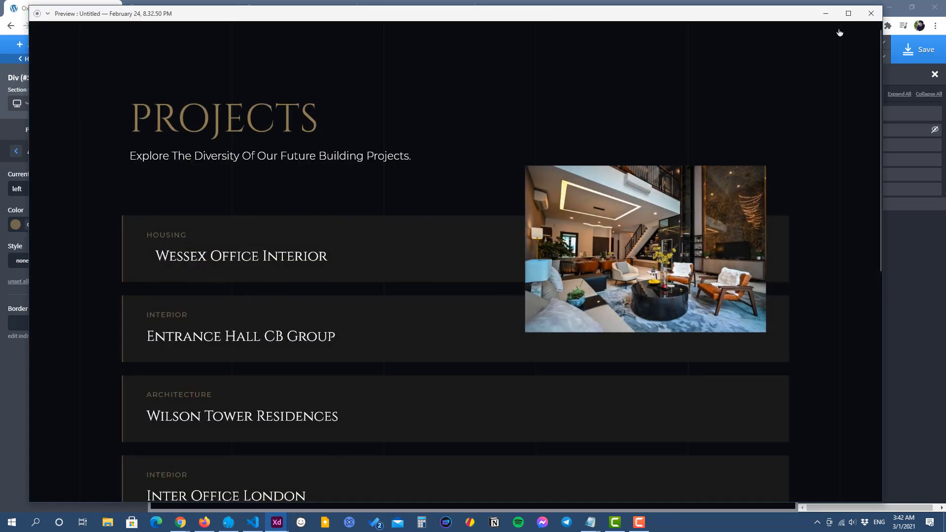
left_click(826, 13)
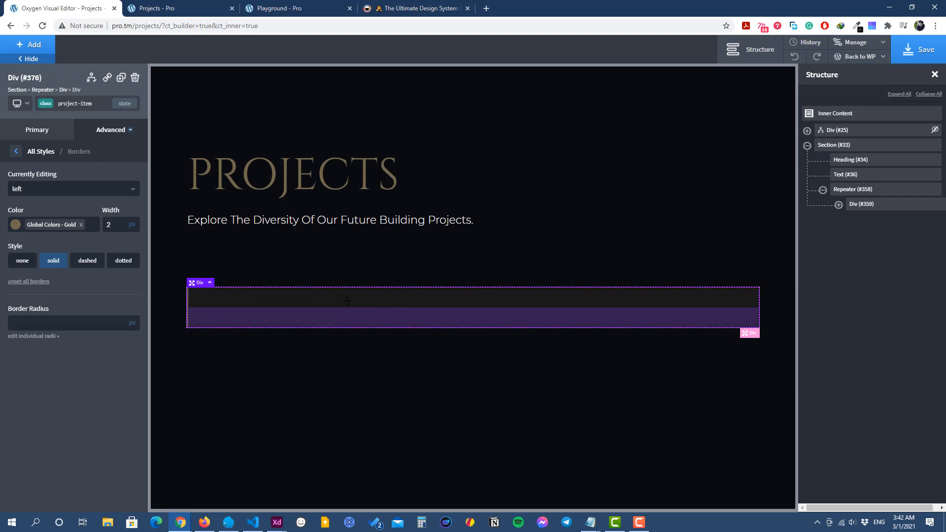
left_click(42, 45)
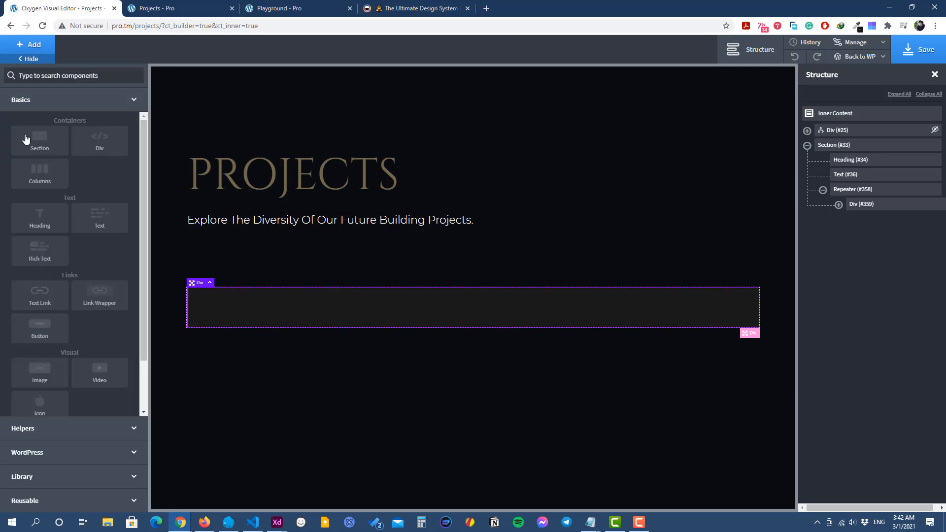
left_click(105, 224)
double_click(357, 317)
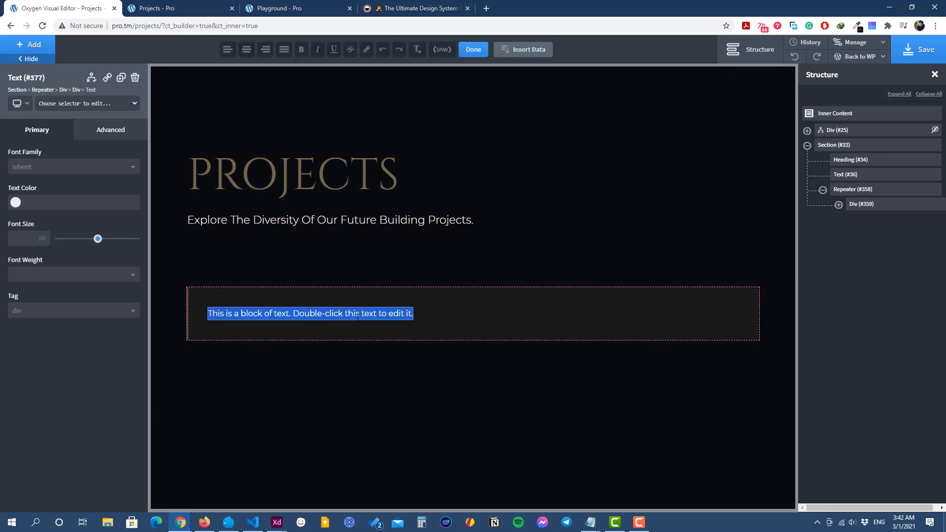
Step: Replace the placeholder text with dynamic taxonomy data from project_types and finish editing
left_click(523, 50)
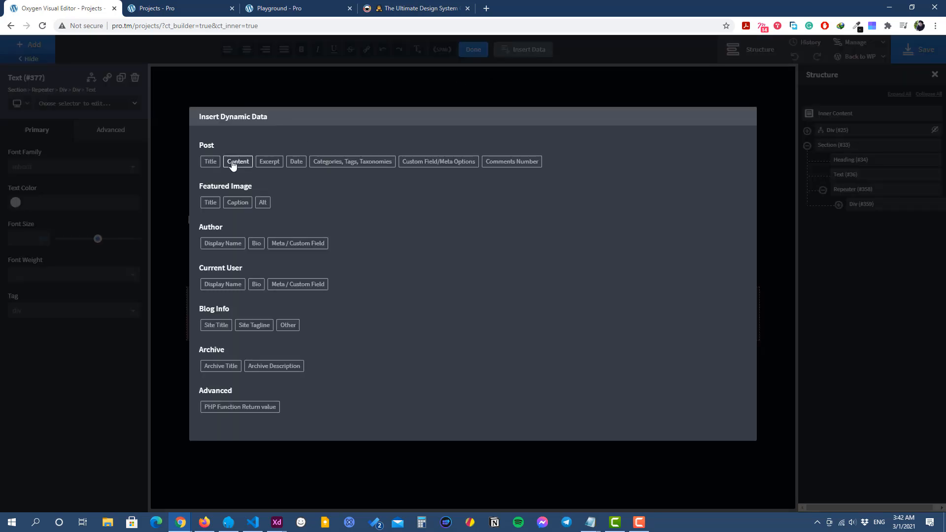
left_click(370, 165)
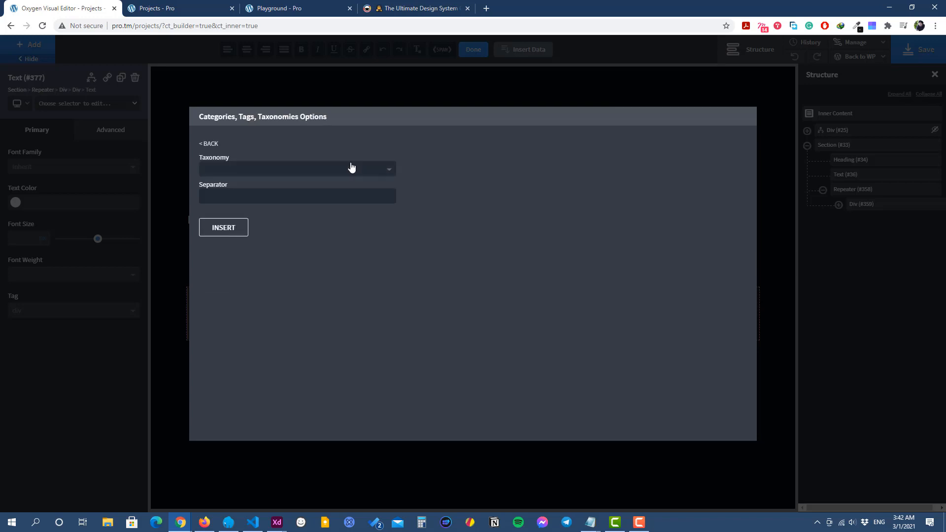
left_click(261, 171)
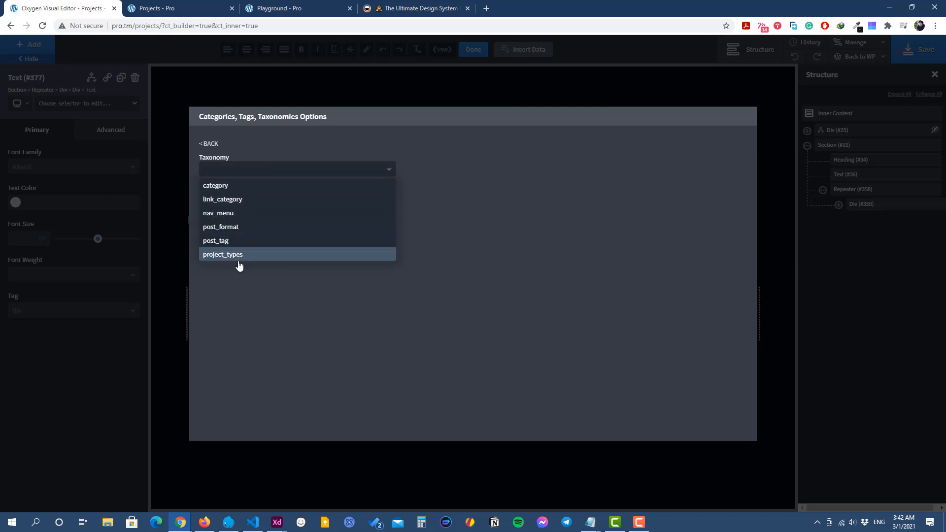
left_click(217, 255)
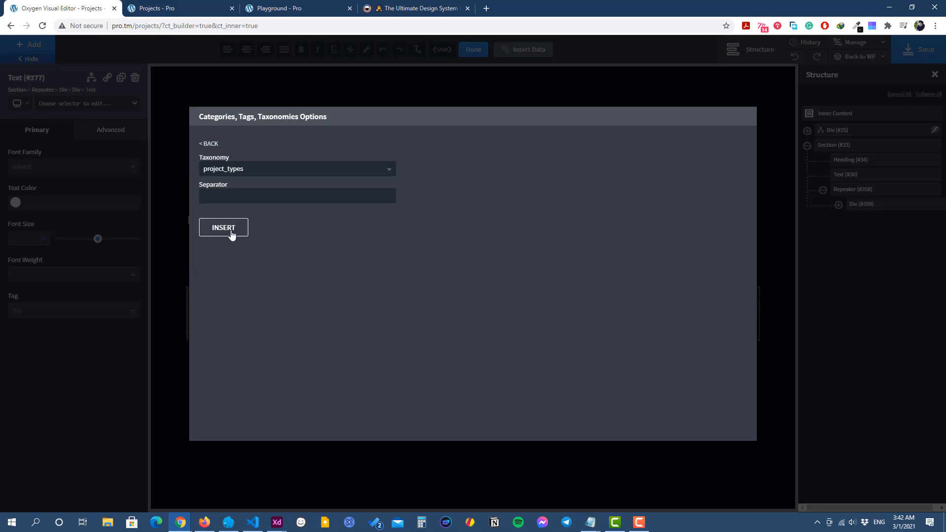
left_click(231, 232)
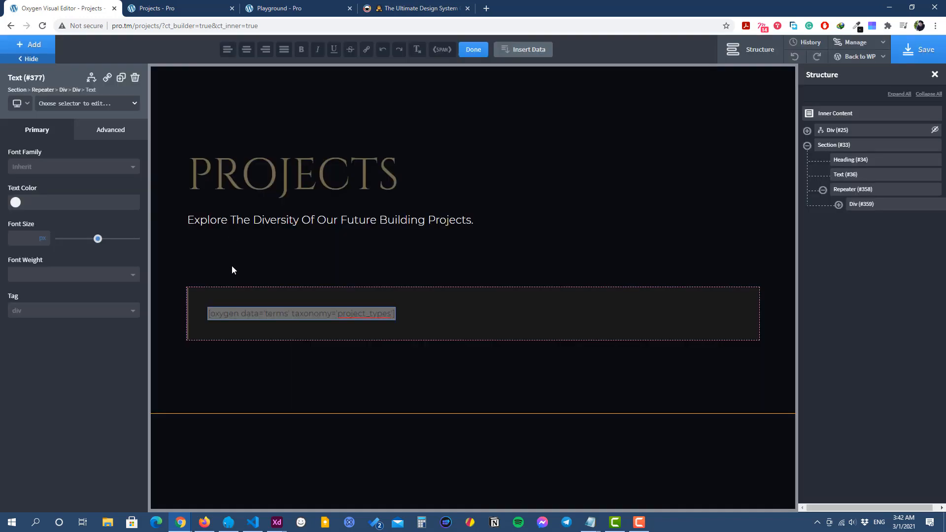
left_click(464, 53)
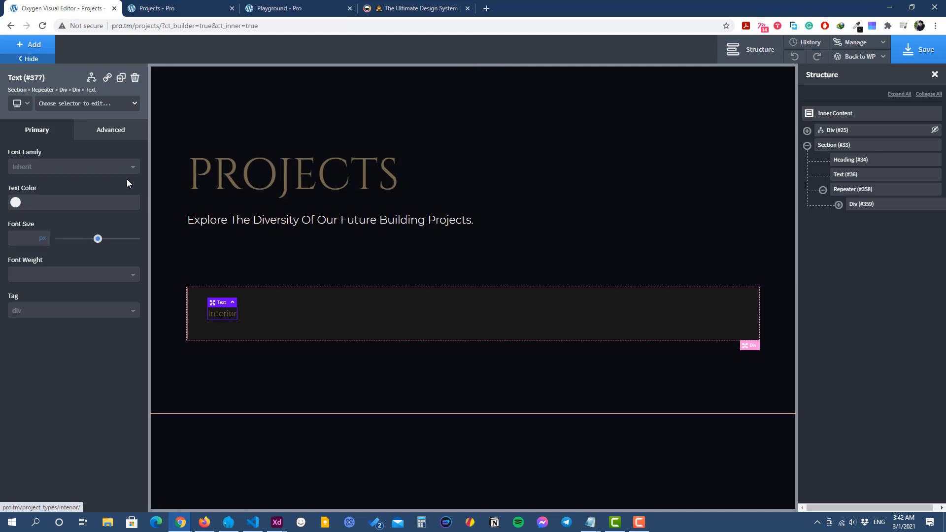
Step: Add a class named project-type to the taxonomy text in the project card
left_click(103, 104)
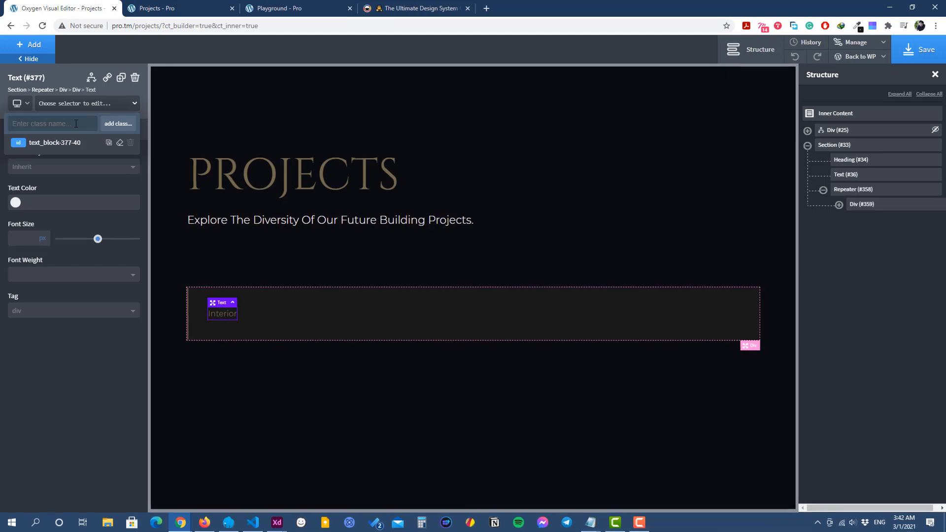
type("proje")
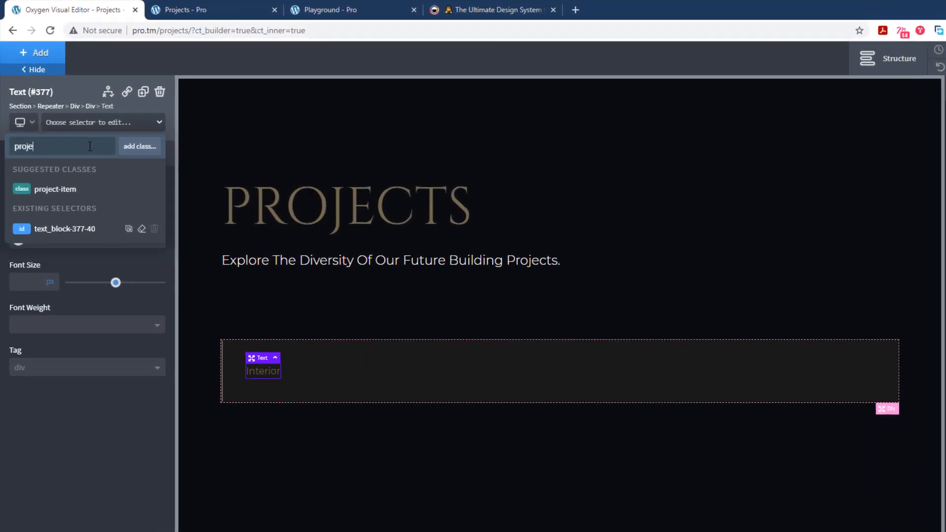
type("ct-type")
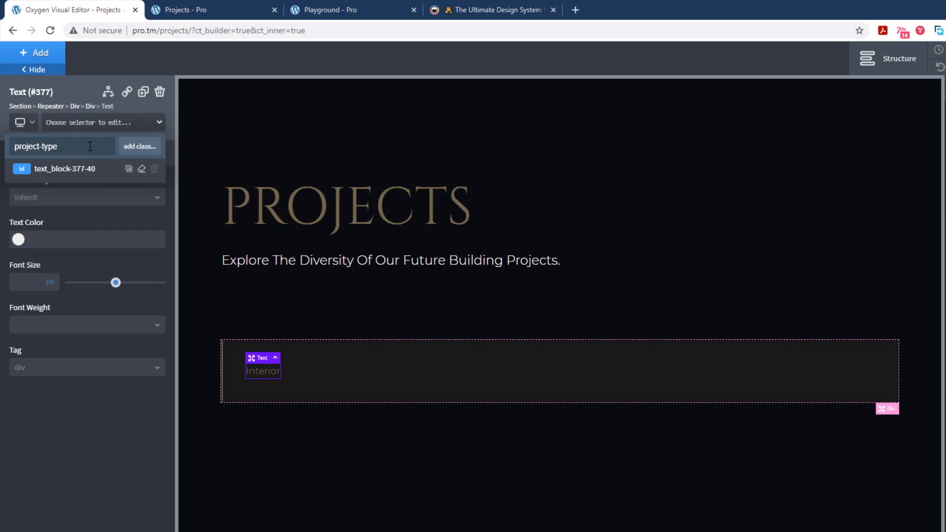
left_click(148, 147)
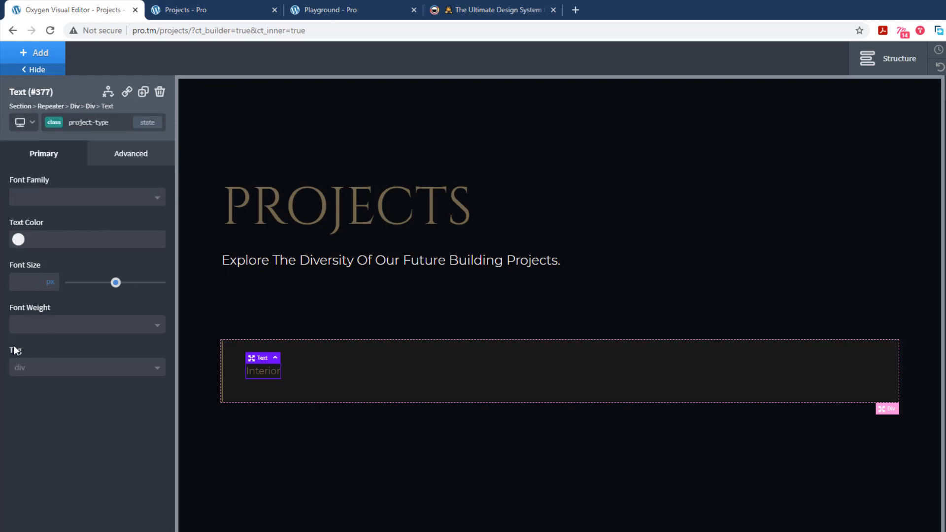
Step: Style the project-type class with font weight 500, 1 px letter spacing and uppercase text
left_click(74, 326)
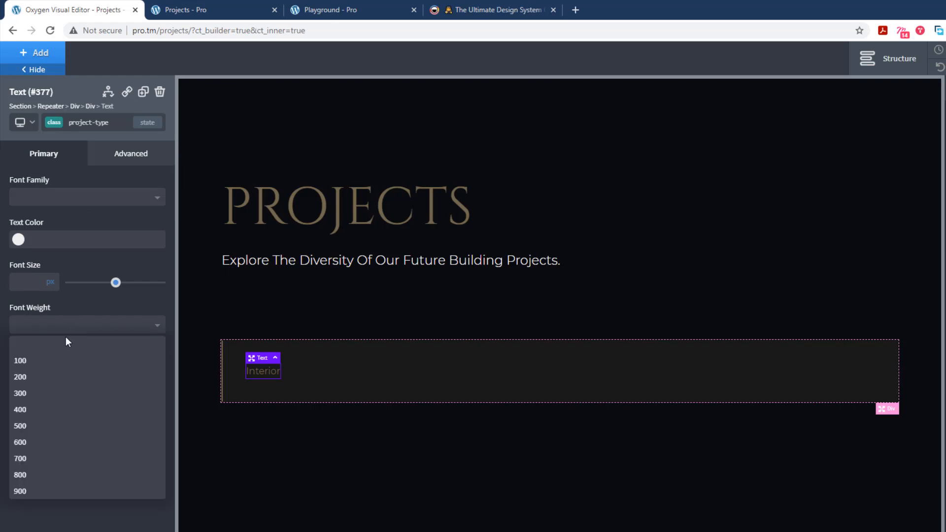
left_click(63, 426)
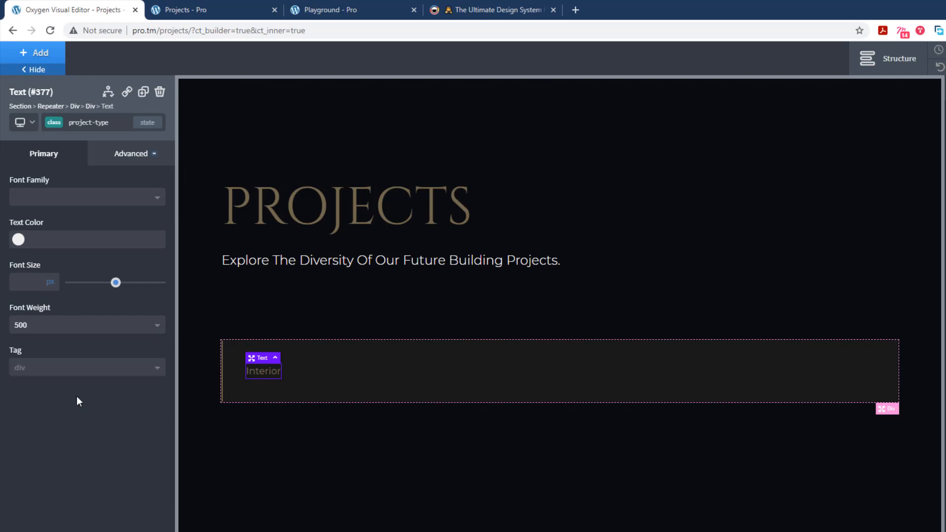
left_click(110, 155)
left_click(100, 276)
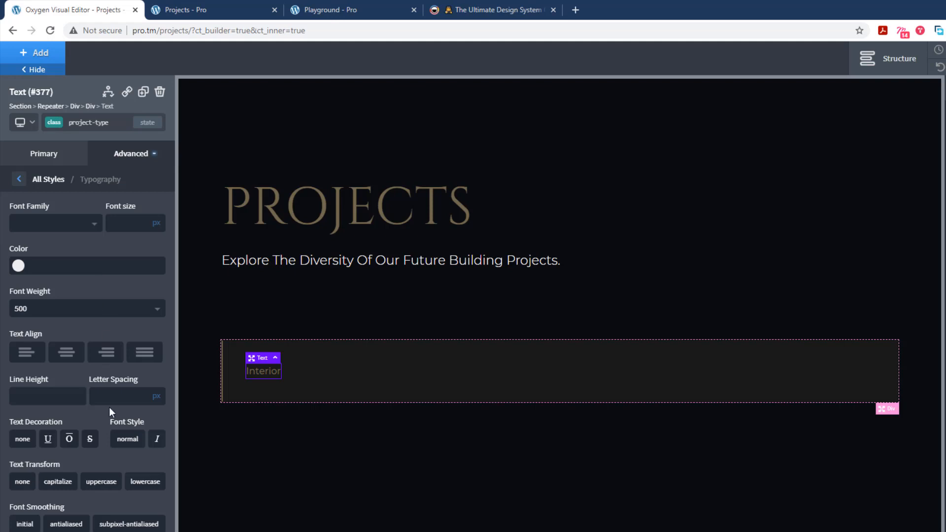
left_click(125, 404)
type("1")
left_click(101, 485)
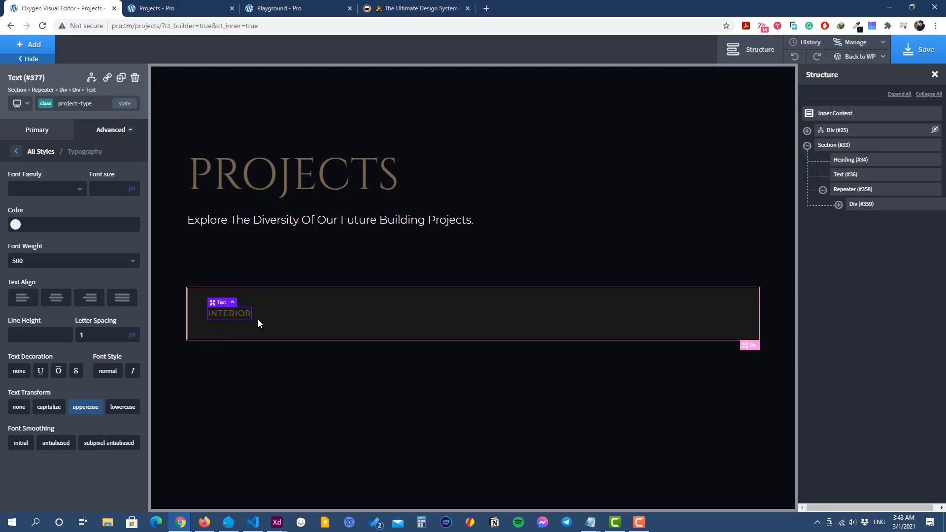
Step: Compare the project card with the Adobe XD preview and add a second text element to the project-item div
left_click(347, 308)
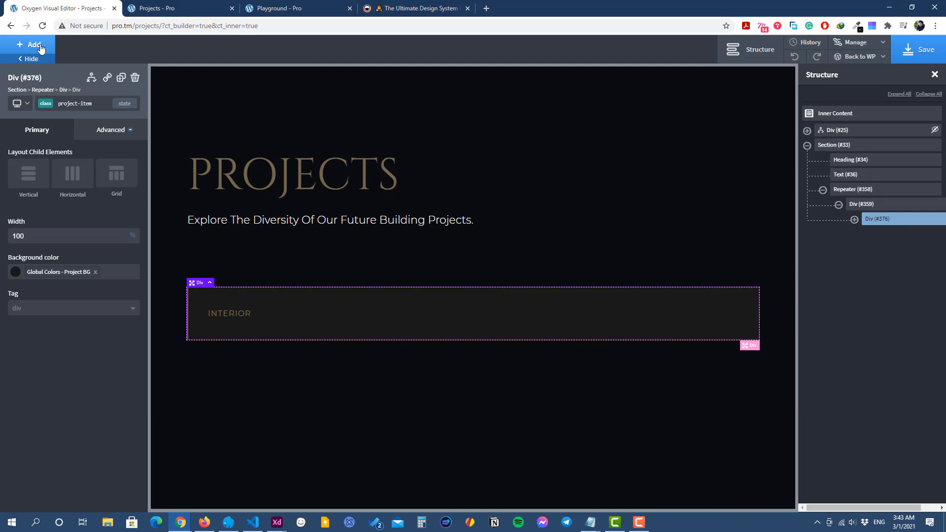
left_click(277, 522)
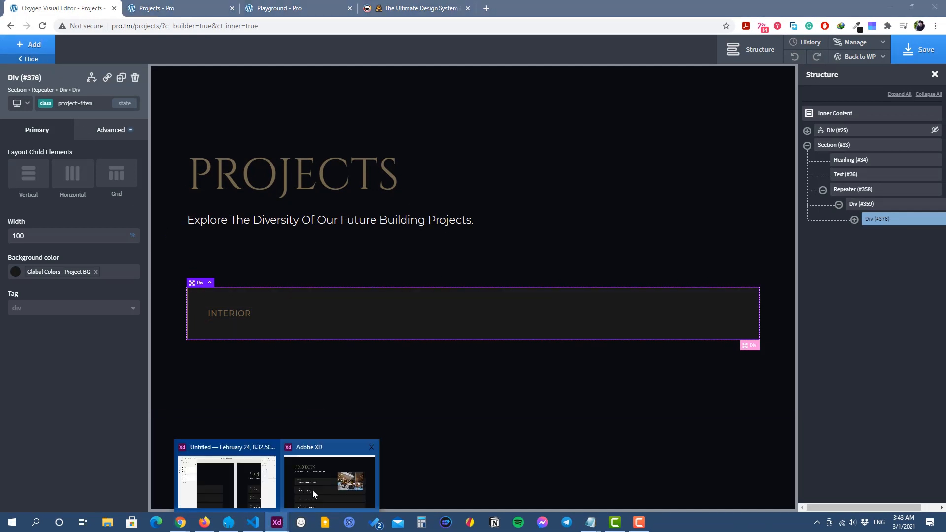
left_click(222, 475)
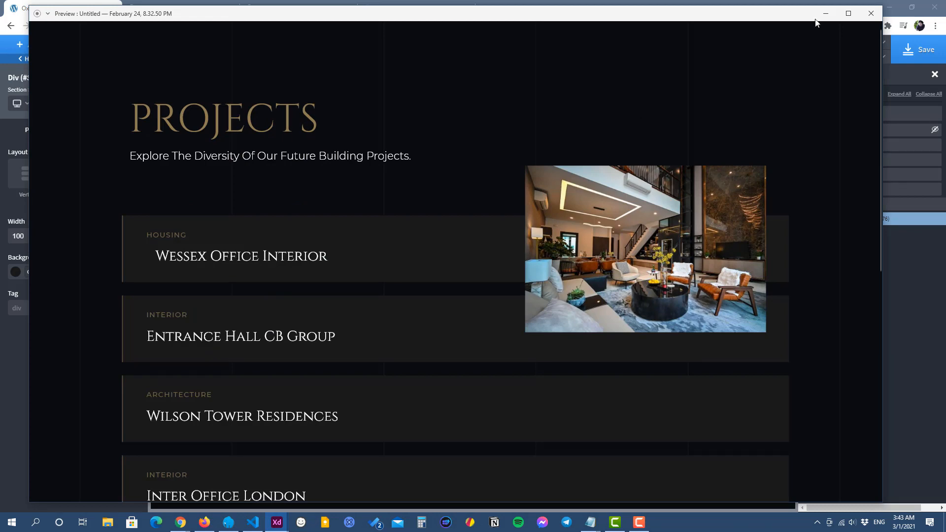
left_click(825, 15)
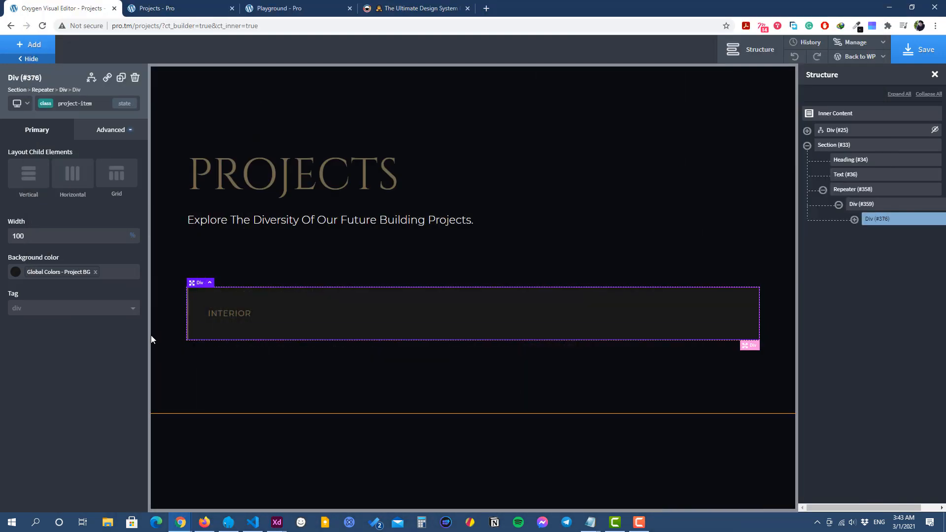
left_click(34, 47)
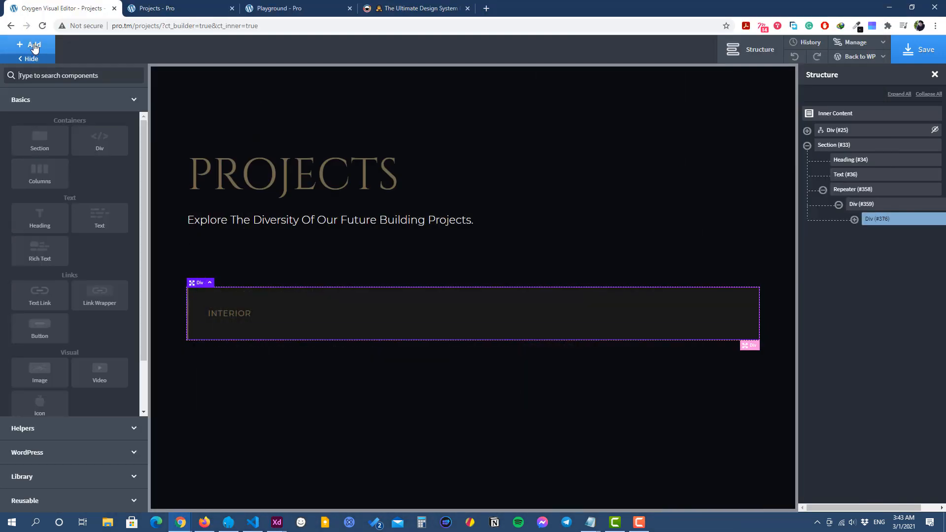
left_click(95, 224)
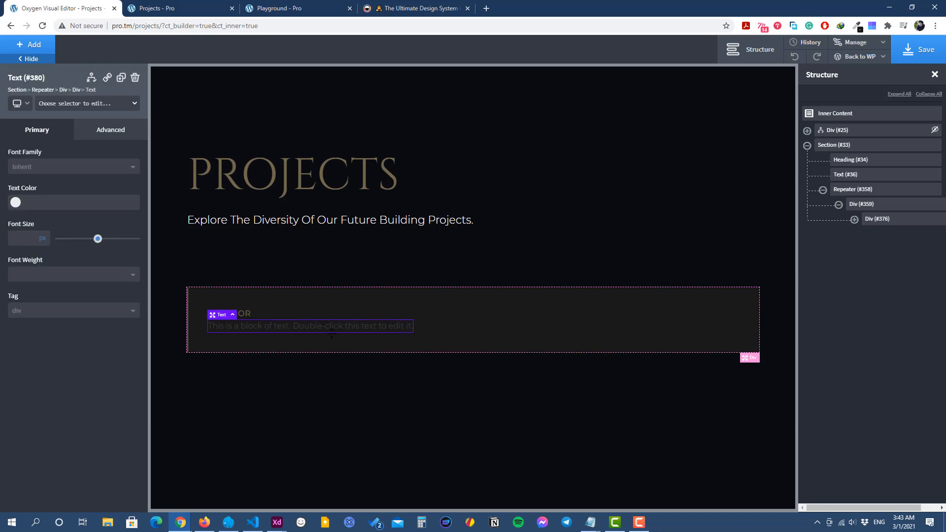
Step: Replace the second text element's placeholder with the dynamic post title, without a link, and finish editing
double_click(342, 328)
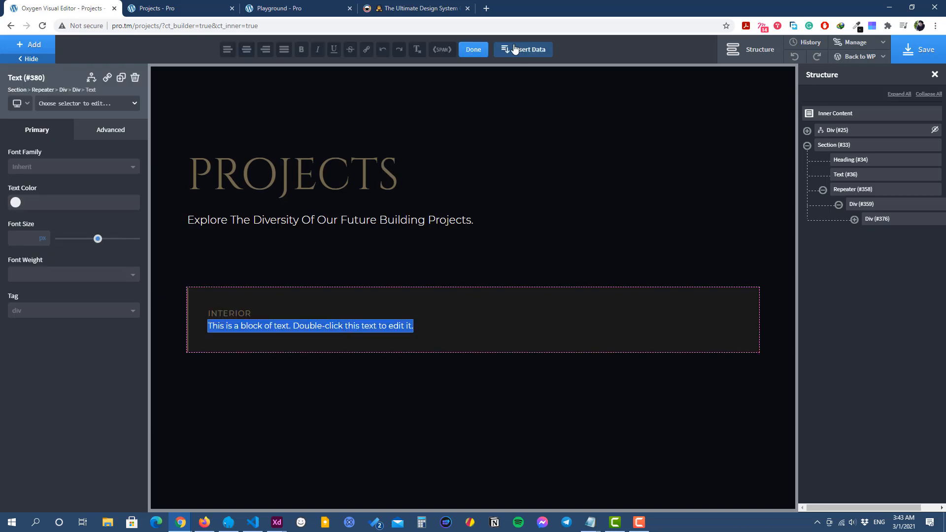
left_click(514, 51)
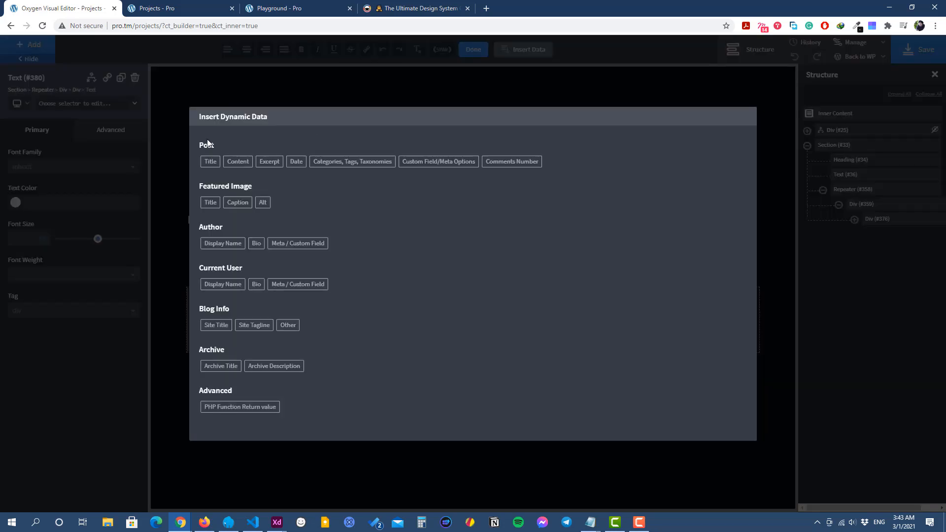
left_click(209, 162)
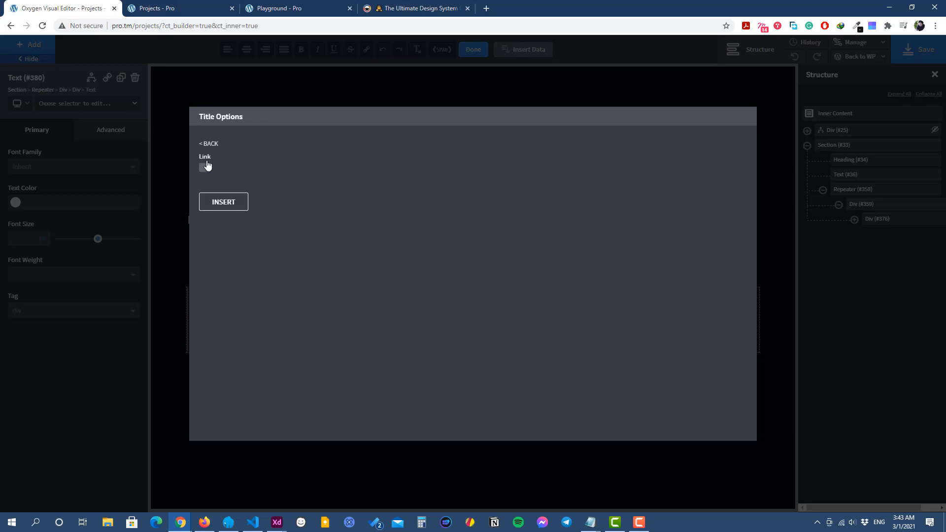
left_click(228, 205)
left_click(473, 49)
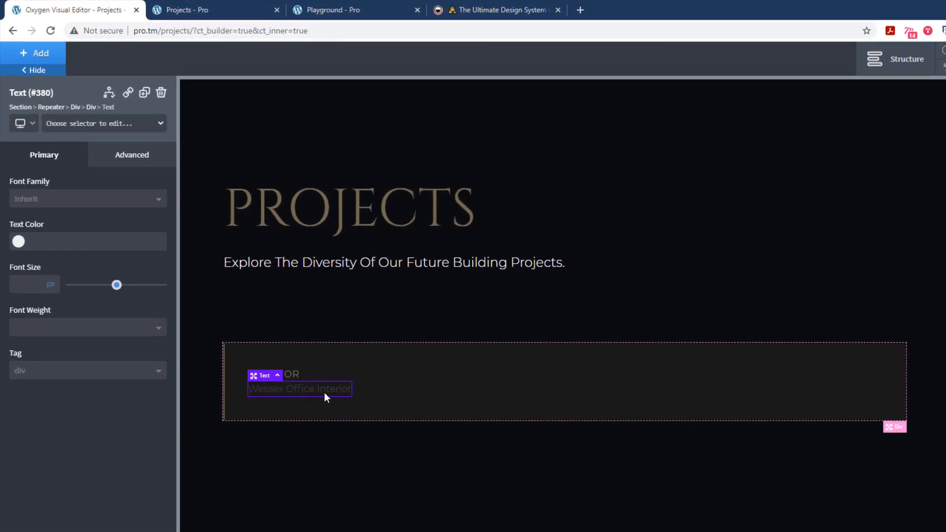
Step: Add a class named project-title to the post title text
left_click(106, 123)
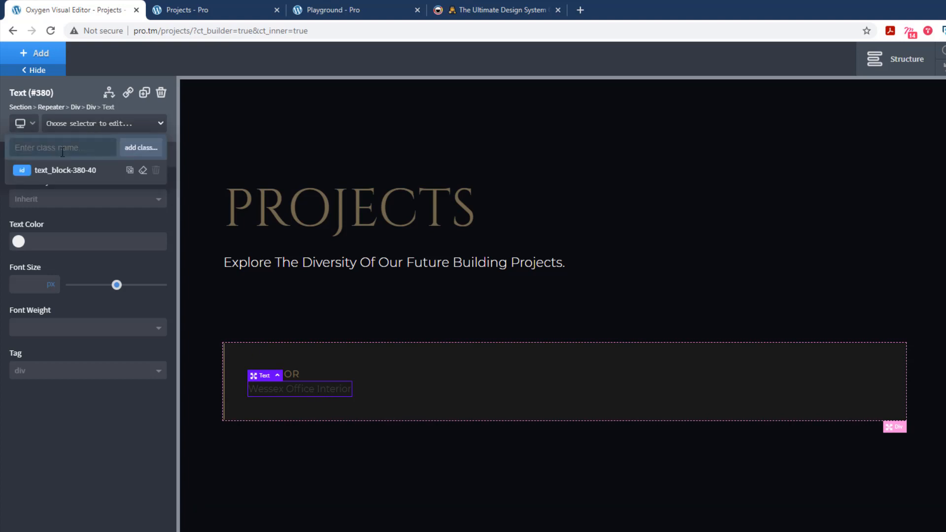
type("pro")
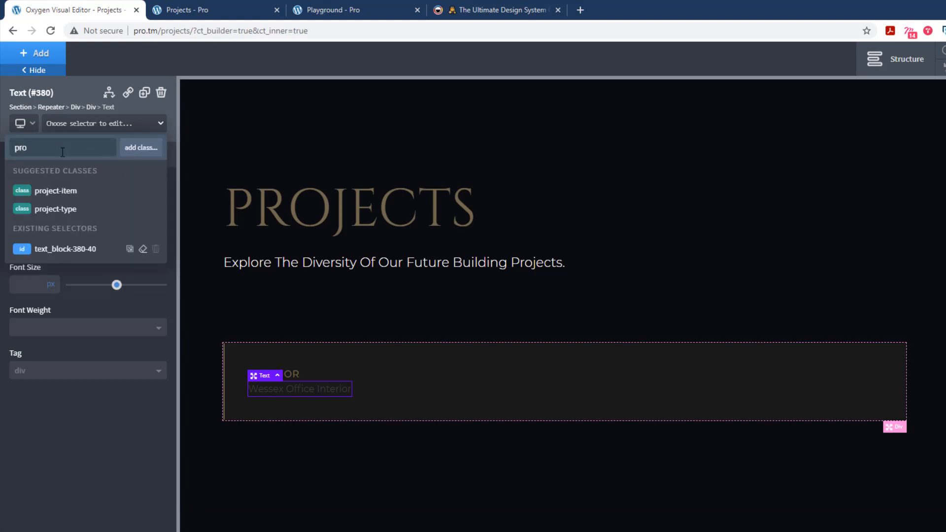
type("ject-ti")
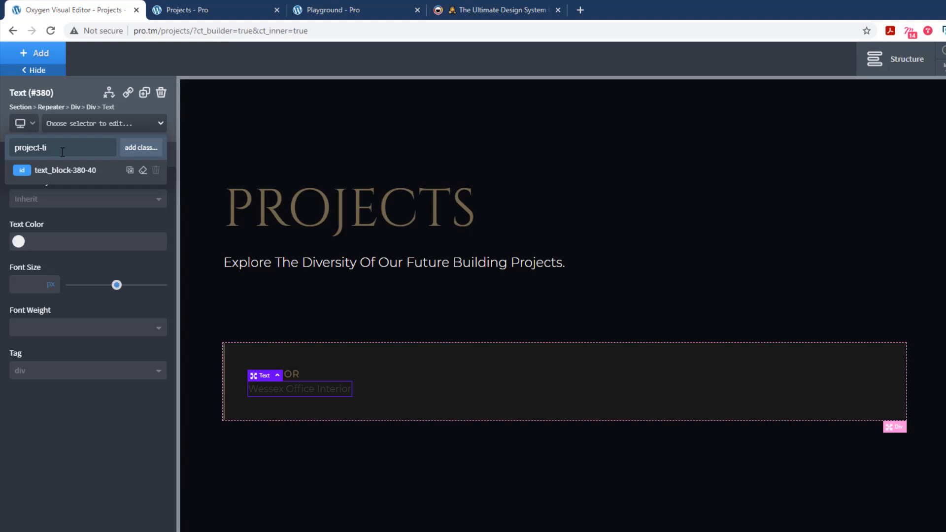
type("tlele")
left_click(135, 147)
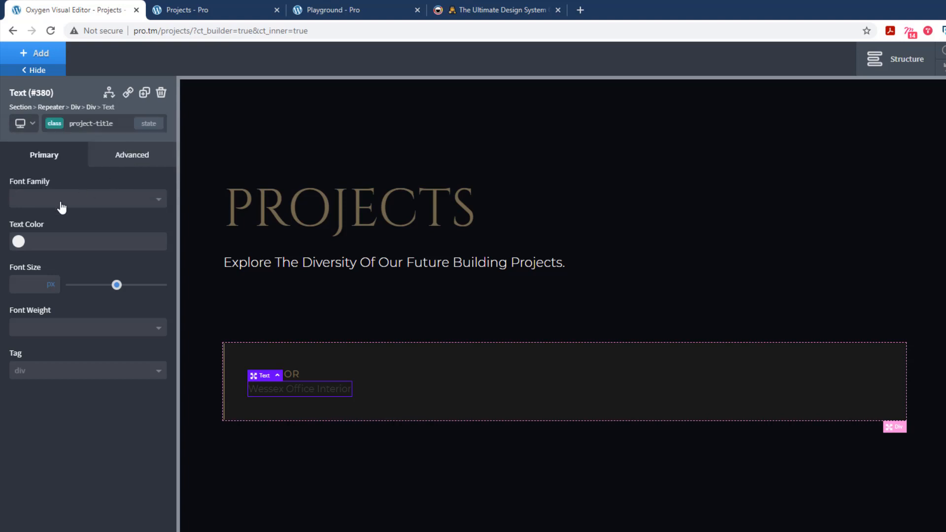
Step: Set the project-title class to the Display (Cinzel) font with text colour #ffffff
left_click(84, 206)
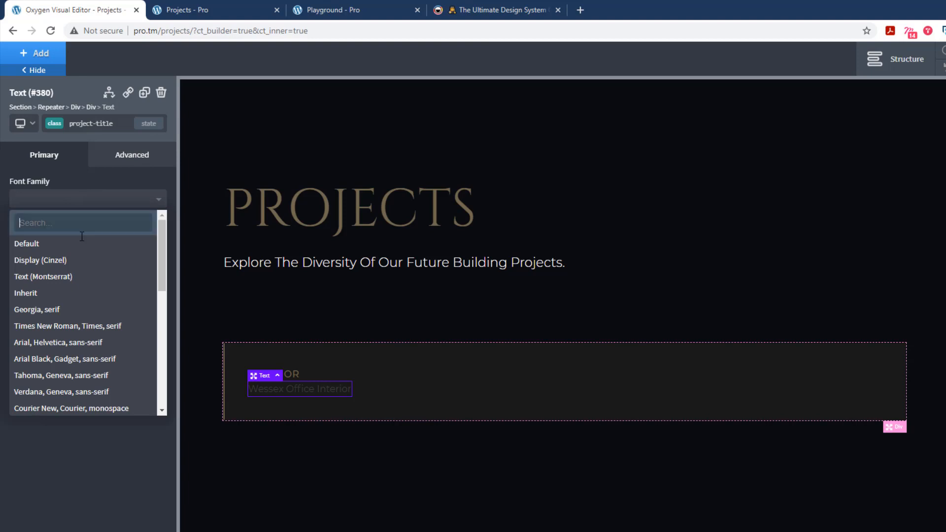
left_click(68, 261)
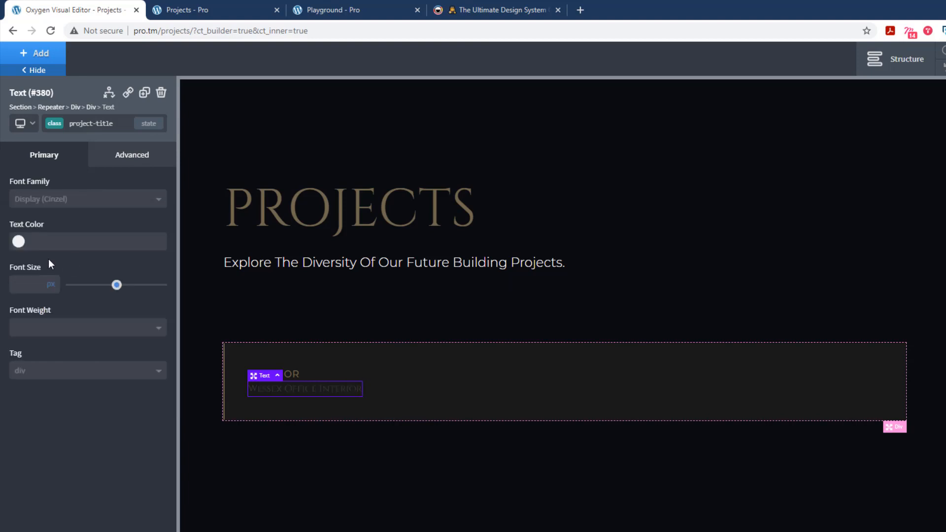
left_click(18, 242)
left_click_drag(33, 304, 3, 239)
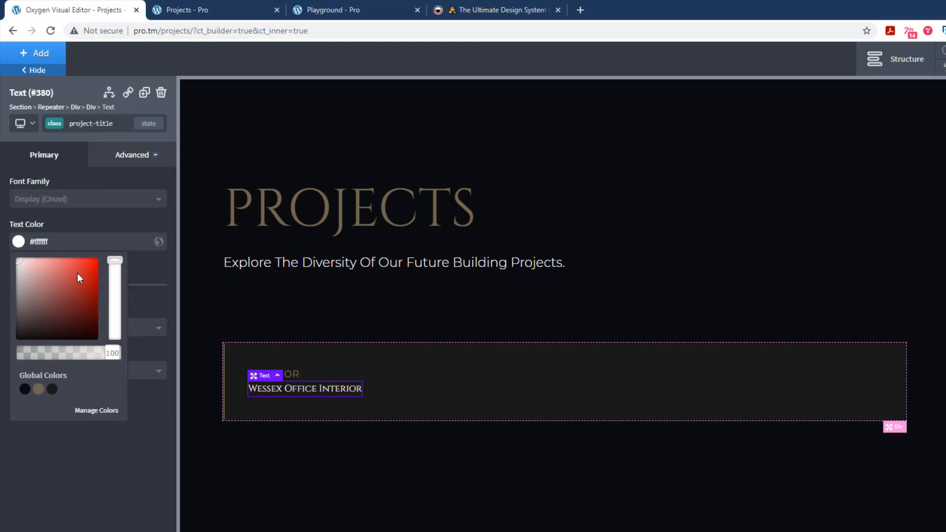
Step: Set the project-title class's font size to 32 px
left_click(113, 218)
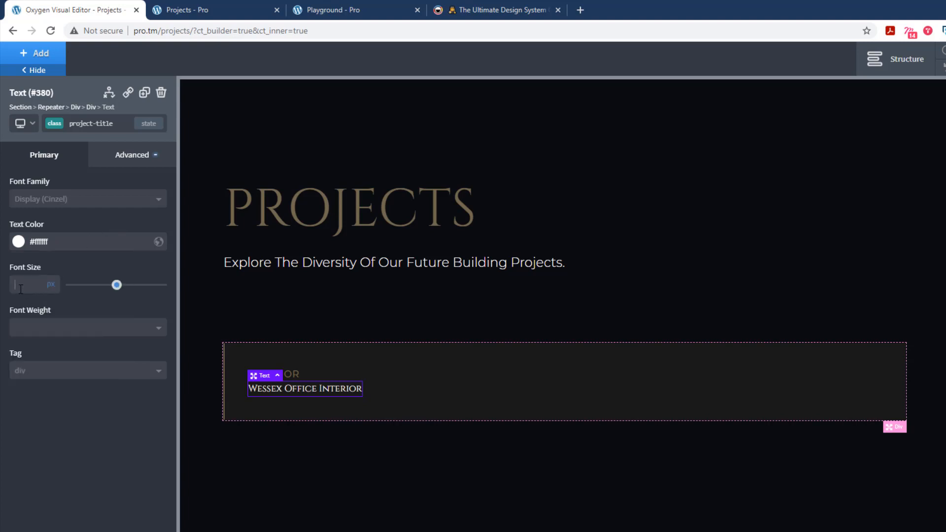
left_click(20, 289)
type("32")
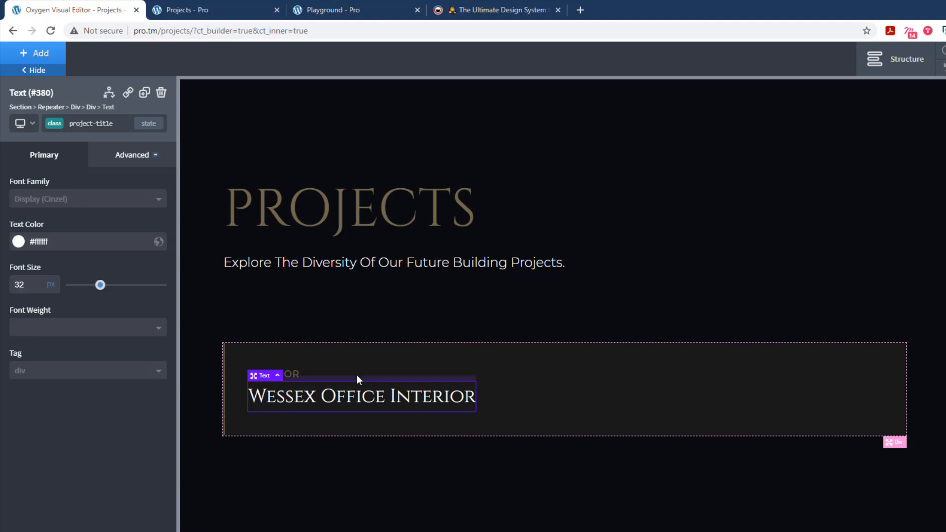
Step: Give the project-title class a top margin of 15 px
left_click(131, 156)
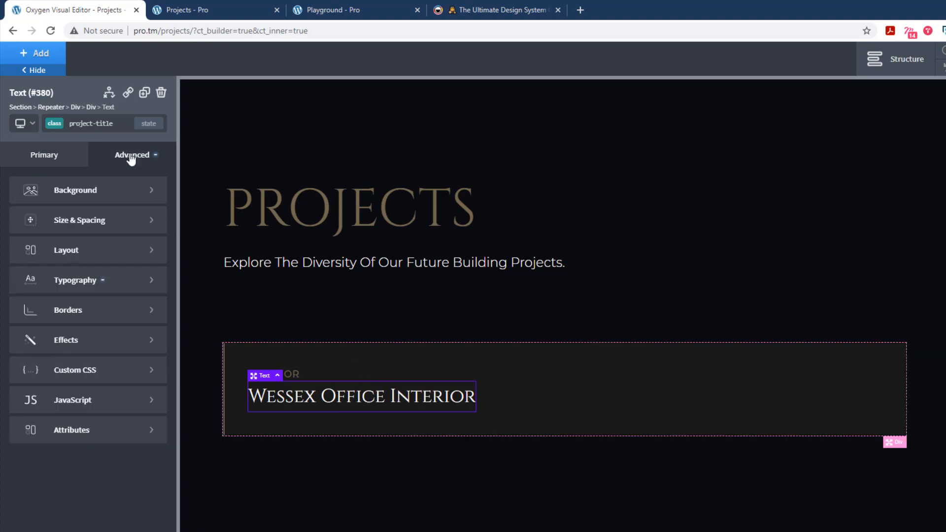
left_click(73, 226)
left_click(123, 225)
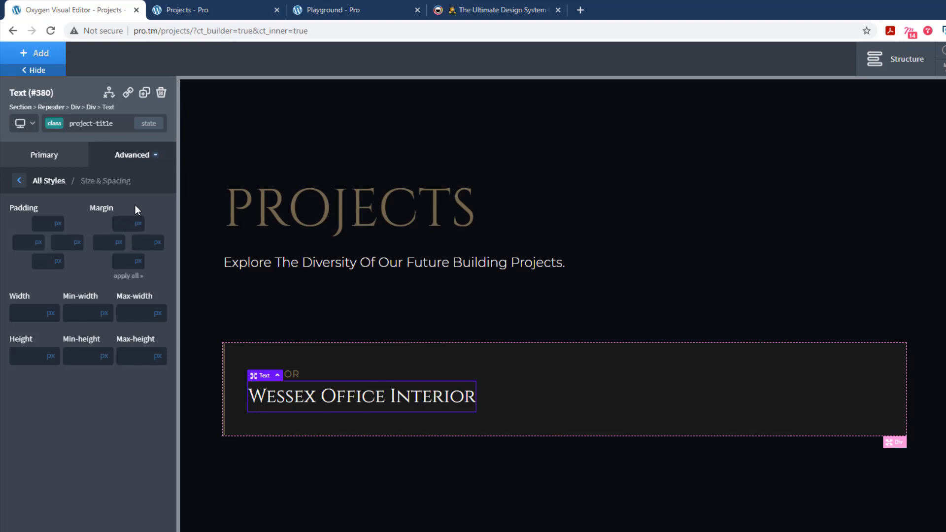
type("15")
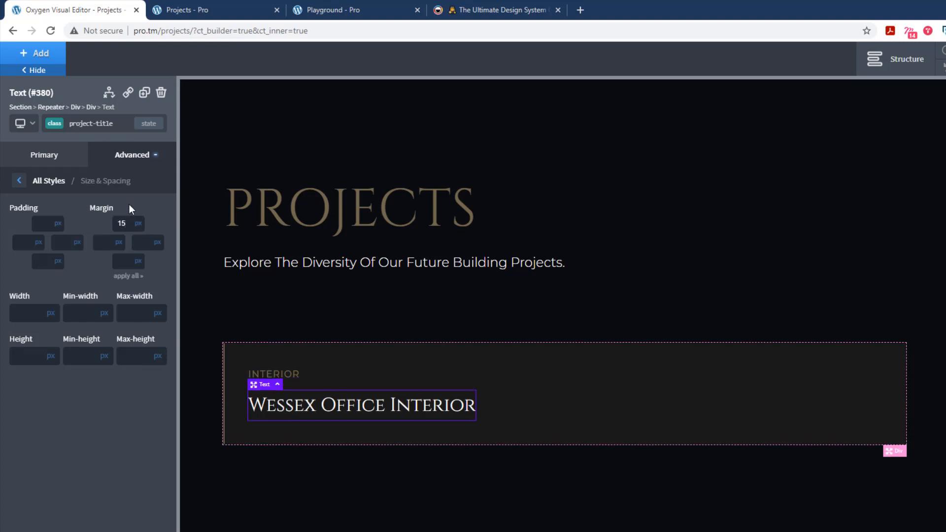
left_click(20, 181)
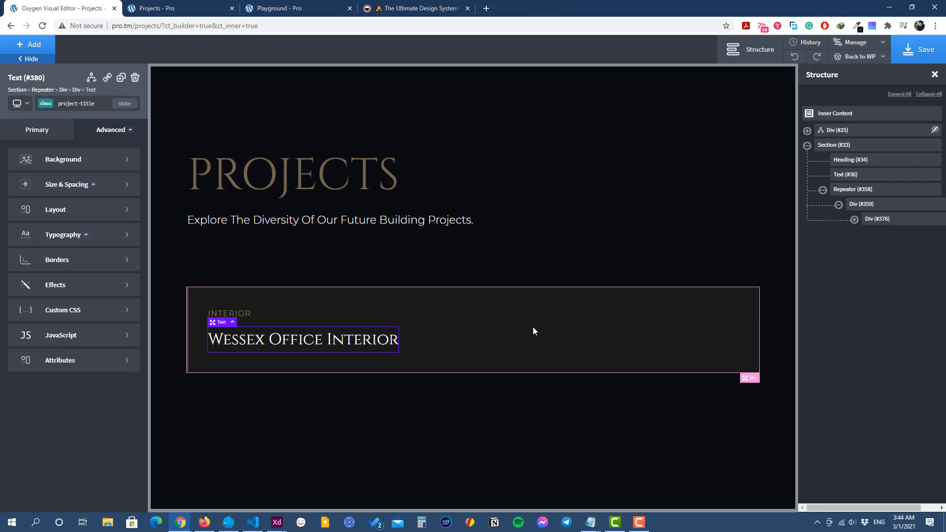
Step: Compare the project card with the Adobe XD preview and add a new div inside the project-item div
left_click(278, 524)
left_click(365, 482)
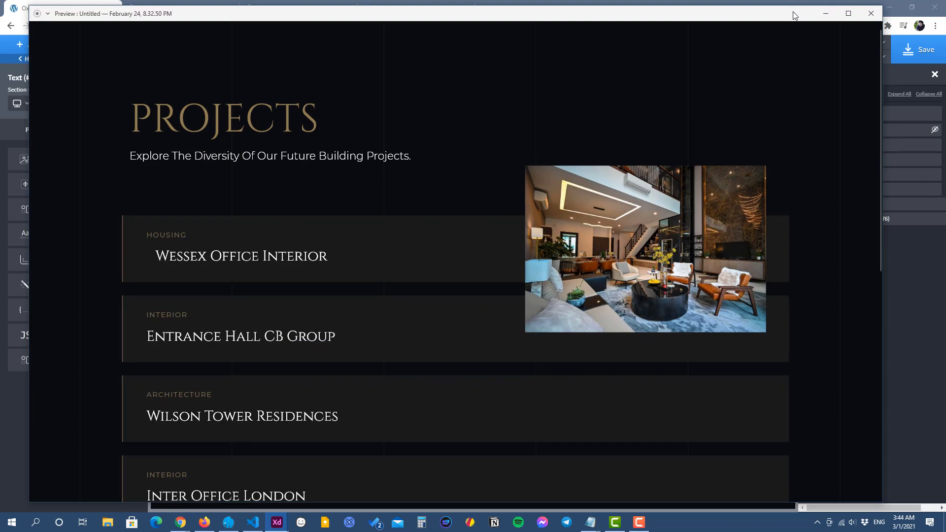
left_click(825, 13)
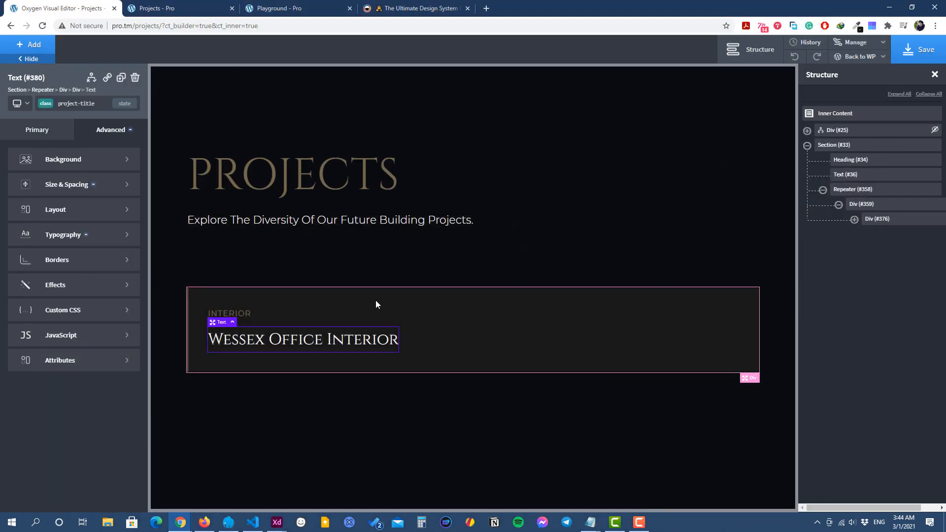
left_click(489, 318)
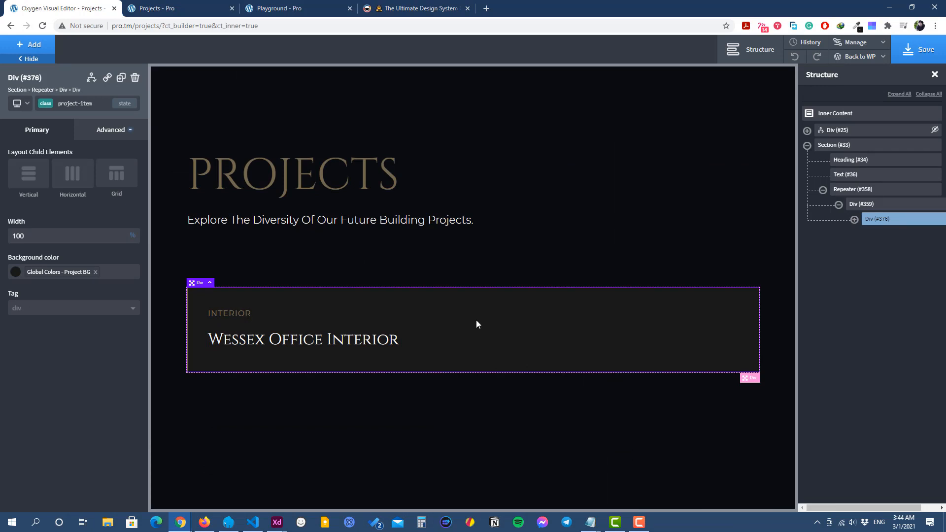
left_click(30, 46)
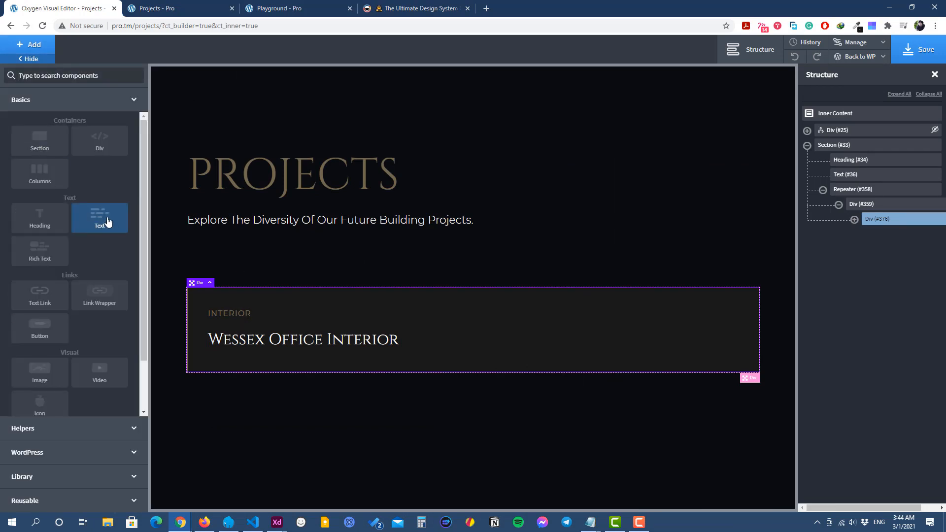
left_click(96, 145)
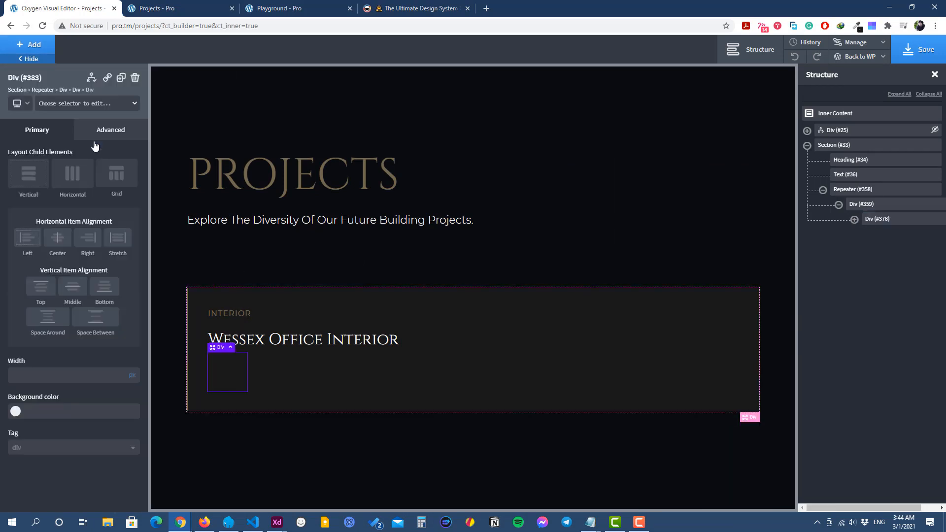
Step: Add a class named project-image to the new div and set its width to 40%
left_click(53, 104)
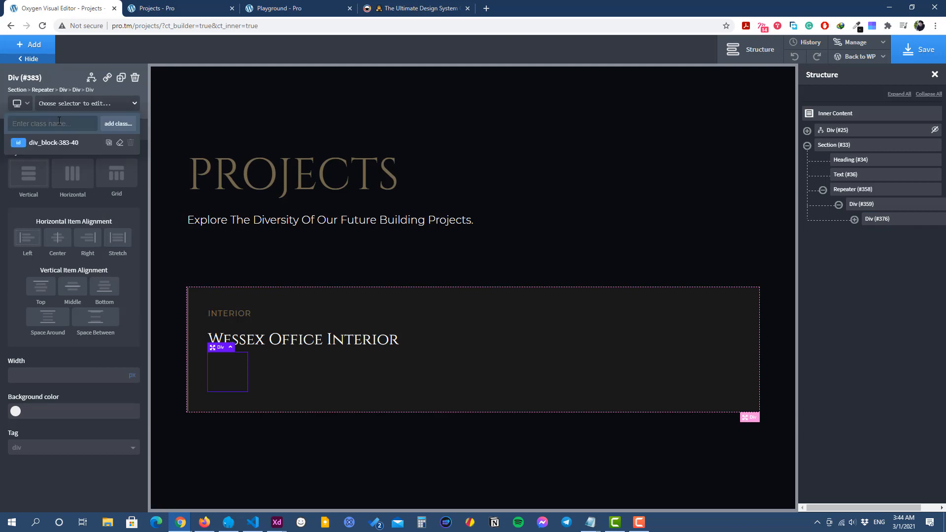
type("projec")
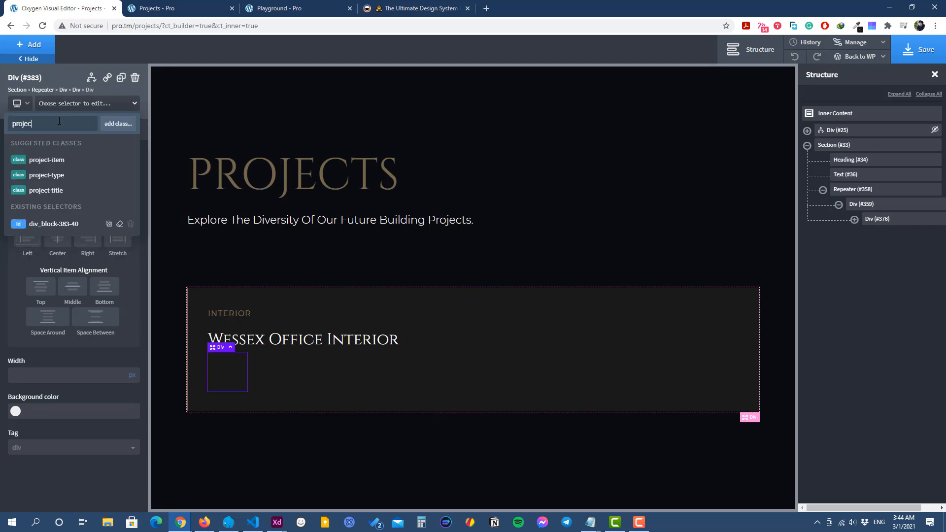
type("t-image")
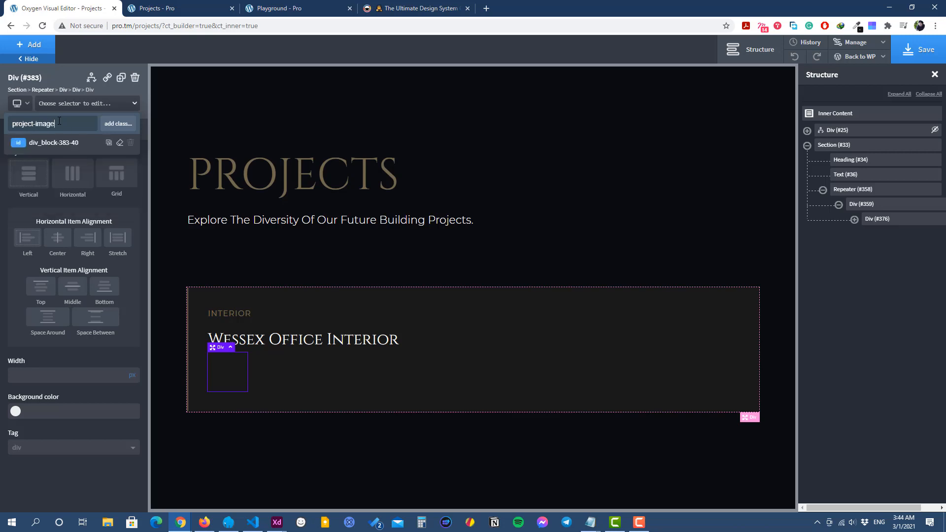
left_click(113, 123)
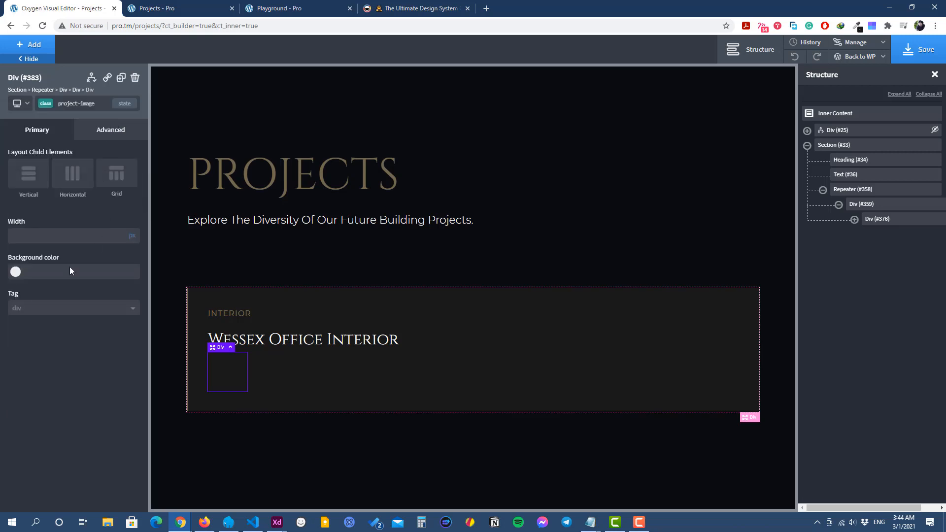
left_click(42, 241)
type("40")
left_click(136, 237)
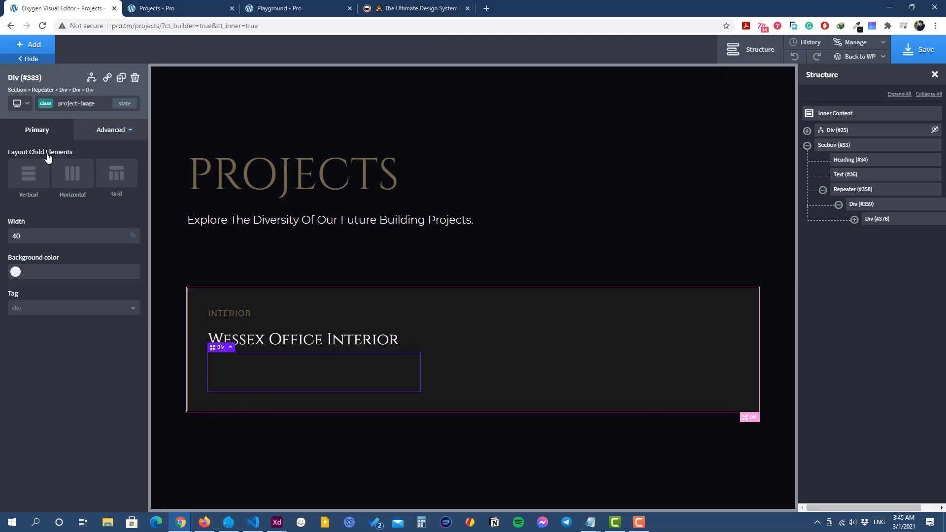
Step: Add an image inside the project-image div and use the dynamic featured image as its source, with default options
left_click(45, 46)
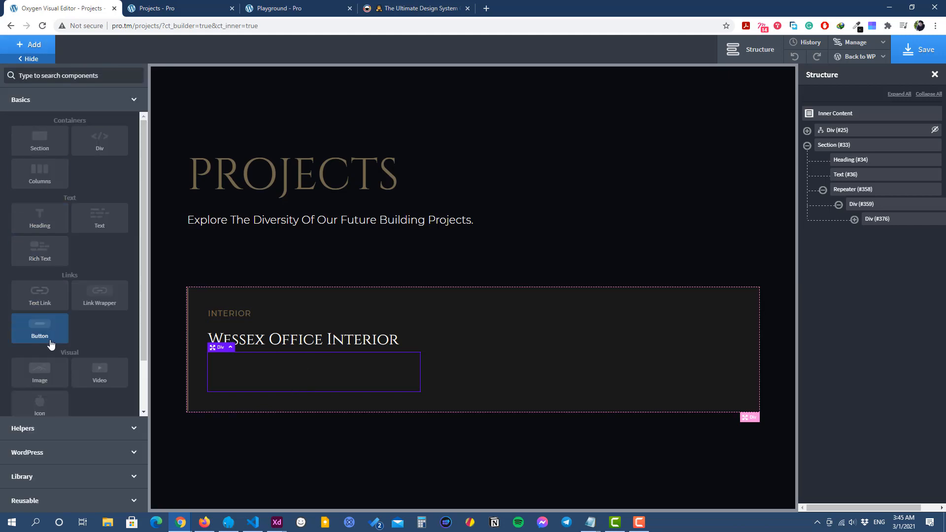
left_click(44, 383)
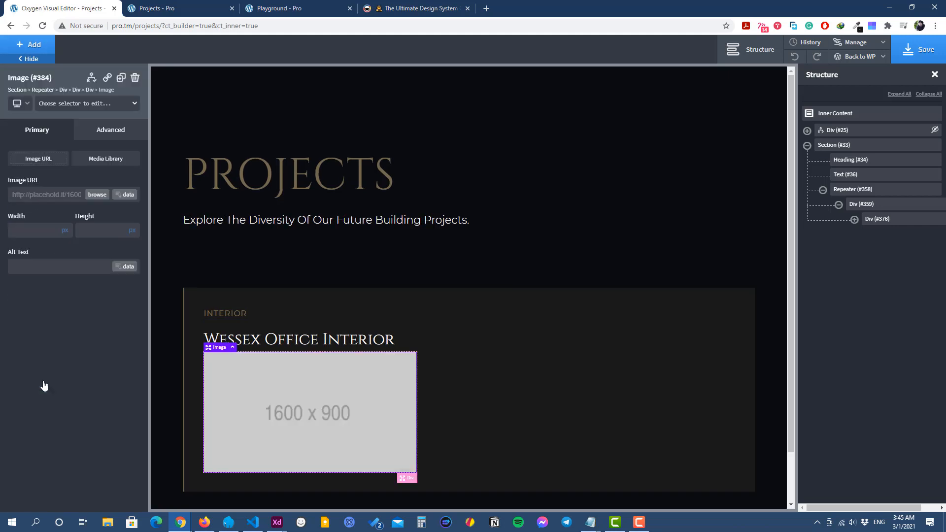
left_click(123, 195)
left_click(212, 163)
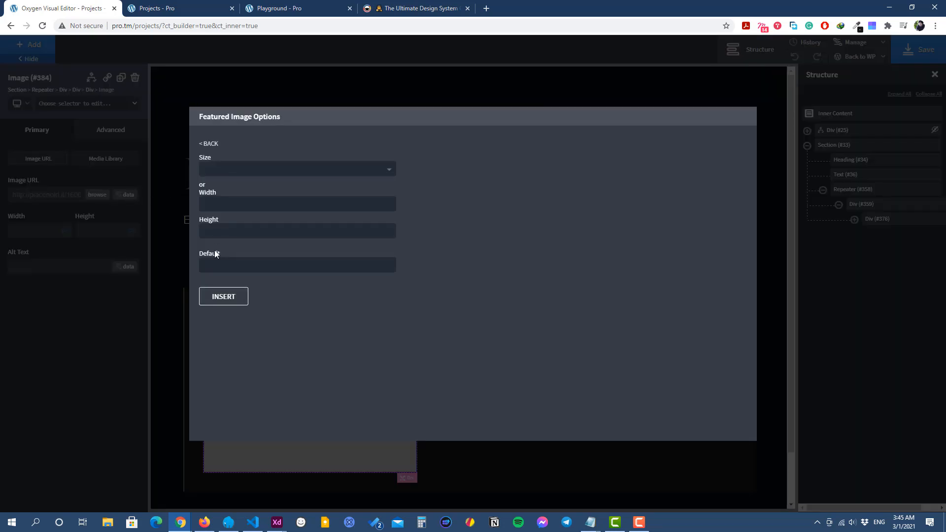
left_click(223, 297)
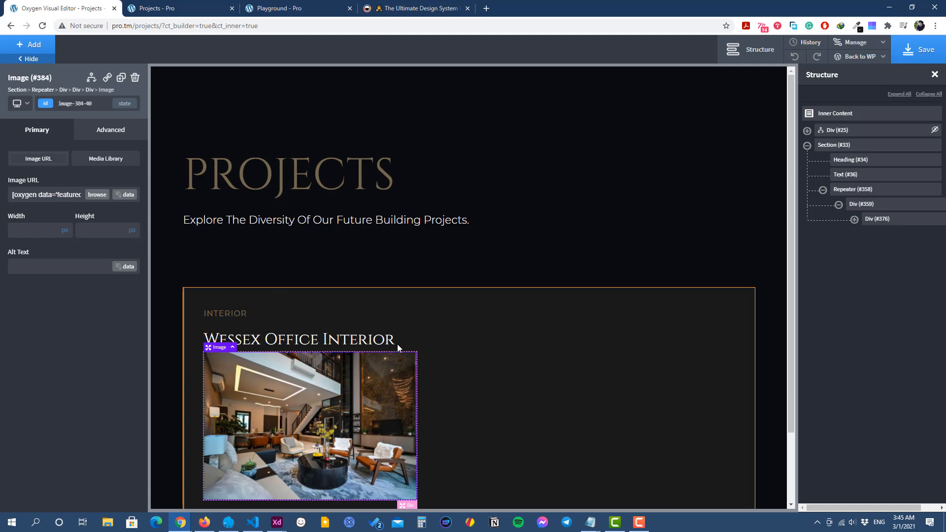
scroll(367, 339, "down", 2)
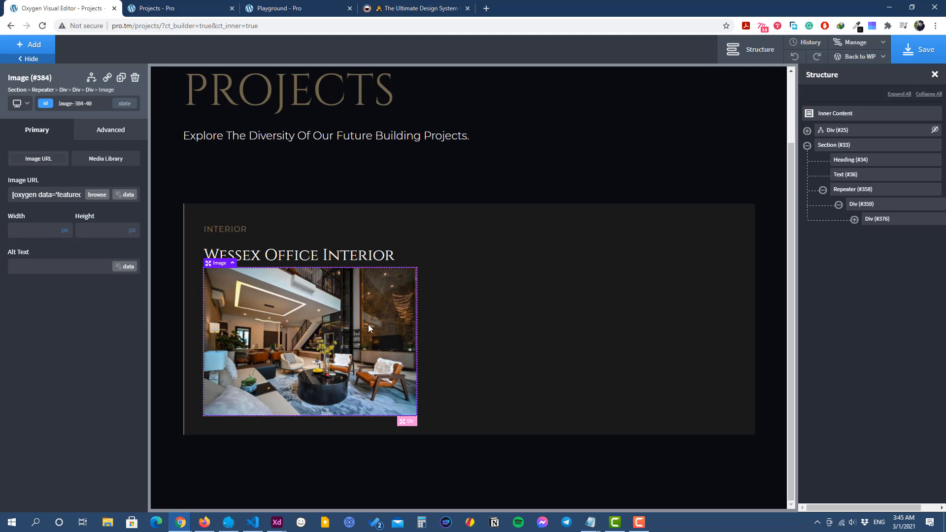
scroll(353, 317, "up", 1)
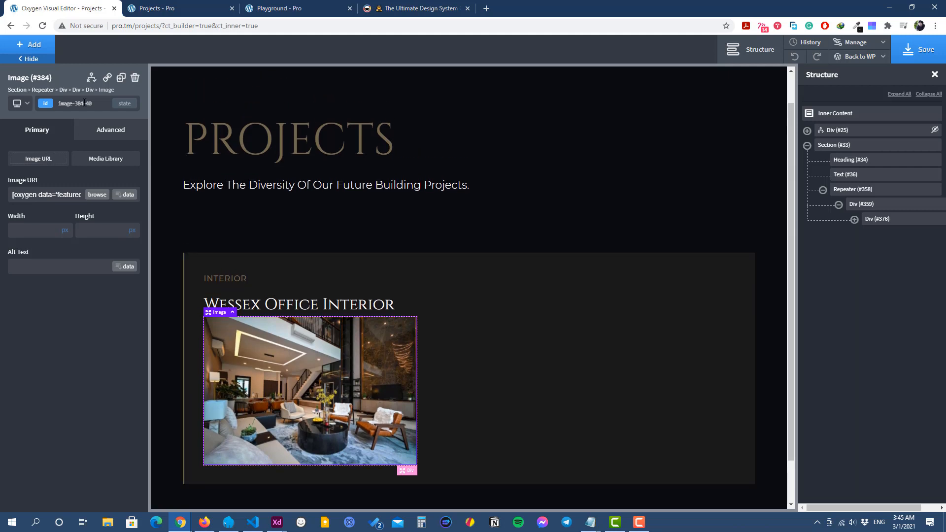
Step: Set the project-image class on the image's parent div to absolute position with a right offset of 50 px
left_click(91, 77)
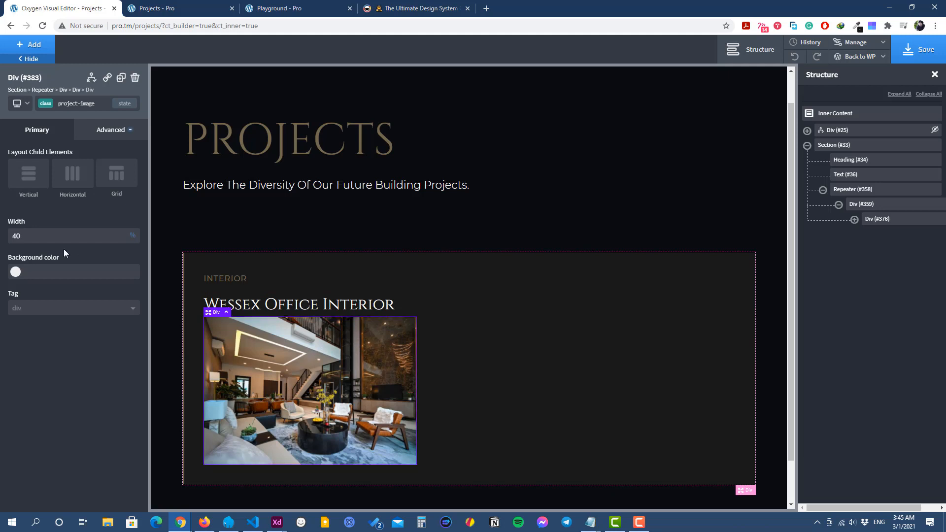
left_click(107, 132)
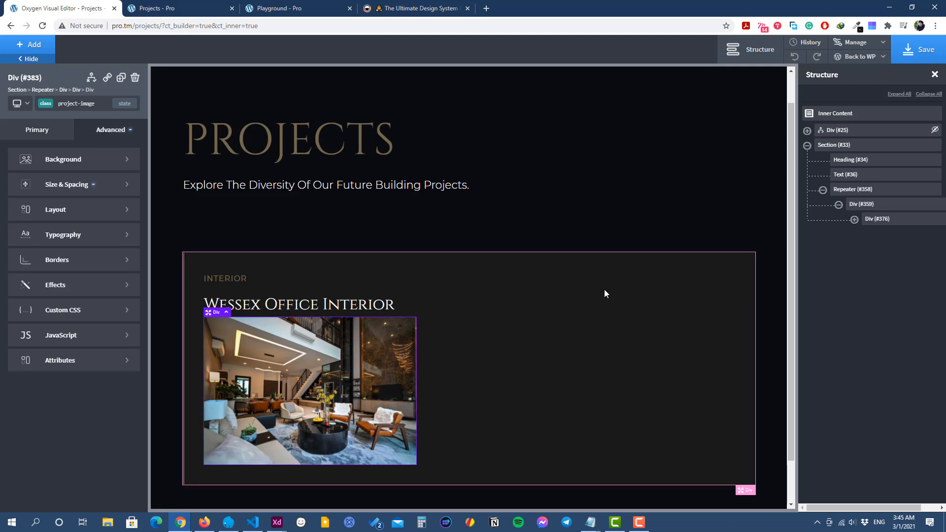
left_click(76, 213)
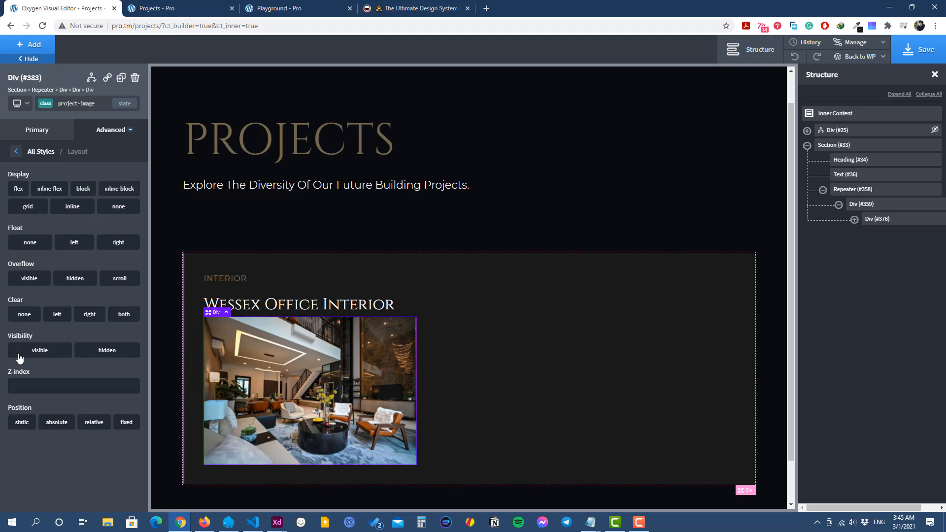
left_click(56, 423)
scroll(61, 434, "down", 1)
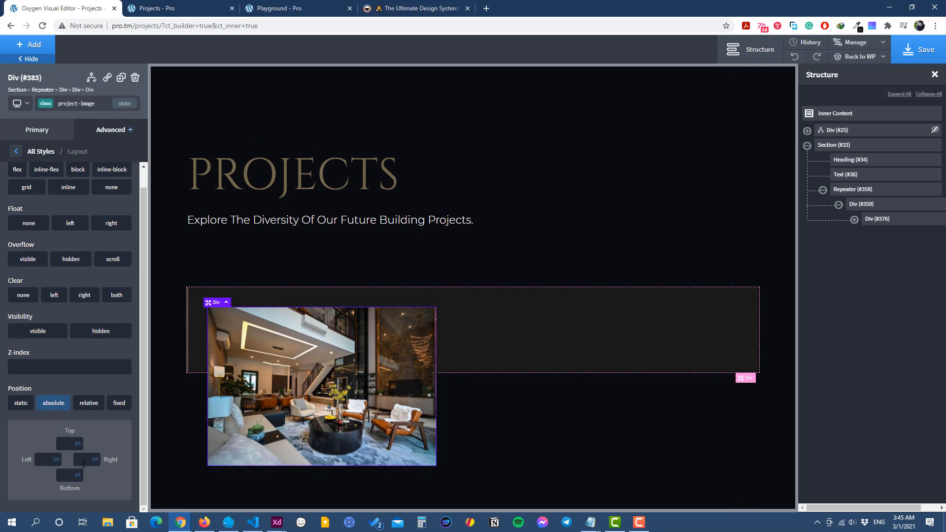
type("50")
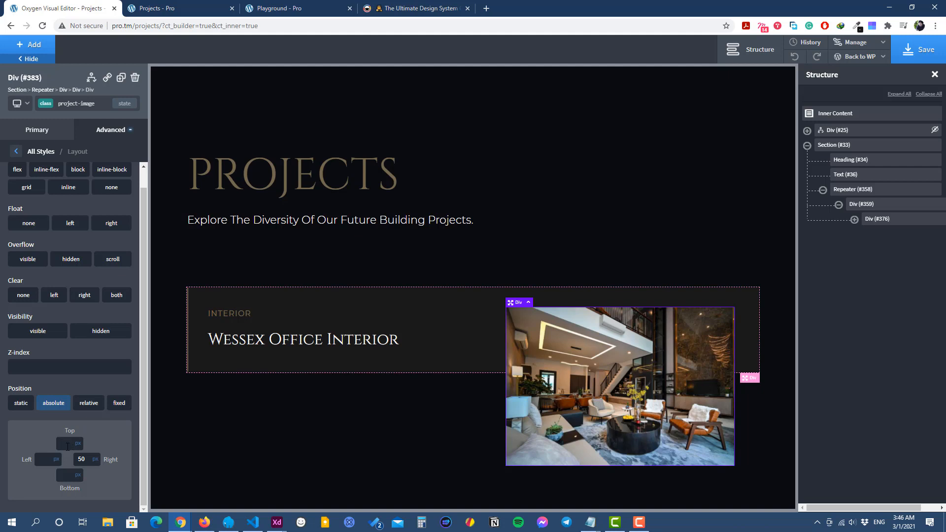
Step: Set the project-image class's top offset to 50%
left_click(67, 445)
left_click(78, 443)
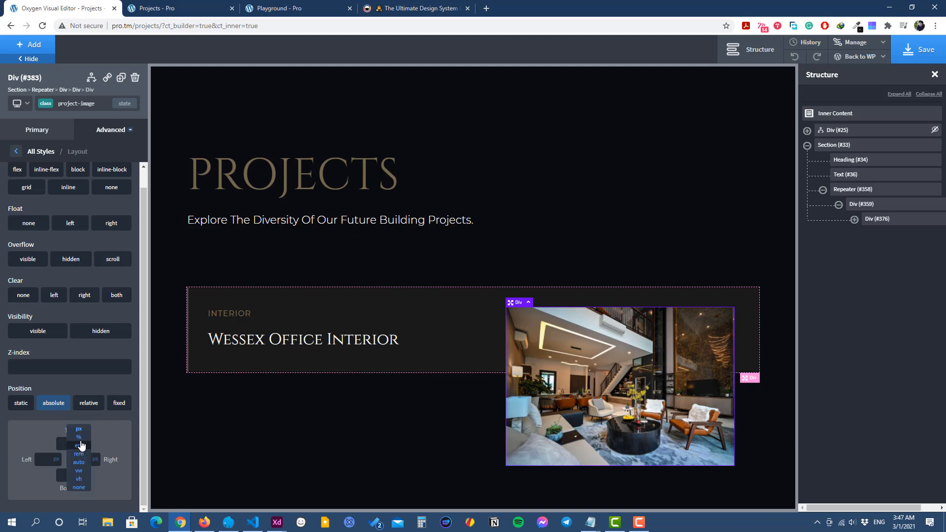
left_click(81, 437)
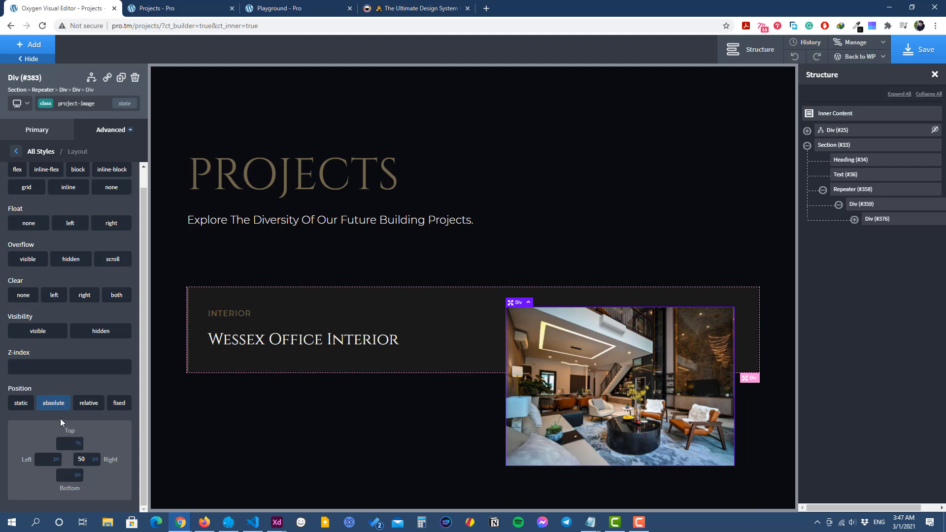
type("50")
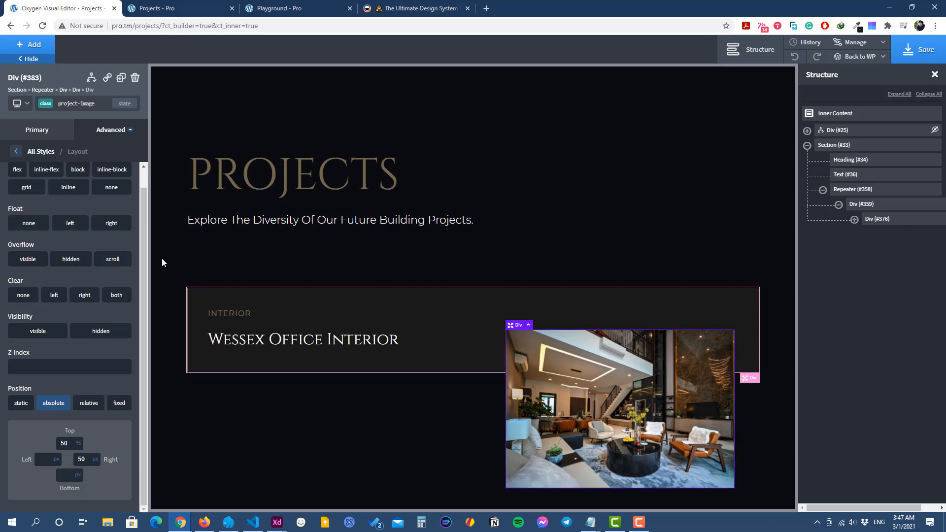
Step: Add a translate transform to the project-image class with a Translate Y of -50%
left_click(16, 151)
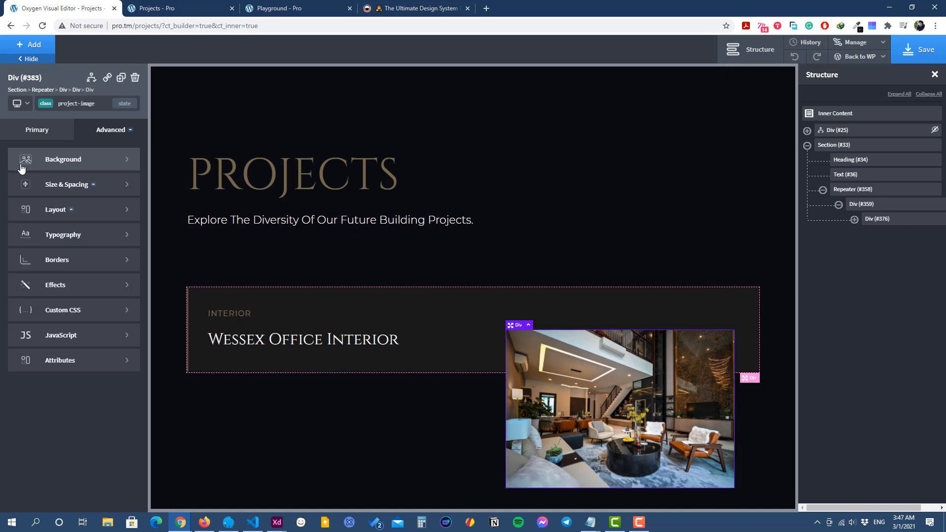
left_click(66, 287)
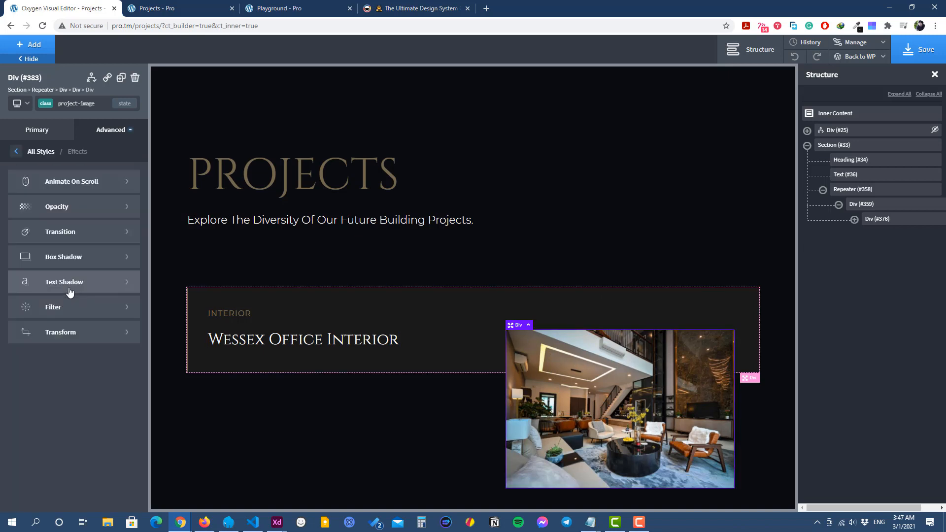
left_click(65, 333)
left_click(34, 179)
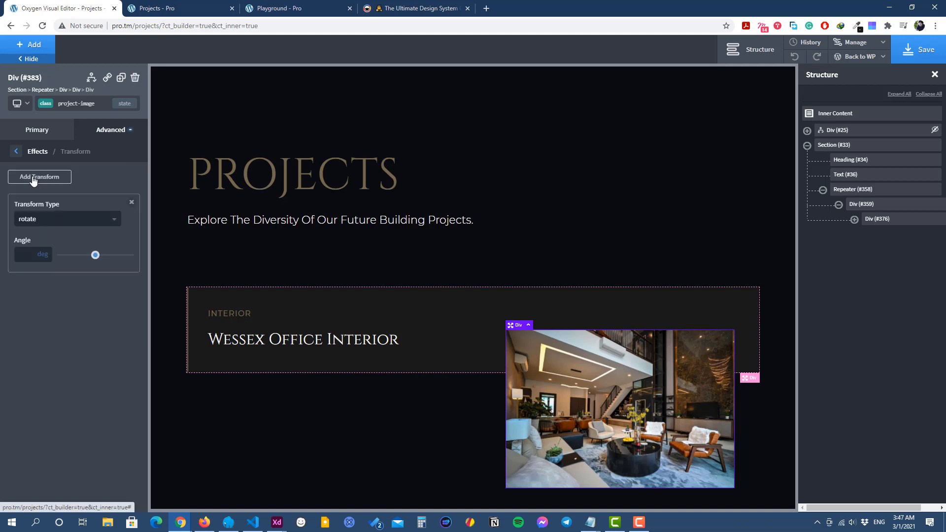
left_click(30, 220)
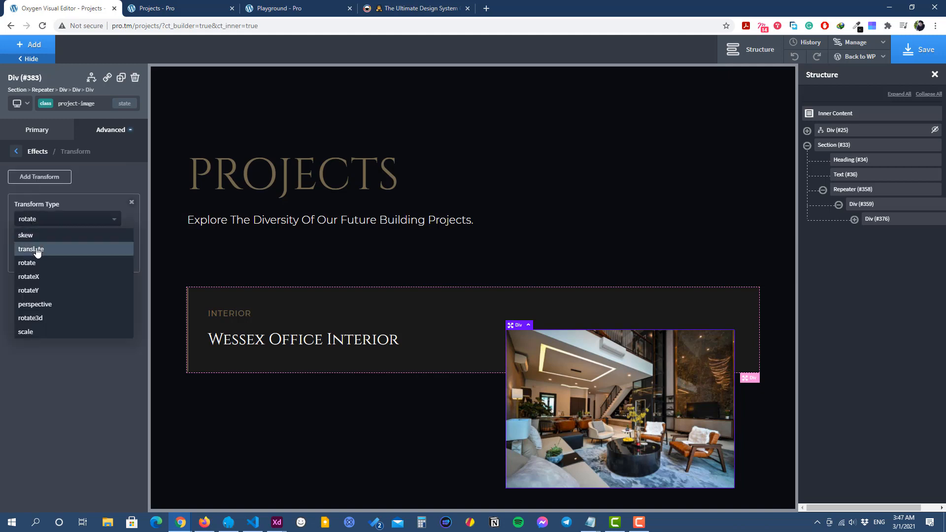
left_click(36, 249)
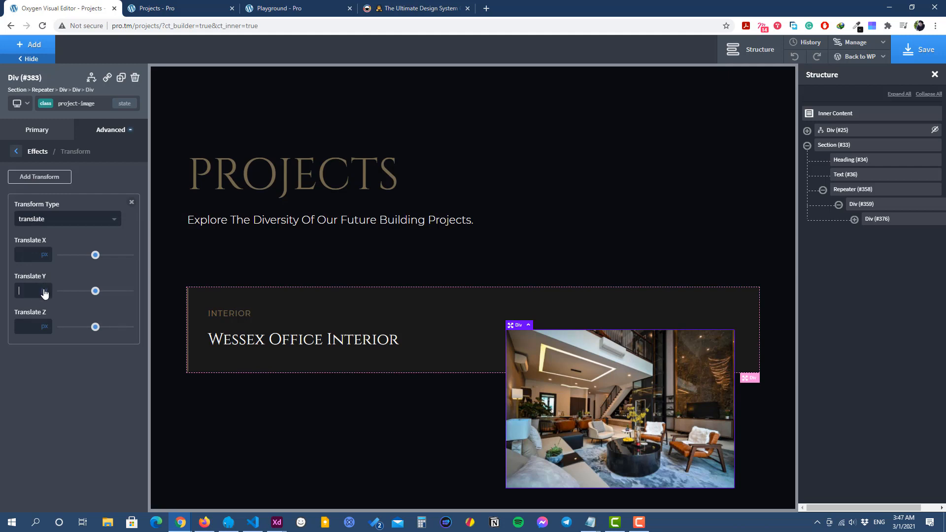
left_click(45, 290)
left_click(40, 294)
left_click(32, 289)
type("-50")
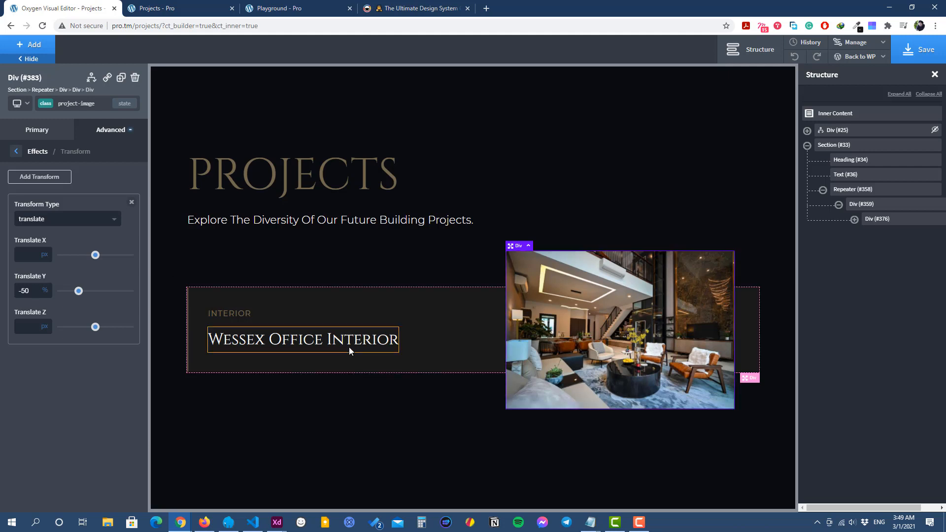
Step: Set the opacity of the project-image class on the image's parent div to 0
left_click(644, 291)
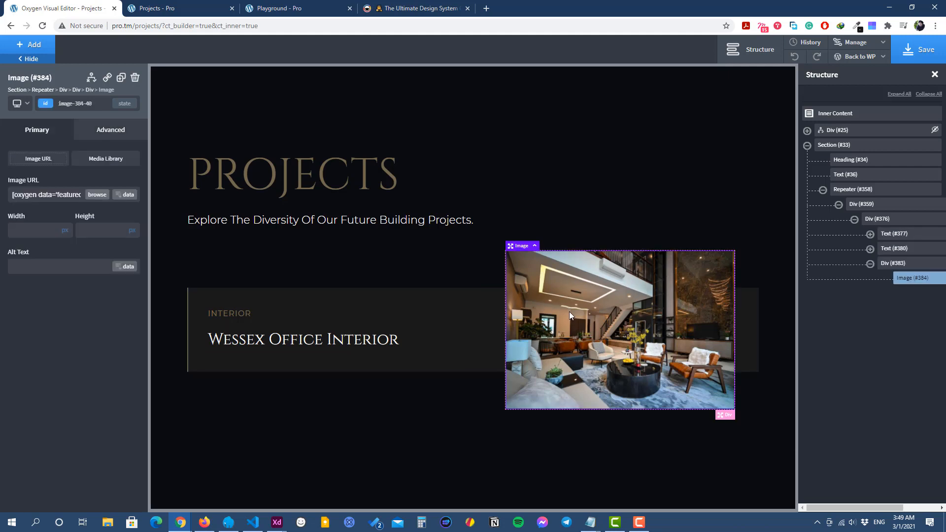
left_click(89, 91)
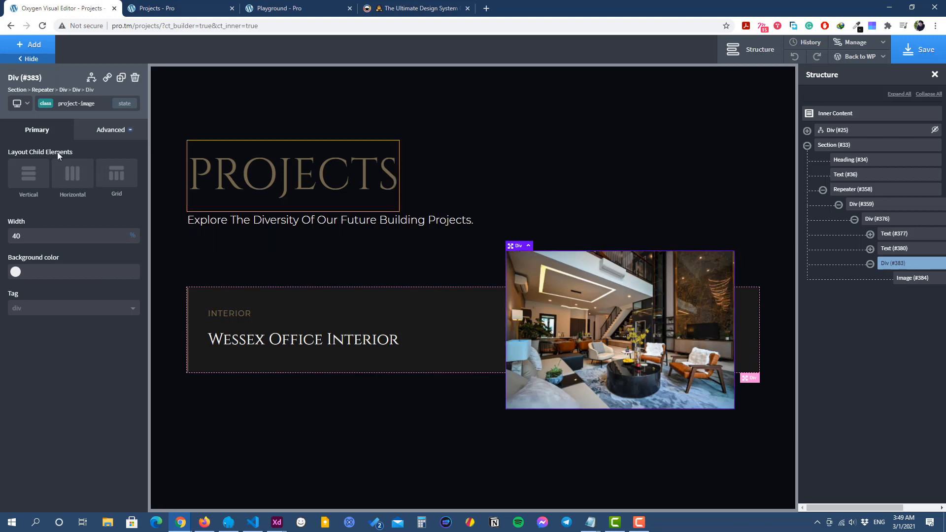
left_click(103, 131)
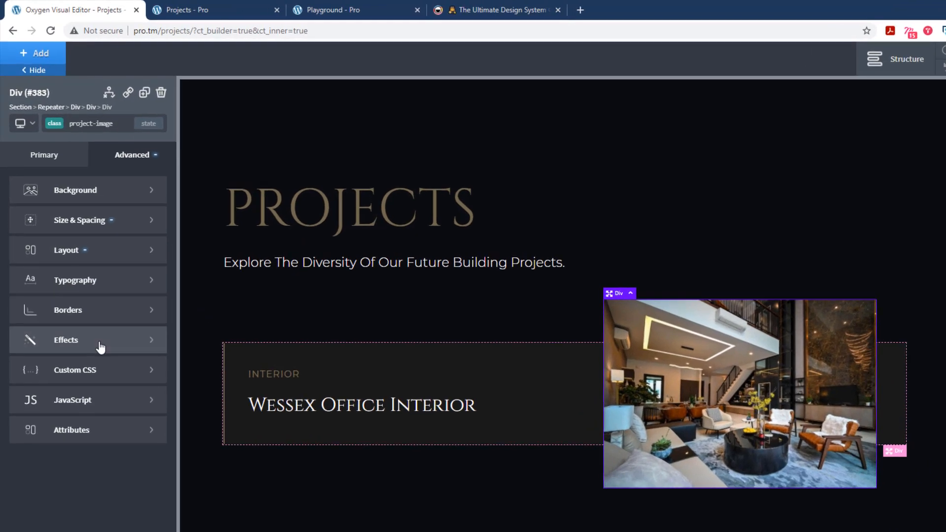
left_click(99, 346)
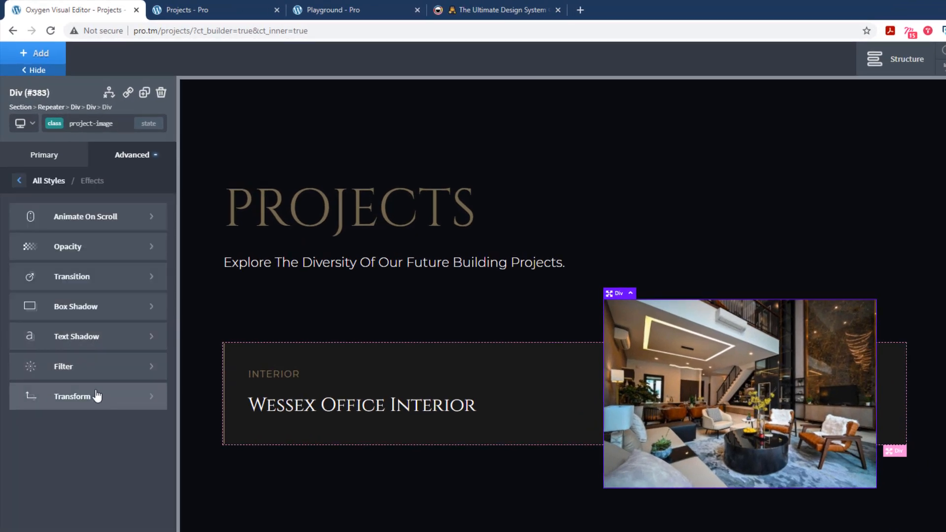
left_click(82, 250)
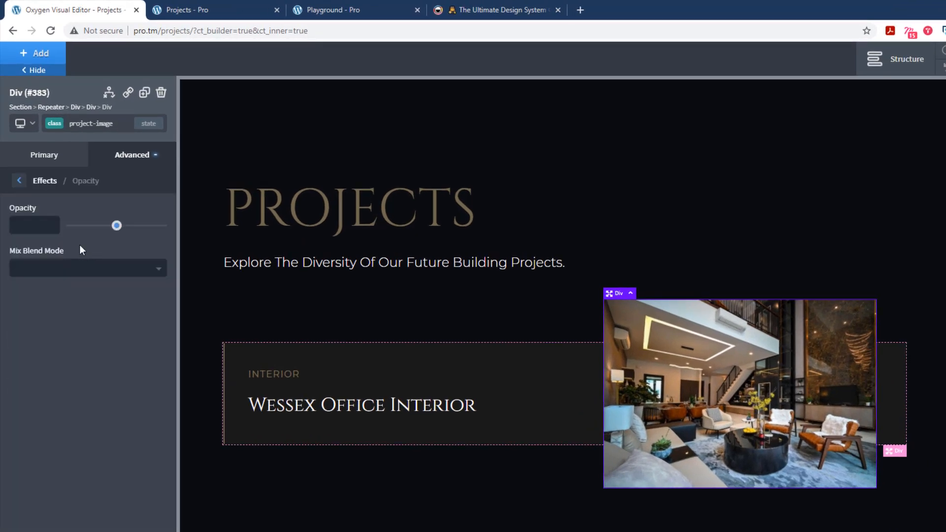
left_click_drag(115, 227, 47, 229)
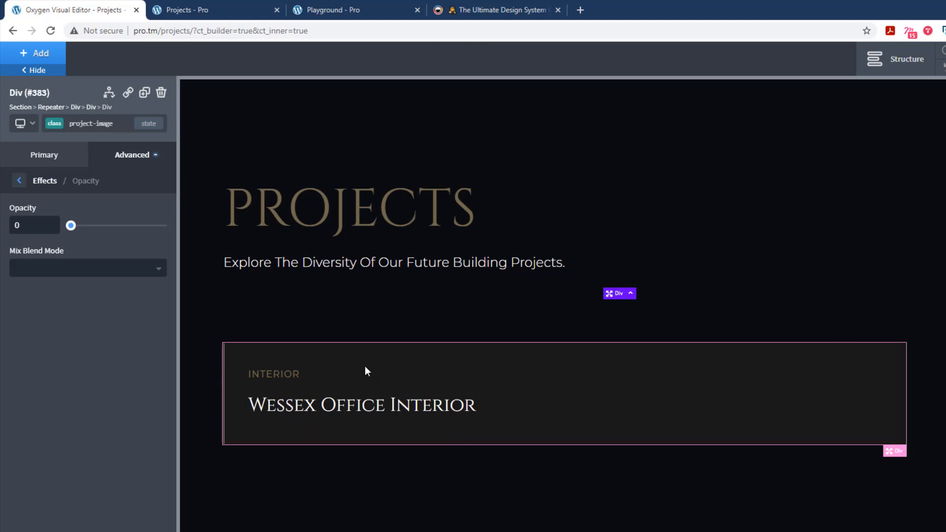
Step: Add a custom state named "hover .project-image" to the project-item class on the card div
left_click(378, 361)
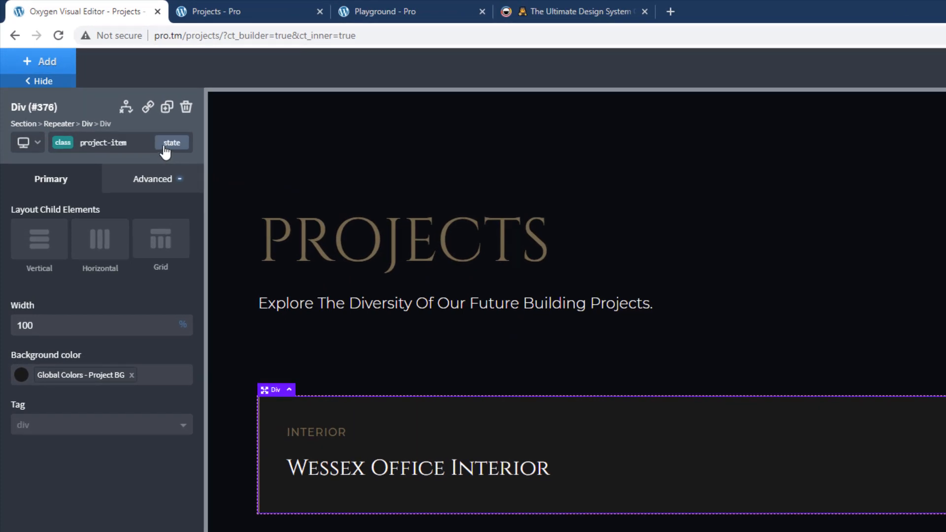
left_click(121, 106)
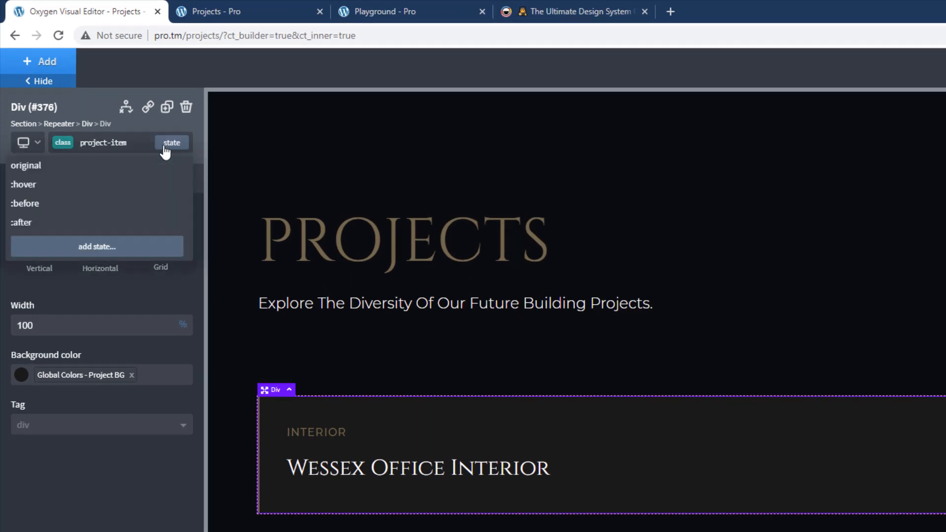
left_click(109, 252)
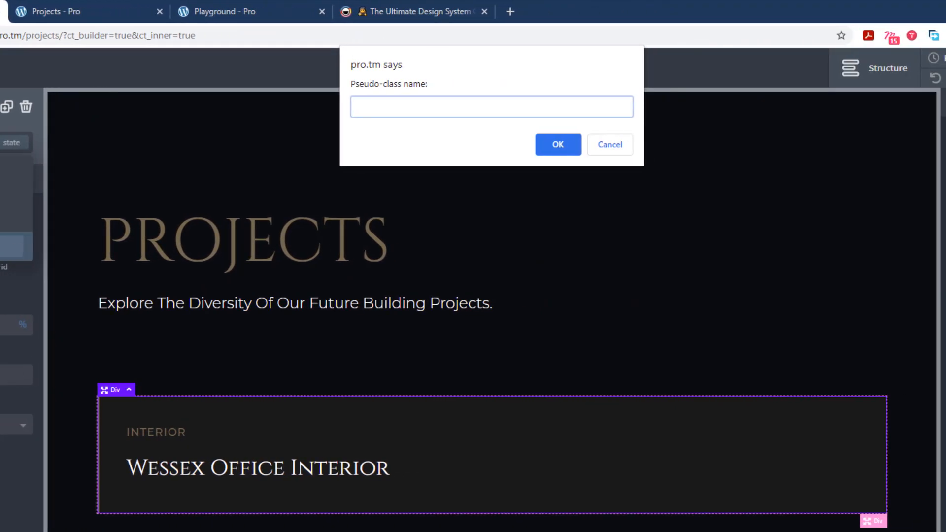
type("hover")
type(".proj")
type("ect-item")
key("BackSpace")
key("BackSpace")
key("BackSpace")
type("mage")
left_click_drag(378, 106, 354, 106)
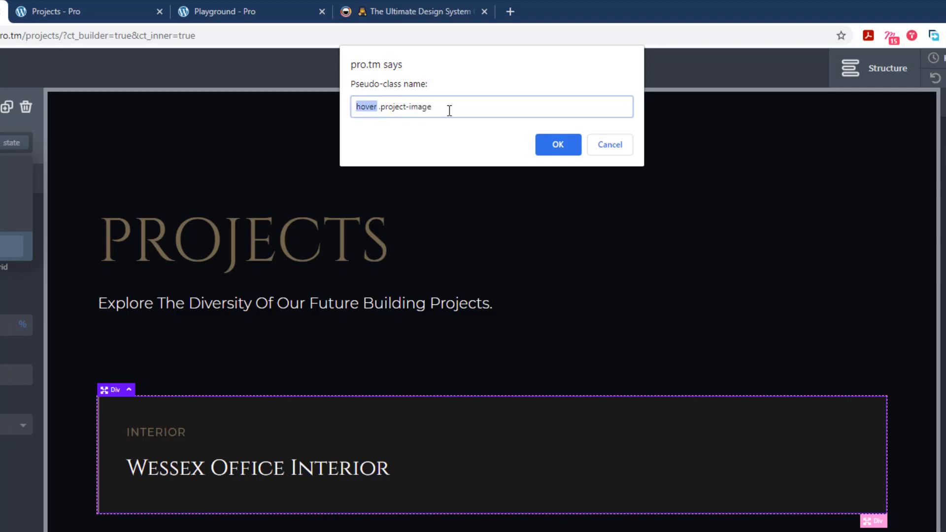
left_click_drag(444, 109, 380, 111)
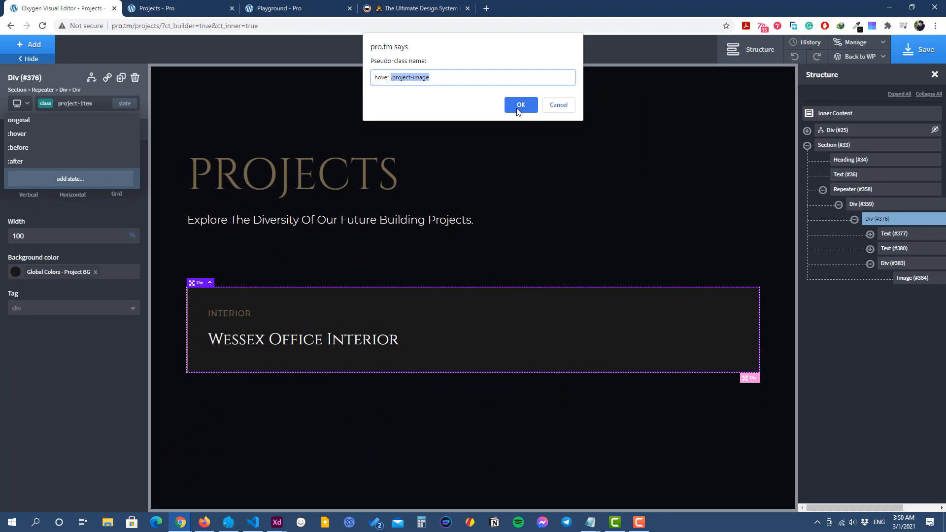
left_click(520, 105)
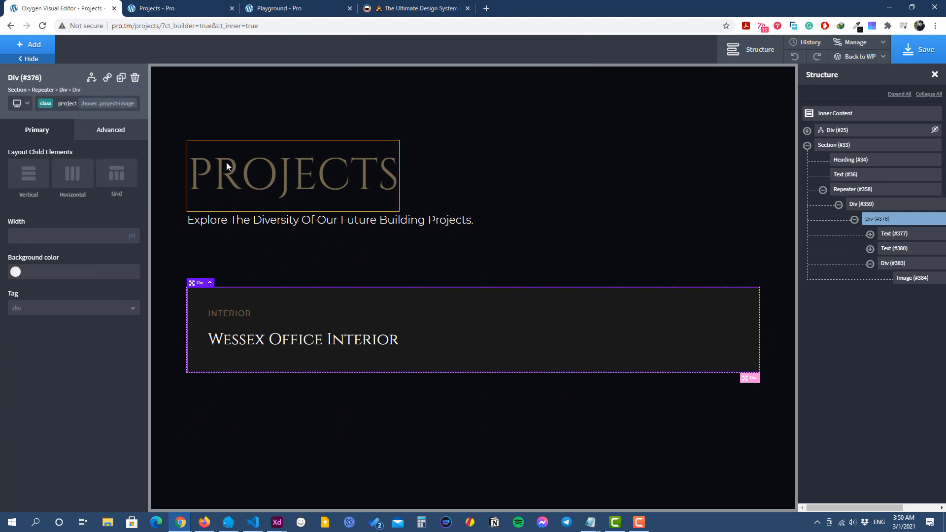
Step: Set the opacity to 1 for project-item's "hover .project-image" state and preview the card's hover effect
left_click(102, 137)
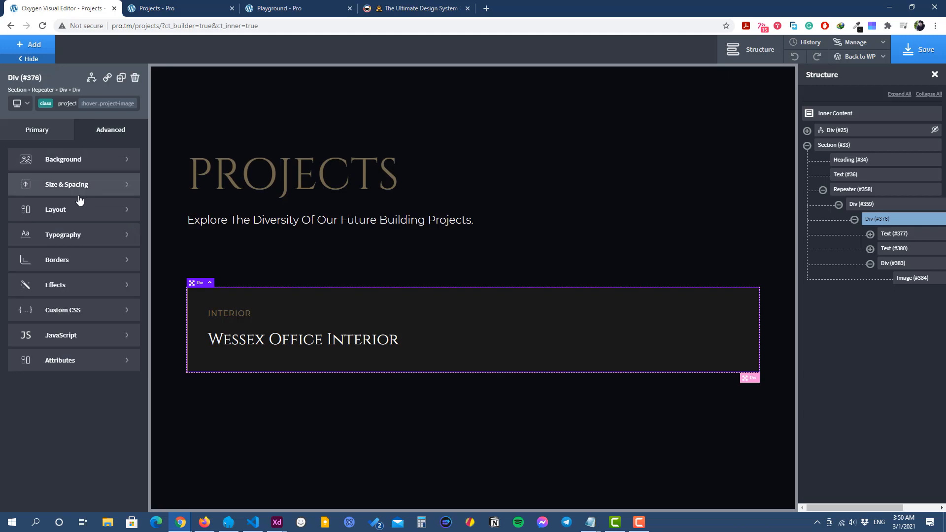
left_click(75, 285)
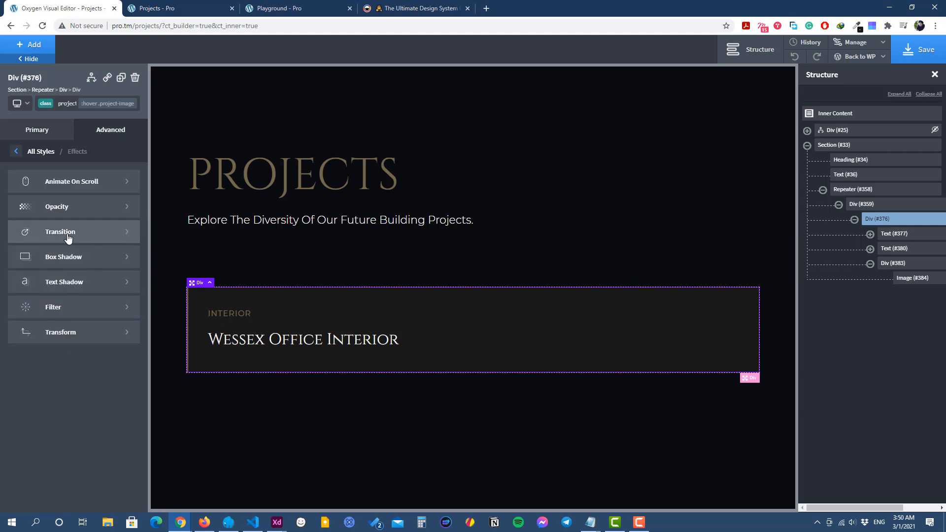
left_click(67, 212)
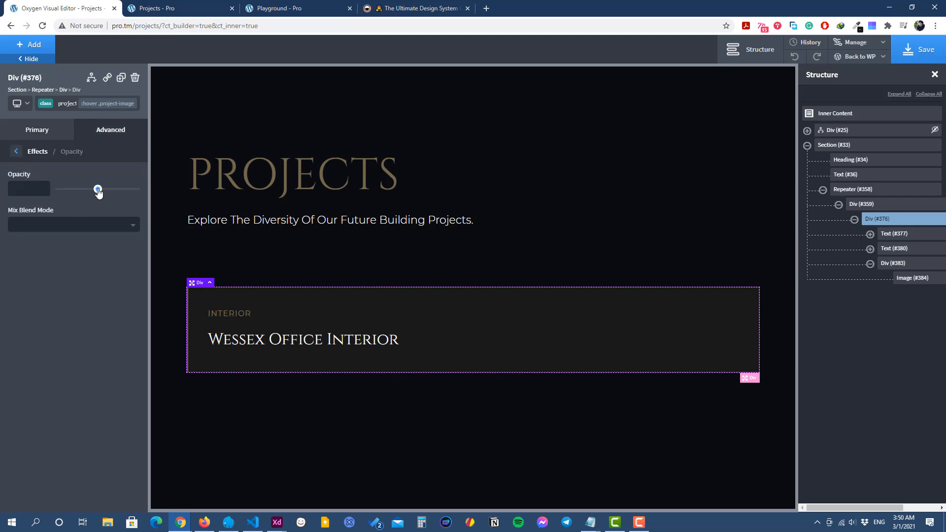
left_click_drag(98, 189, 145, 197)
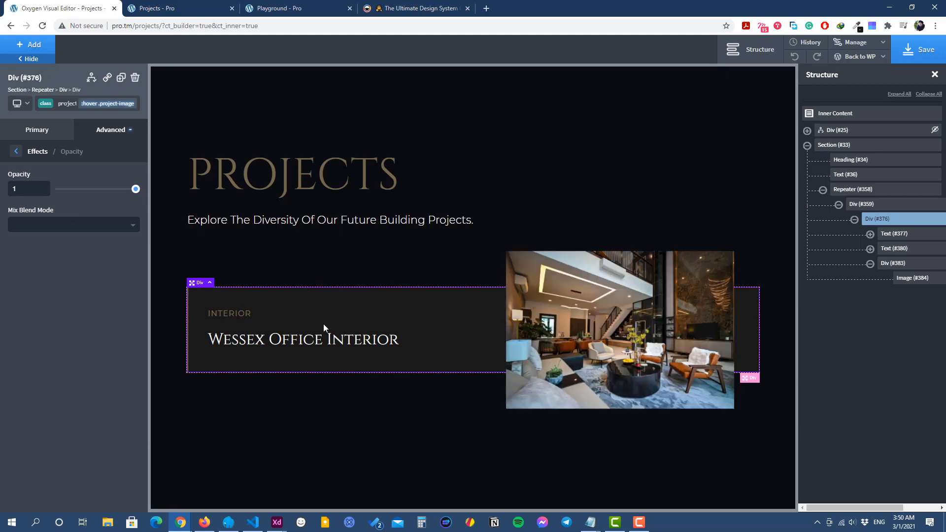
mouse_move(338, 314)
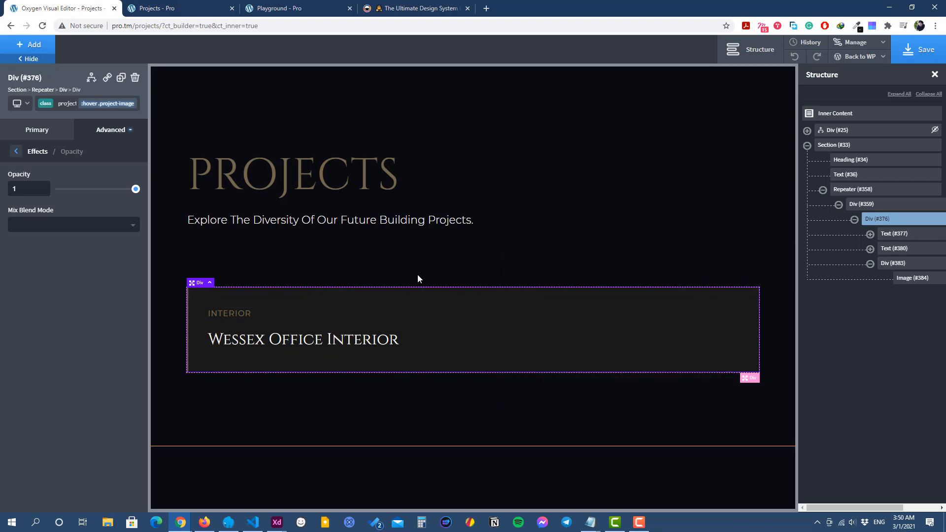
mouse_move(439, 327)
mouse_move(555, 317)
Step: Give the project-image class a 0.4 sec transition with ease-in-out timing on the CSS properties "opacity, transform"
left_click(588, 310)
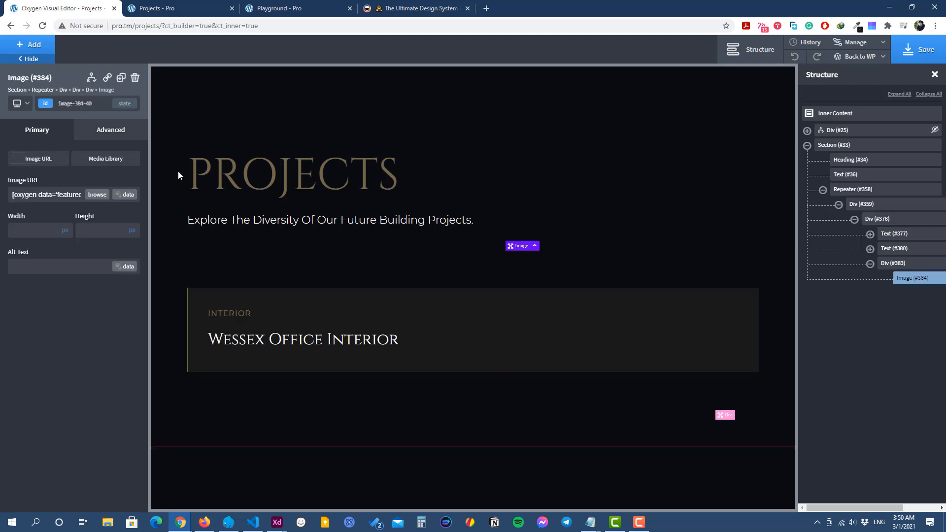
left_click(89, 90)
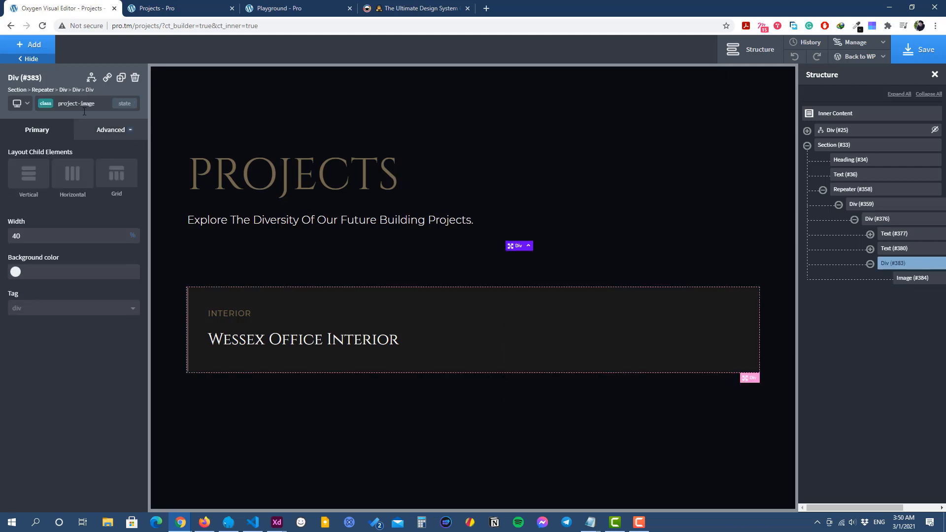
left_click(127, 131)
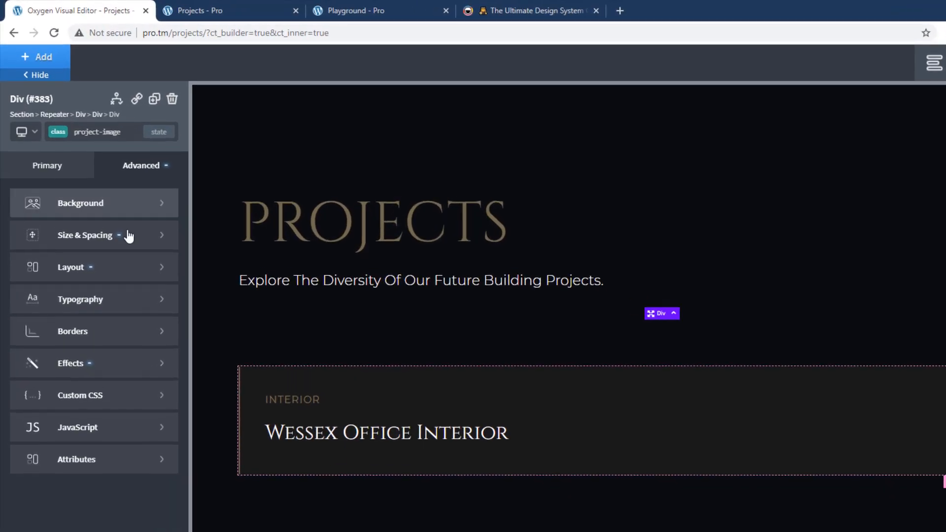
left_click(89, 288)
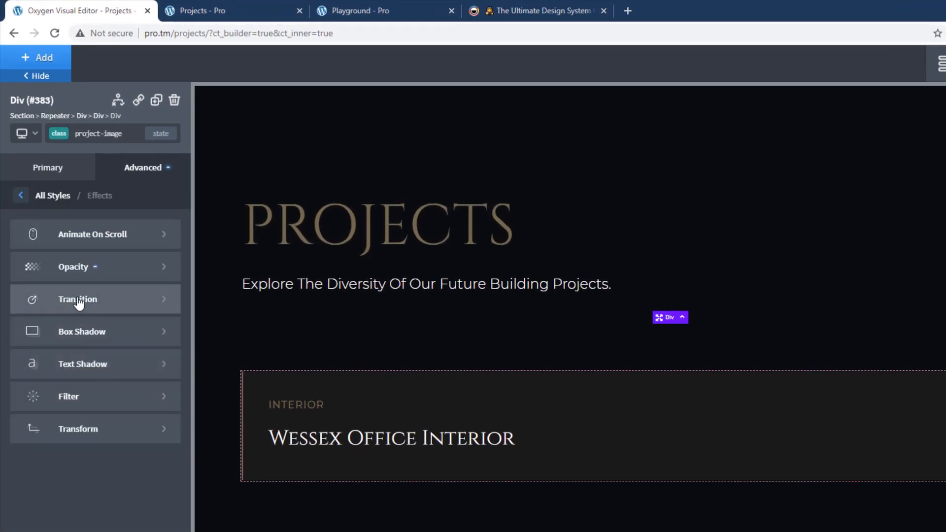
left_click(95, 304)
left_click(26, 239)
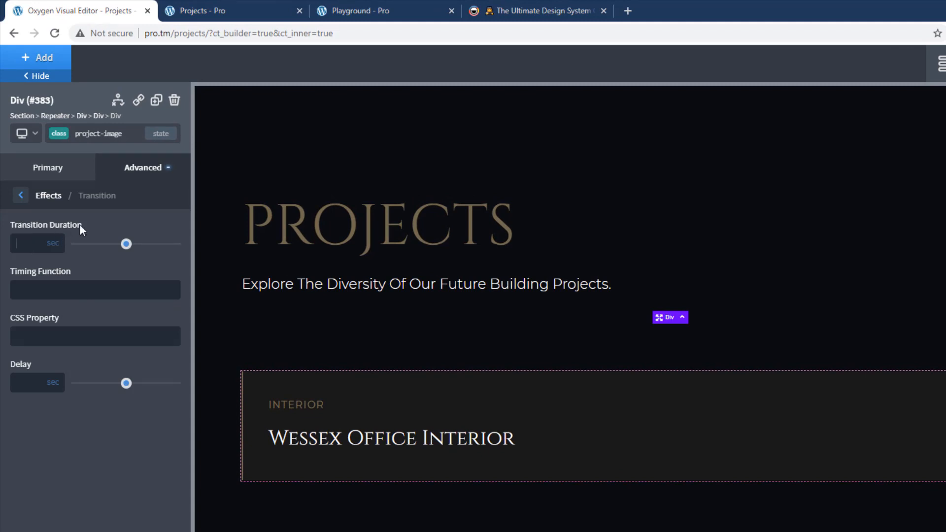
type("0.4")
left_click(51, 286)
type("ease-in-out")
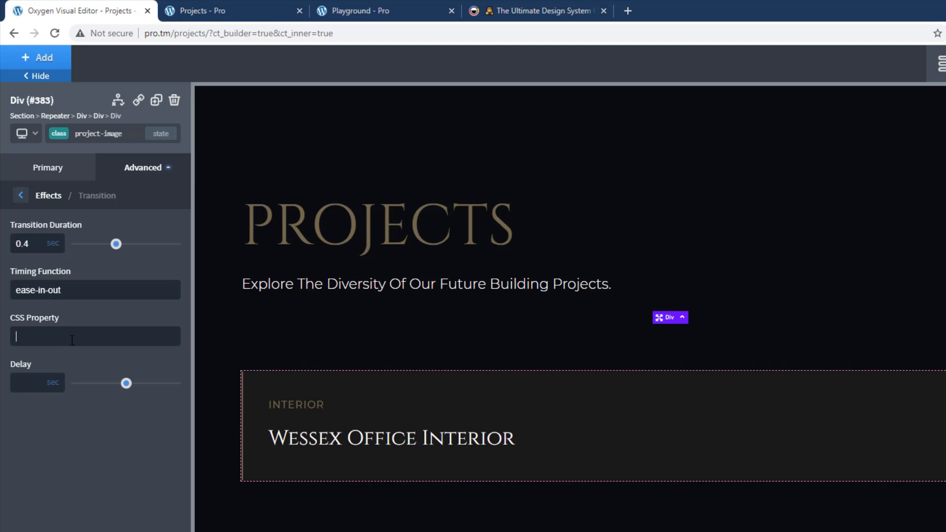
type("opacity, transform")
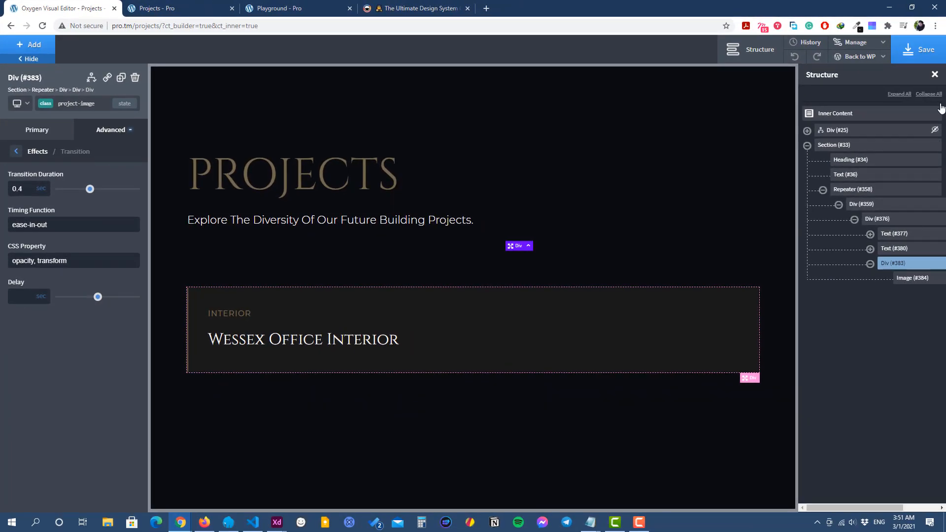
Step: Preview the card's hover transition, save the page, and reload the live Projects page in its browser tab
left_click(918, 49)
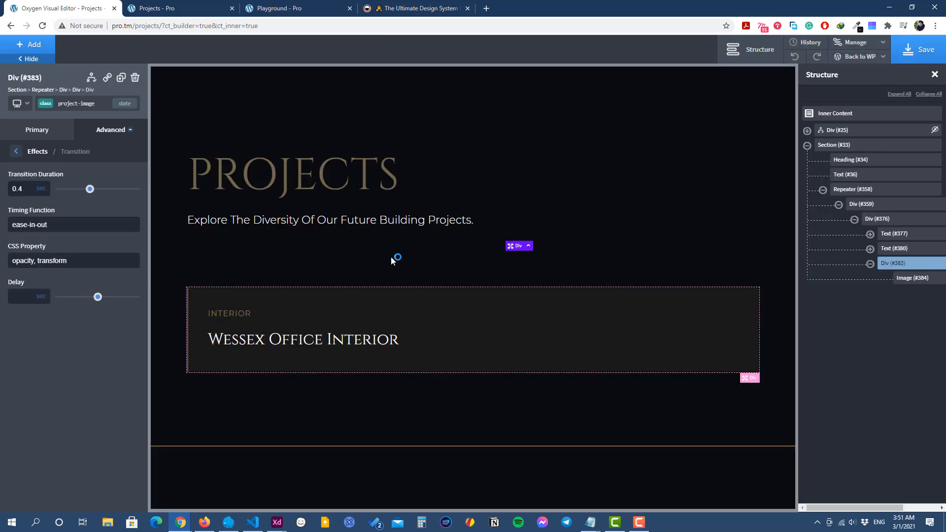
mouse_move(408, 318)
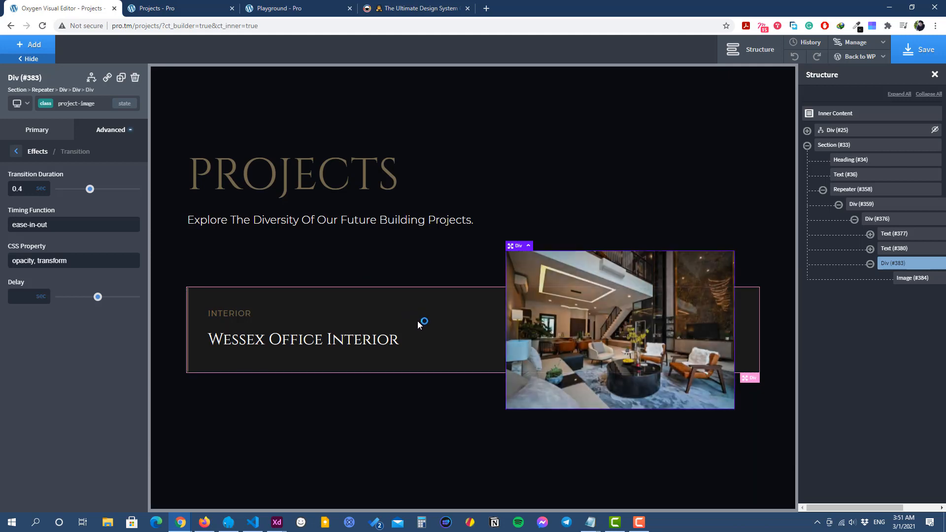
mouse_move(406, 319)
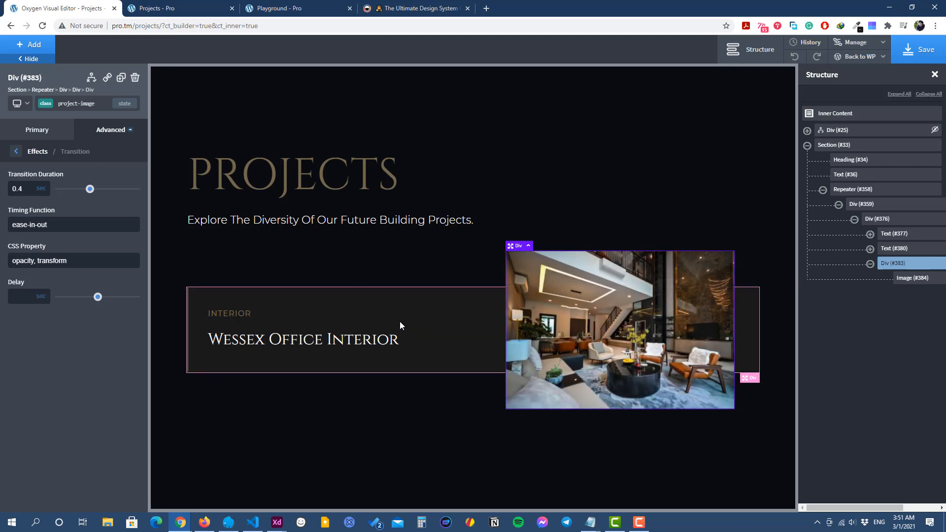
left_click(918, 49)
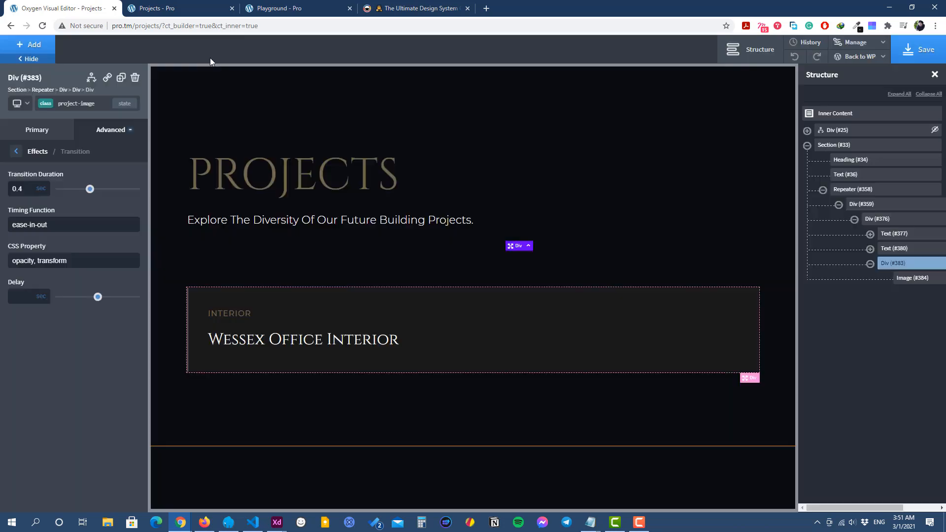
left_click(163, 8)
left_click(43, 26)
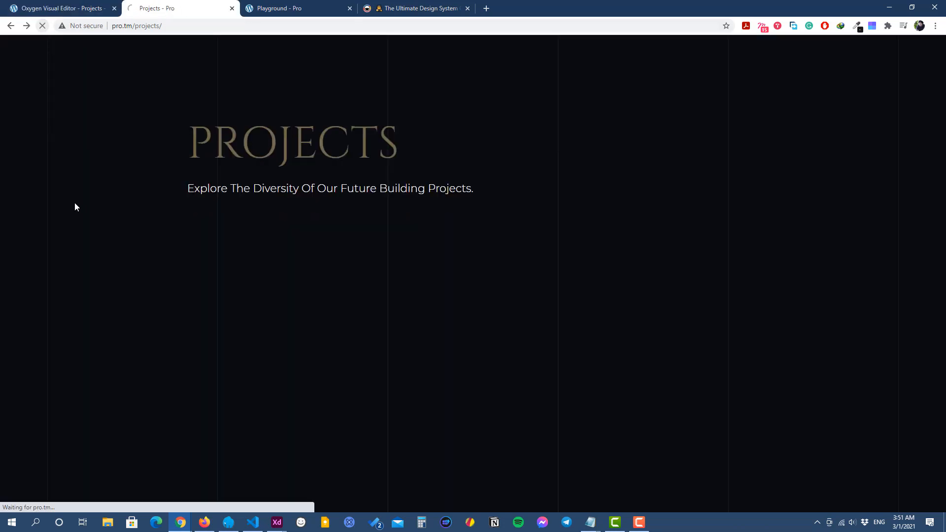
Step: Review the stacked cards on the live Projects page, then give the project-item class a 30 px bottom margin
scroll(44, 207, "down", 5)
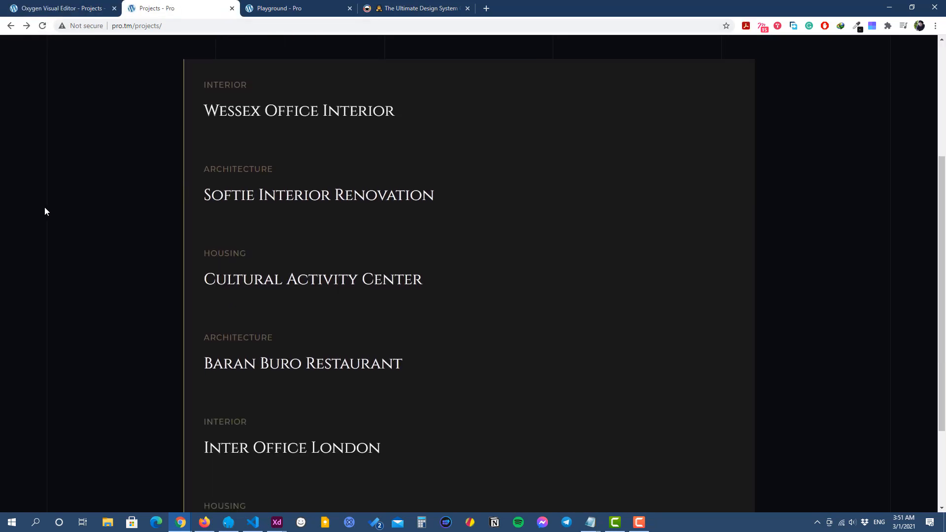
scroll(44, 207, "up", 4)
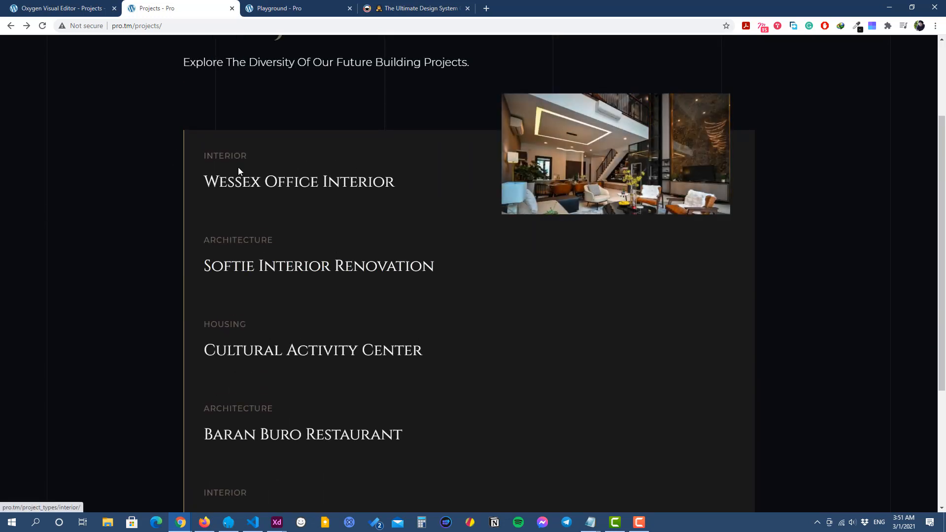
left_click(87, 9)
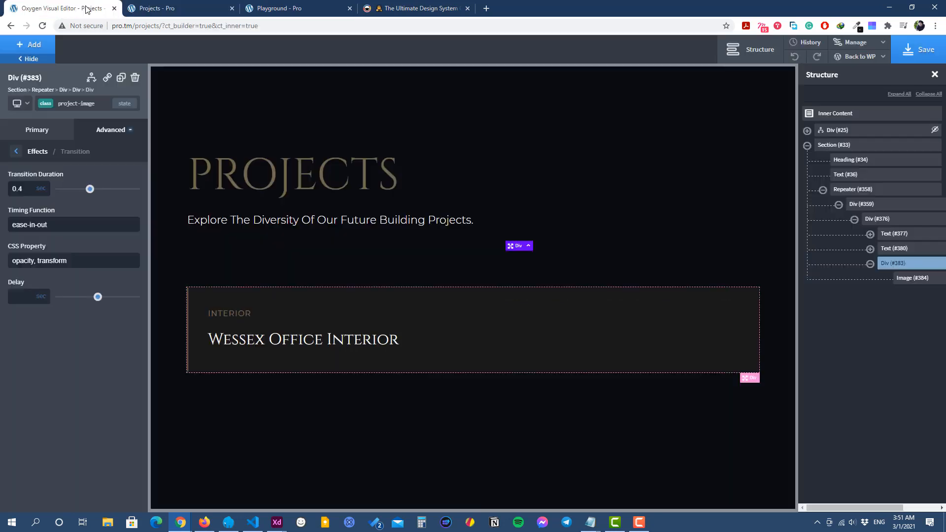
left_click(364, 306)
left_click(98, 137)
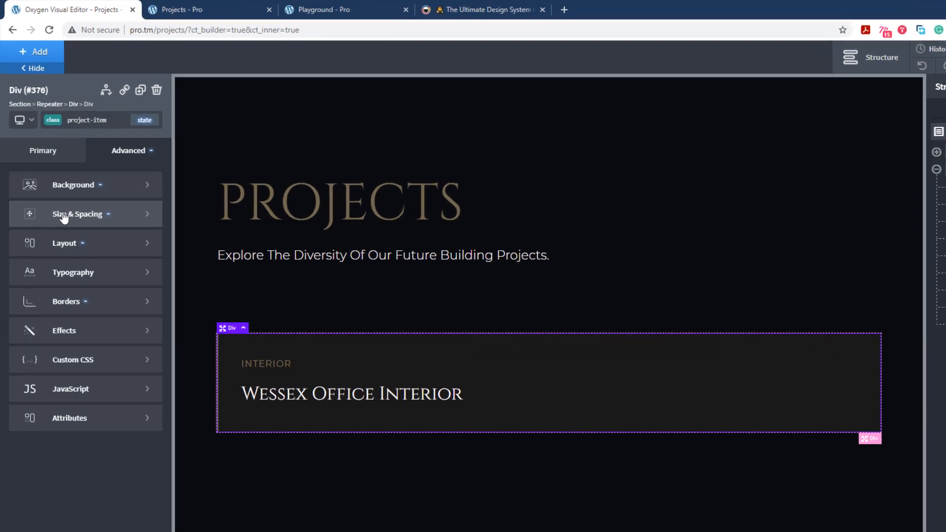
left_click(29, 185)
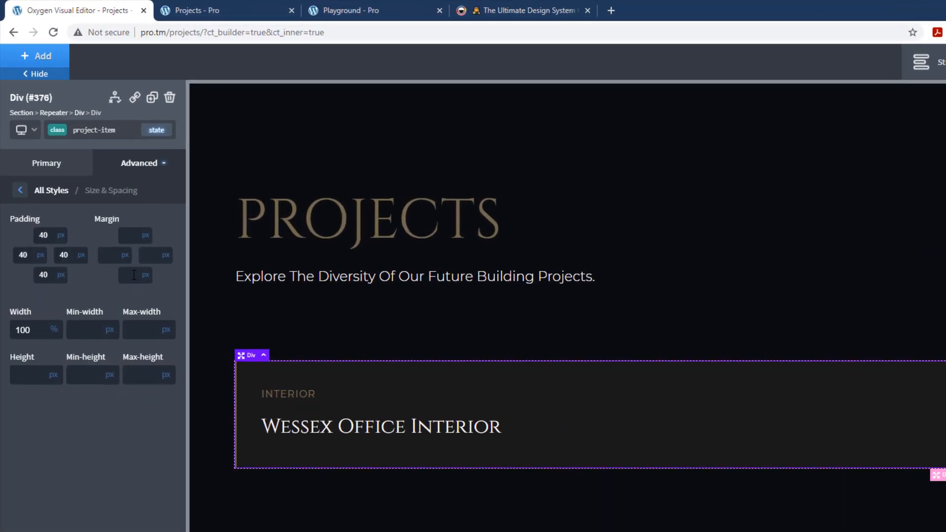
mouse_move(136, 276)
left_click(134, 279)
type("30")
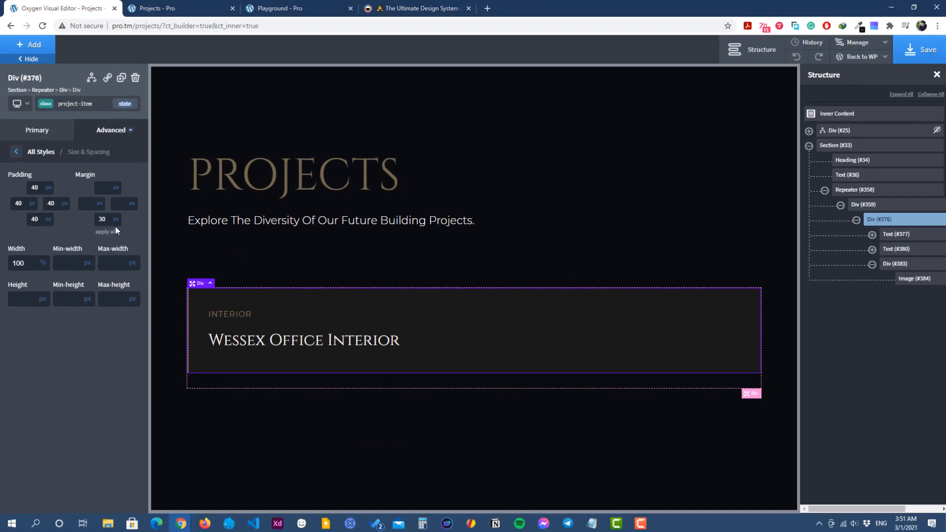
Step: Save the page and reload the live Projects page in its browser tab
left_click(920, 55)
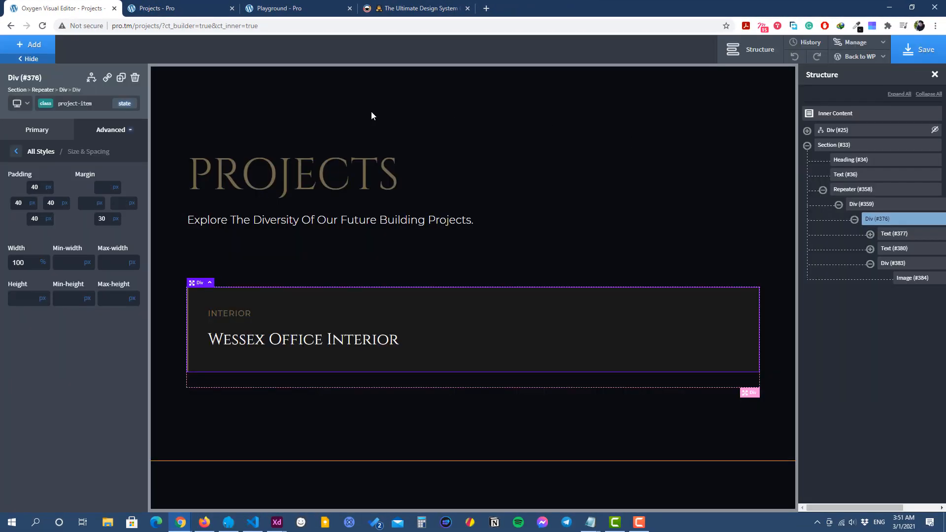
left_click(168, 8)
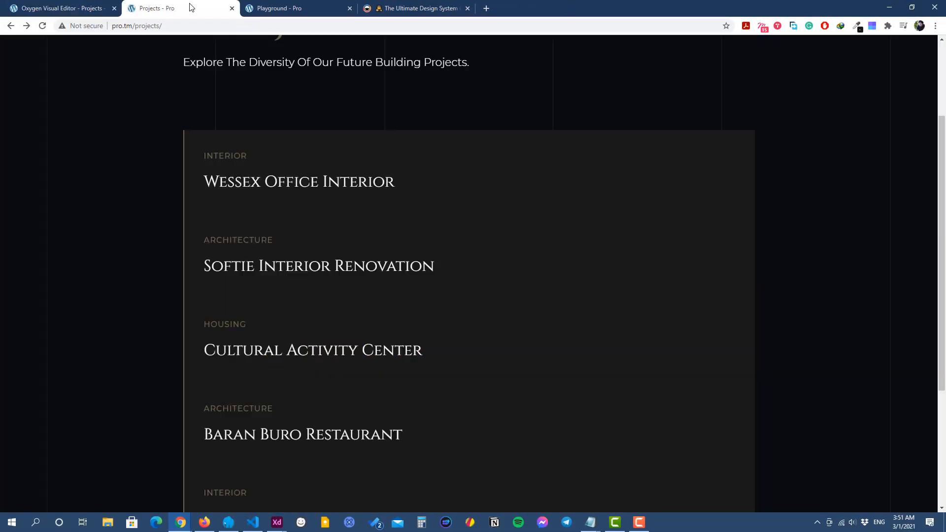
left_click(43, 27)
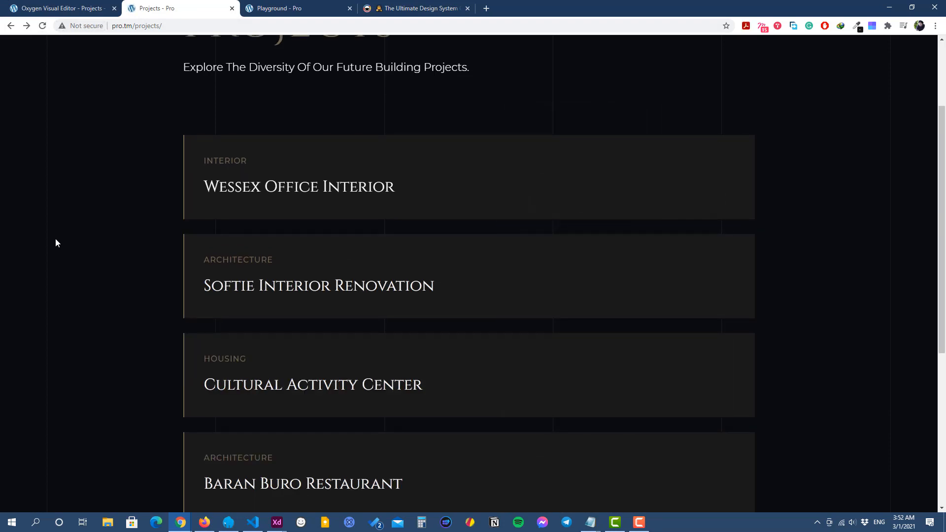
Step: Examine the spacing between the live project cards and how each card's hover image overlaps its neighbours
scroll(55, 237, "up", 2)
scroll(56, 240, "down", 8)
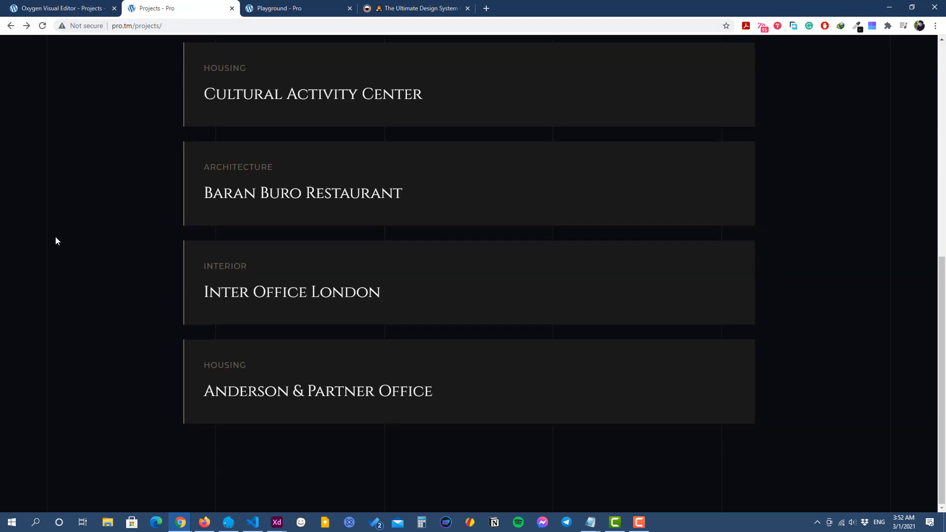
scroll(56, 240, "up", 6)
scroll(55, 240, "up", 3)
mouse_move(262, 274)
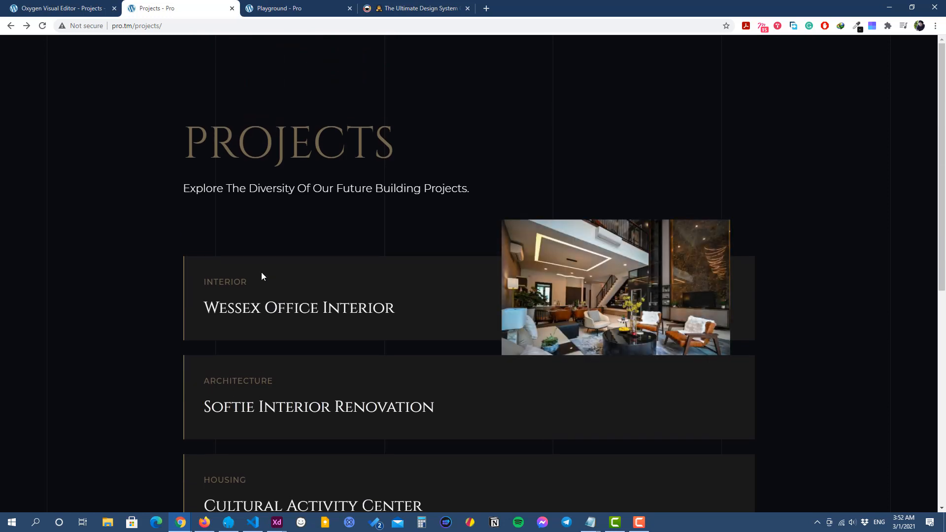
mouse_move(250, 387)
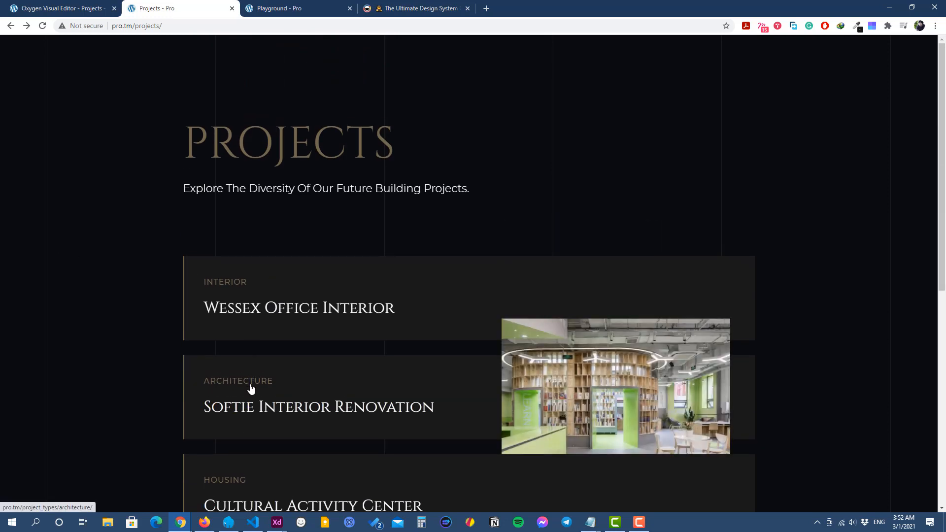
scroll(254, 388, "down", 1)
scroll(254, 388, "down", 2)
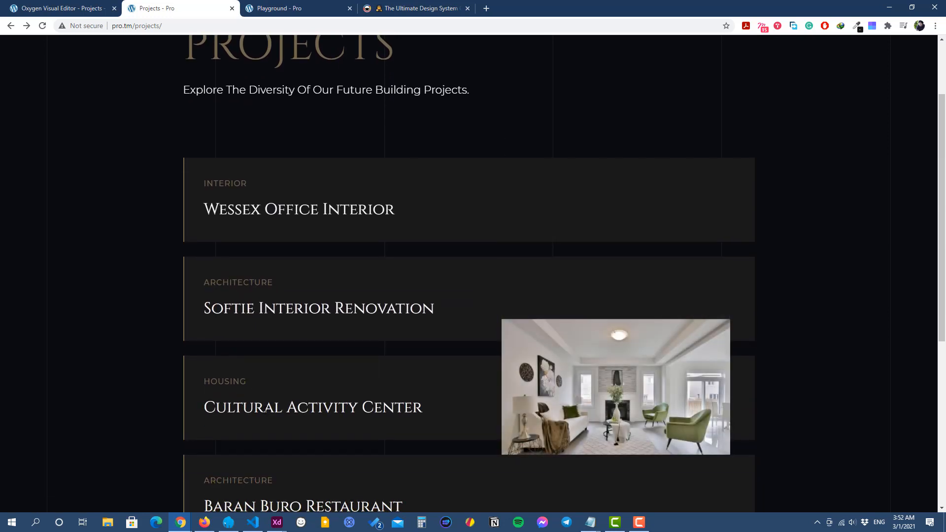
scroll(306, 399, "down", 1)
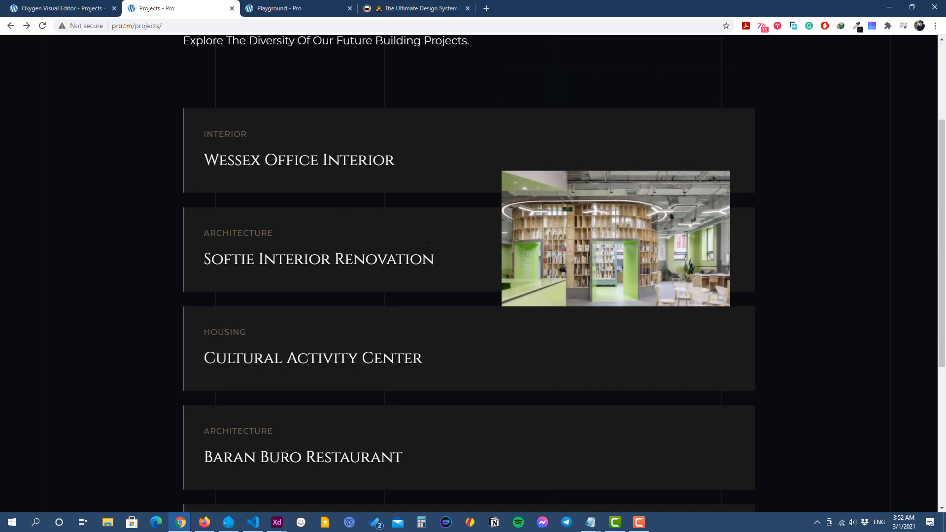
scroll(345, 237, "up", 3)
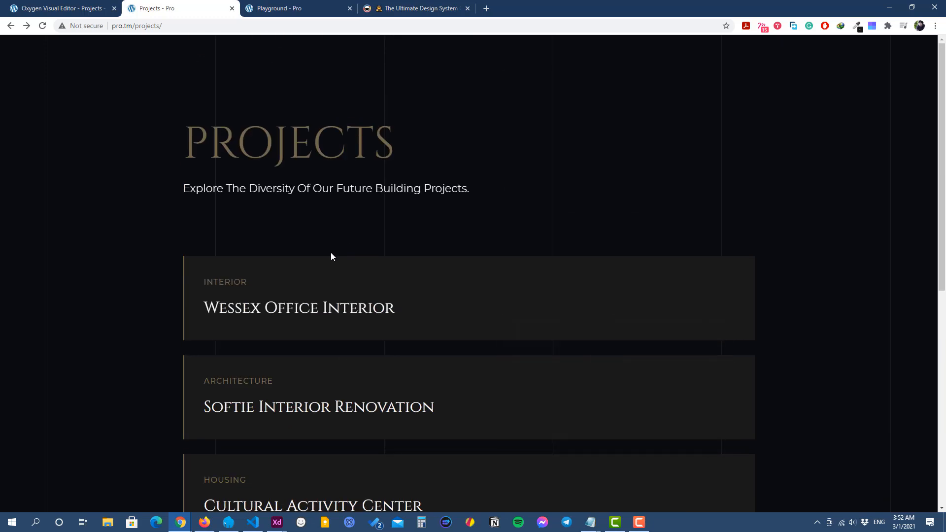
Step: Set the z-index of the project-image class to 1 on the div wrapping the featured image
left_click(63, 6)
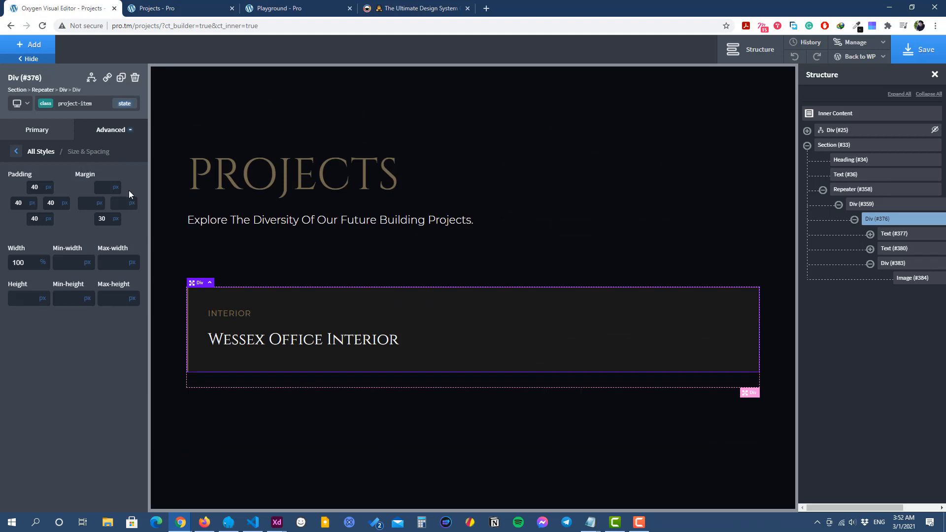
left_click(588, 337)
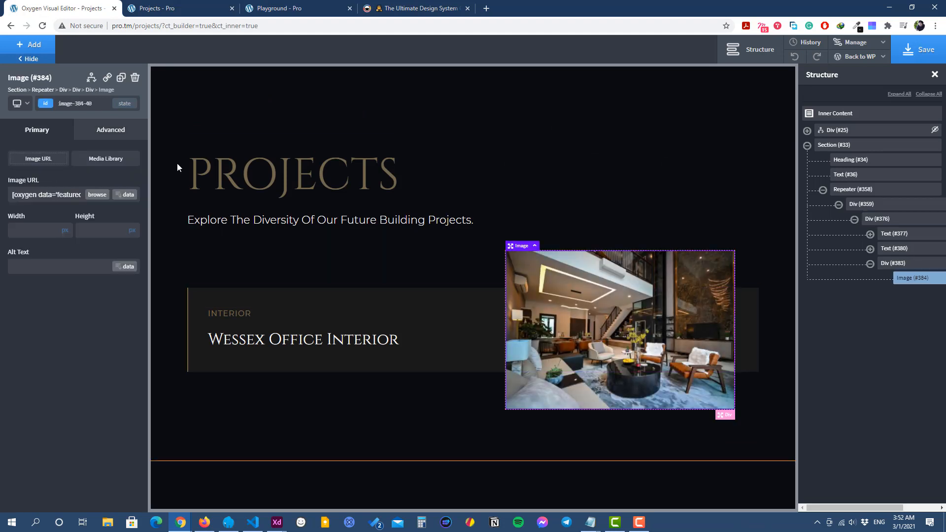
left_click(89, 91)
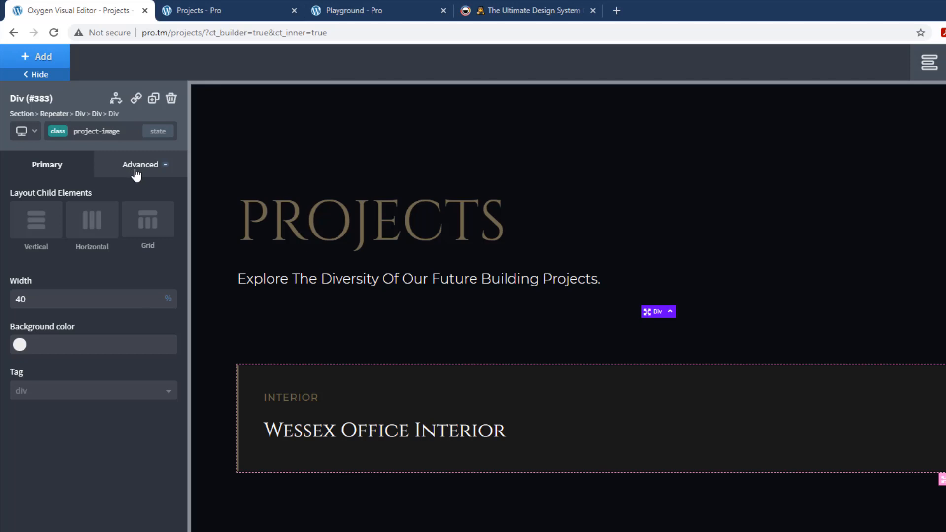
left_click(136, 170)
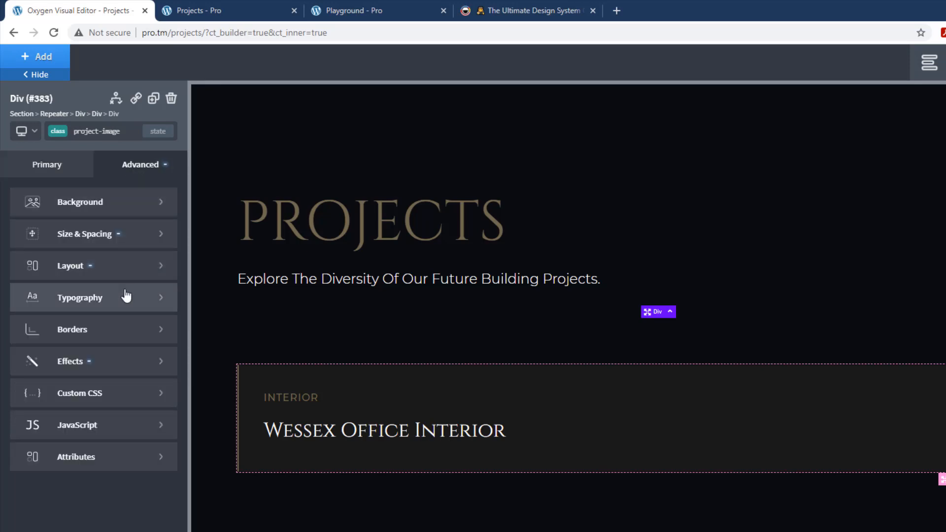
left_click(95, 266)
scroll(15, 443, "down", 1)
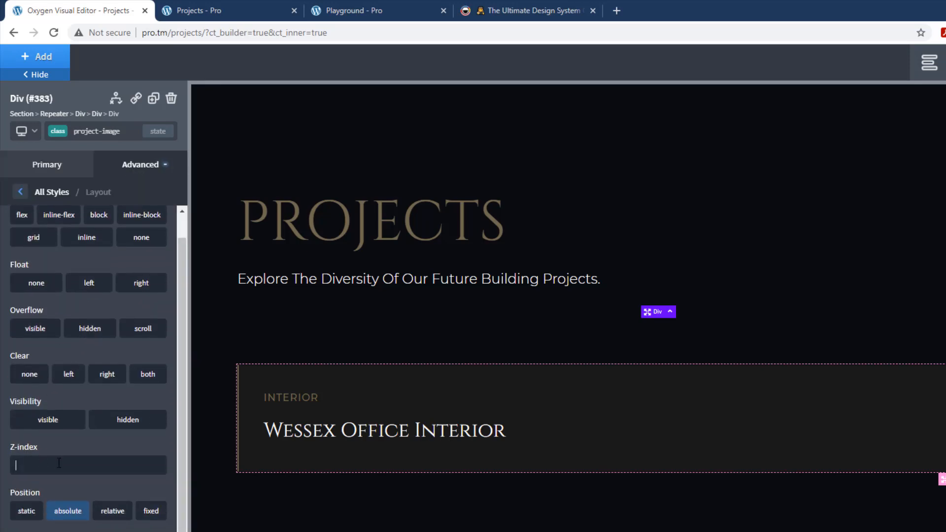
type("1")
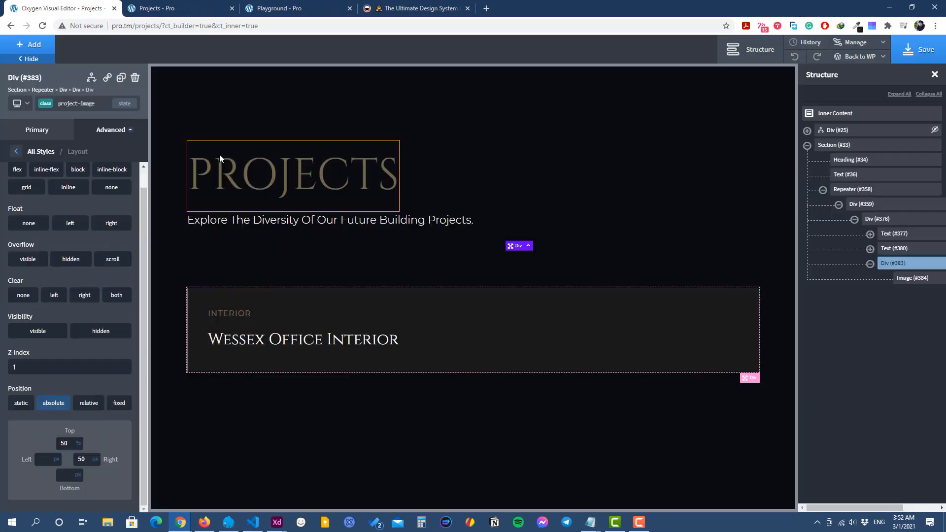
Step: Reload the live Projects page and check how the hover images stack over the neighbouring project cards
left_click(197, 8)
left_click(42, 26)
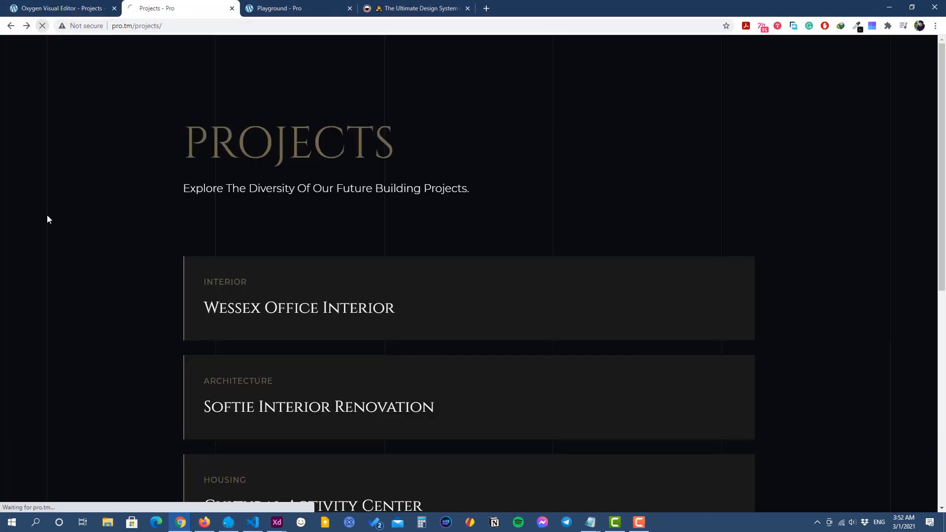
scroll(82, 258, "down", 2)
scroll(86, 240, "up", 1)
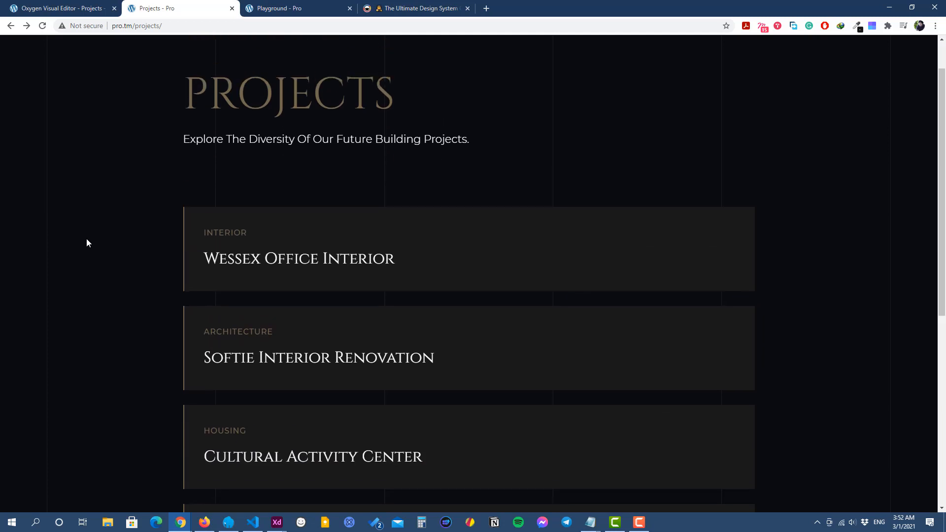
mouse_move(319, 241)
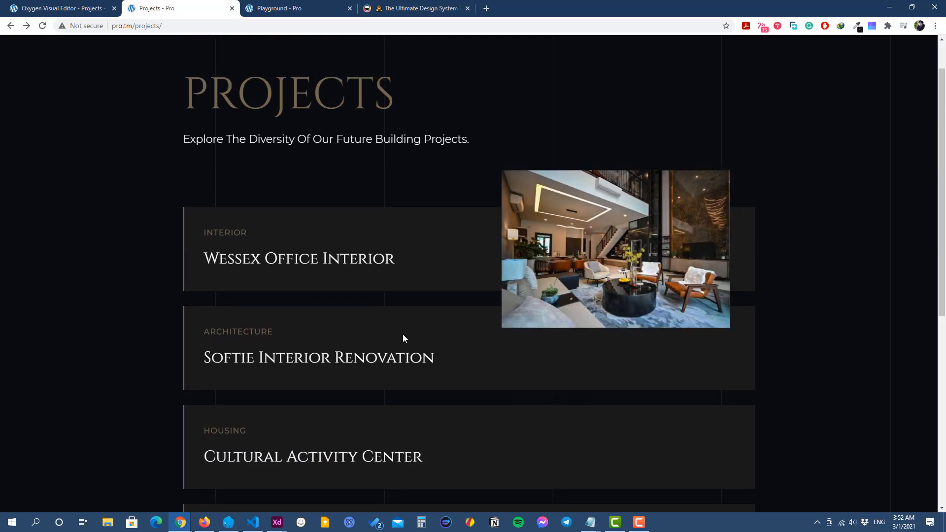
scroll(402, 336, "down", 3)
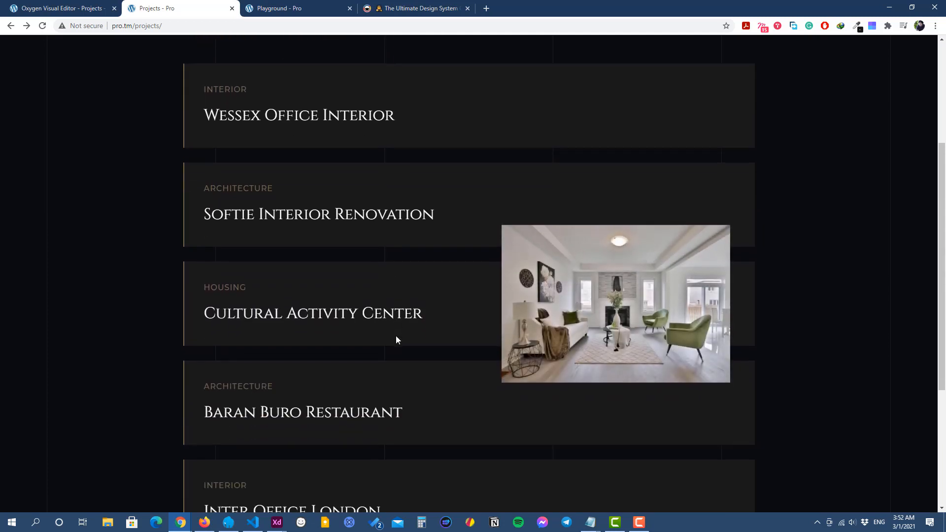
scroll(396, 339, "down", 1)
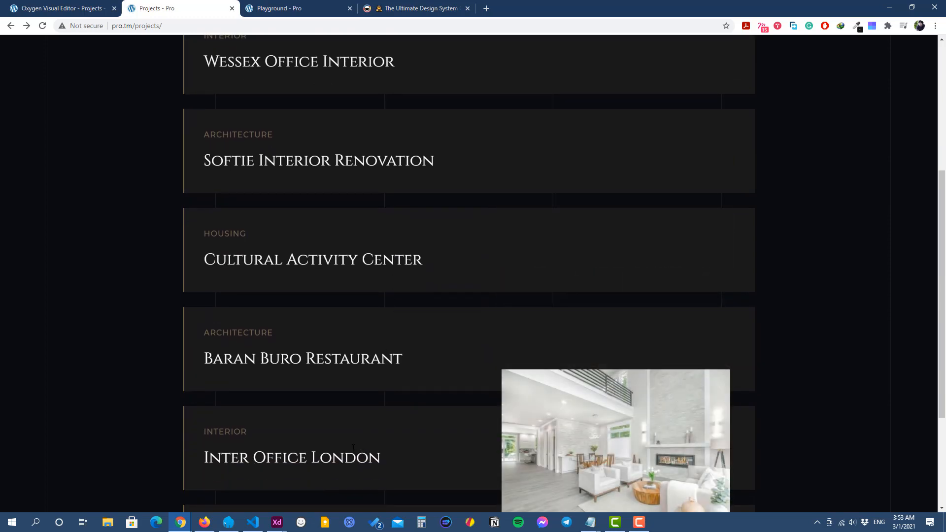
scroll(367, 316, "up", 3)
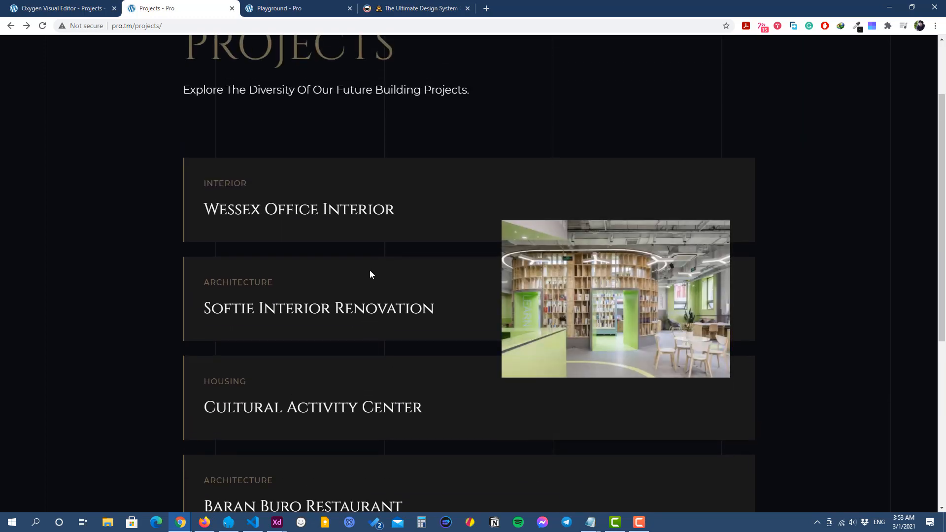
scroll(347, 221, "up", 1)
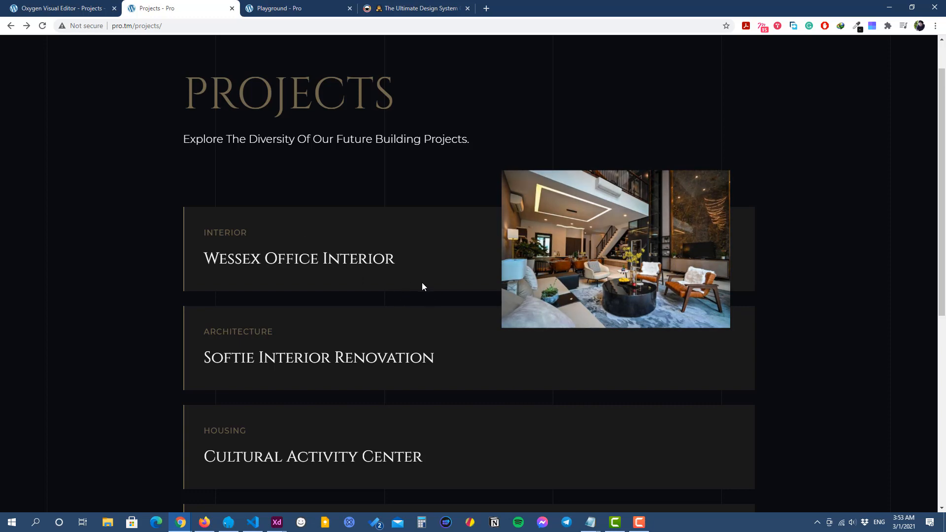
scroll(423, 283, "up", 1)
Step: Return to the Oxygen editor and select the project-image div that wraps the featured image in the card
left_click(73, 8)
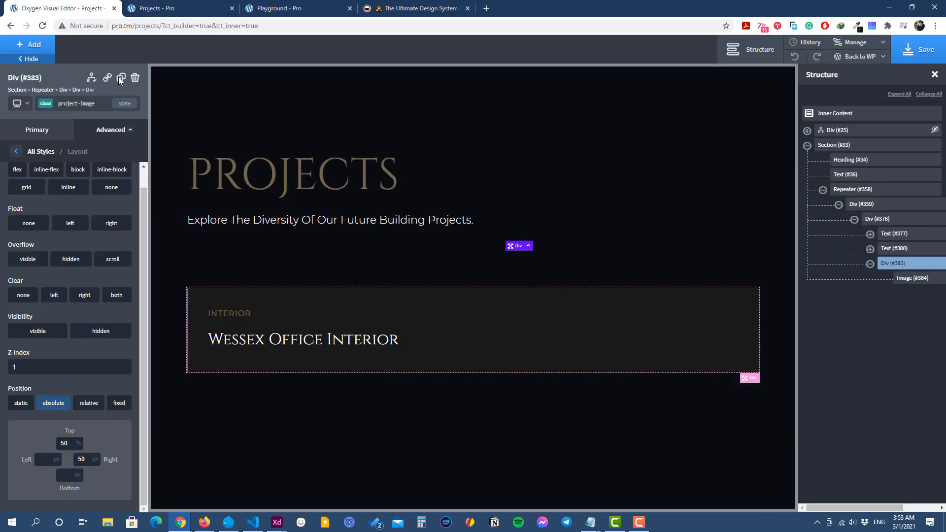
left_click(627, 312)
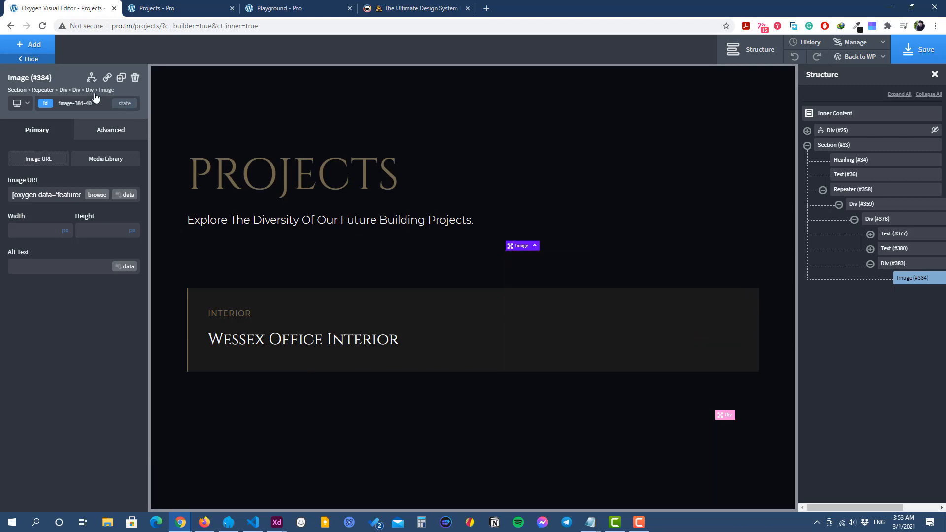
left_click(92, 91)
left_click(617, 303)
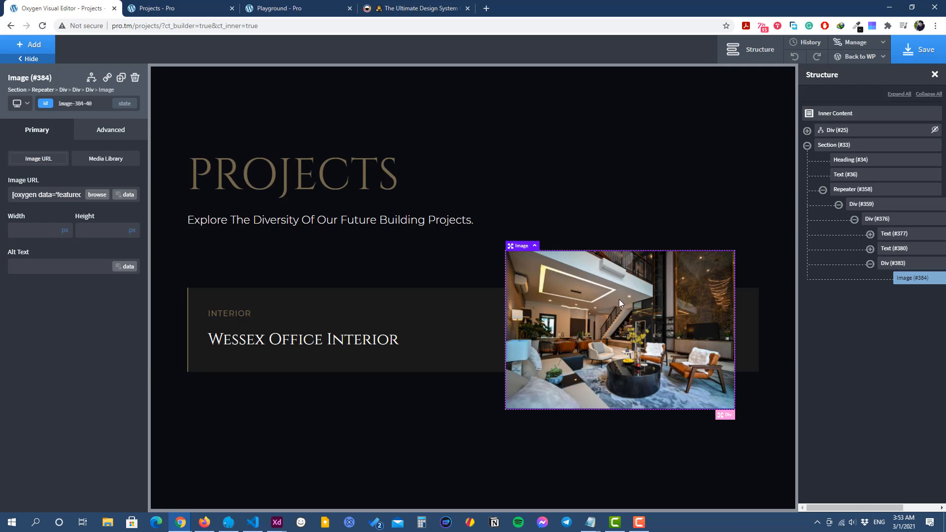
left_click(90, 90)
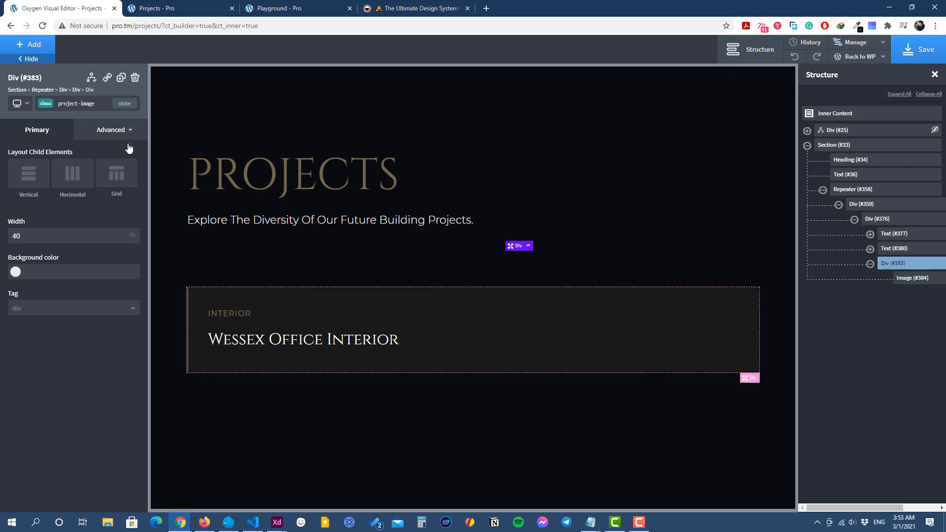
left_click(600, 298)
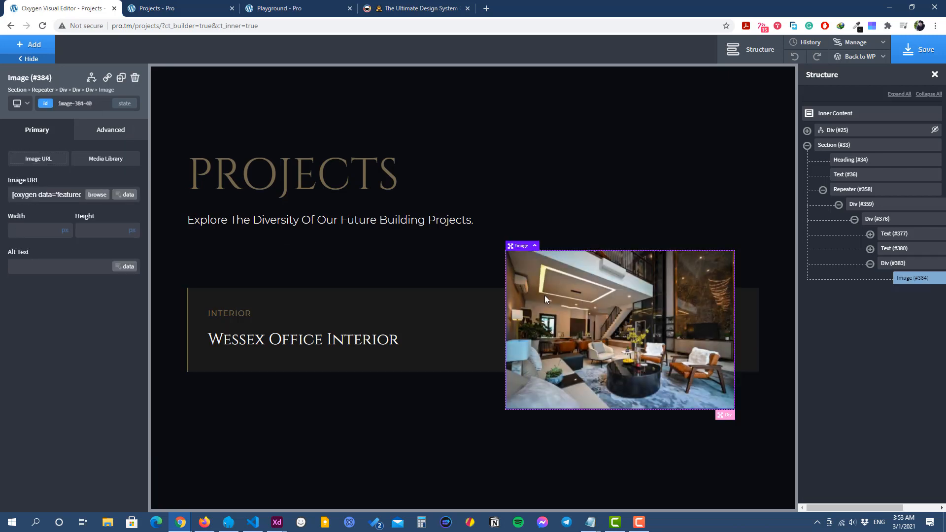
left_click(88, 91)
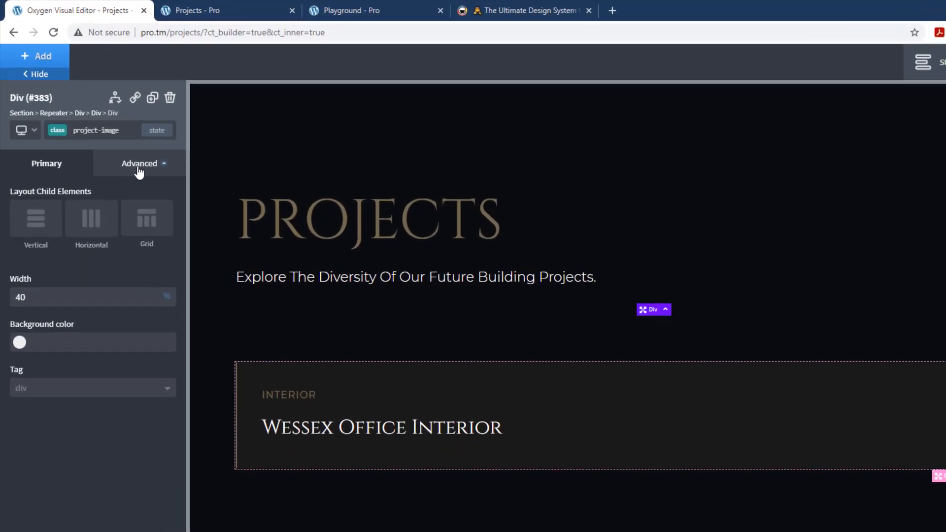
Step: Check the opacity and transition settings of the project-image class
left_click(109, 131)
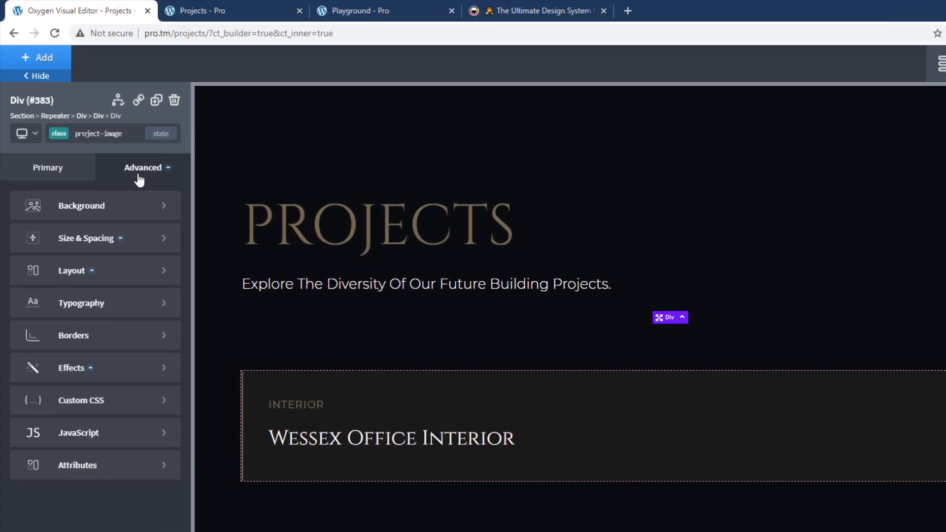
left_click(96, 375)
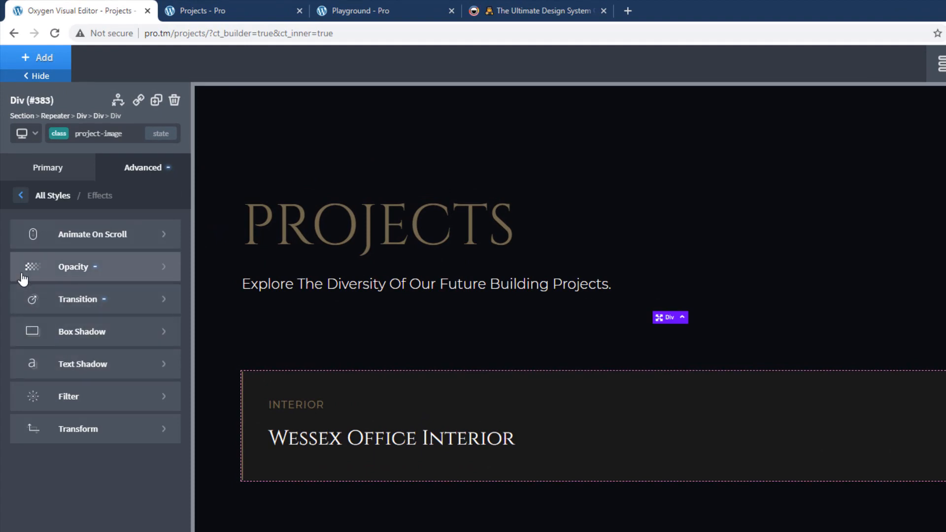
left_click(101, 271)
left_click(21, 195)
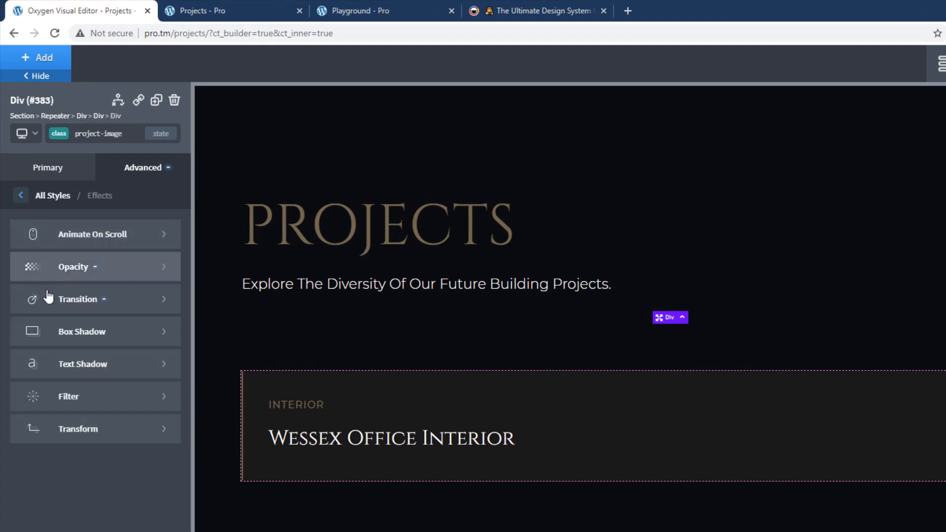
left_click(99, 300)
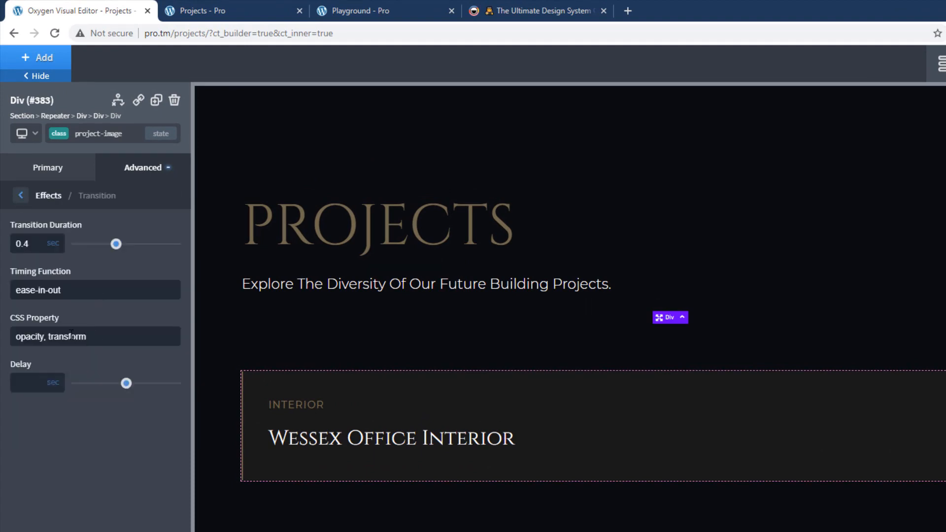
left_click(26, 203)
Step: Set the Translate Y value of the project-image class's translate transform to -40%
left_click(85, 433)
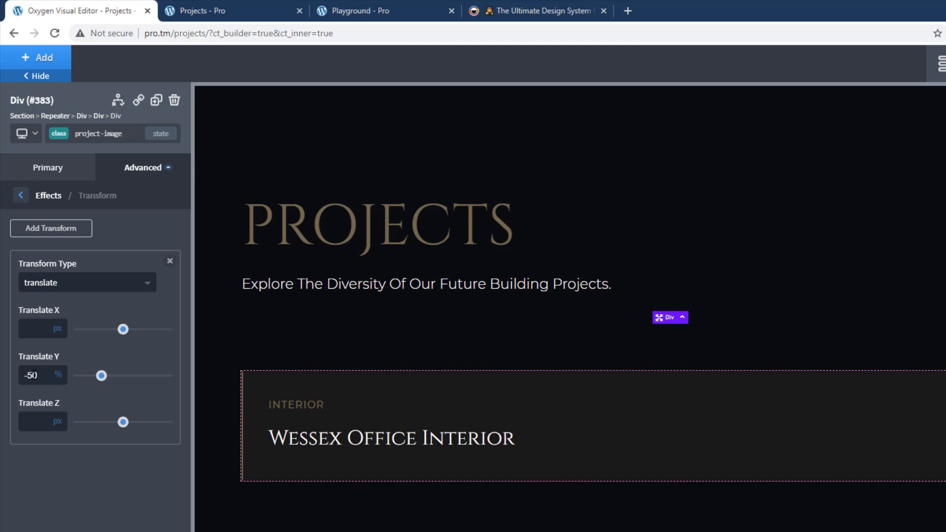
double_click(32, 373)
left_click(38, 377)
double_click(30, 376)
type("-")
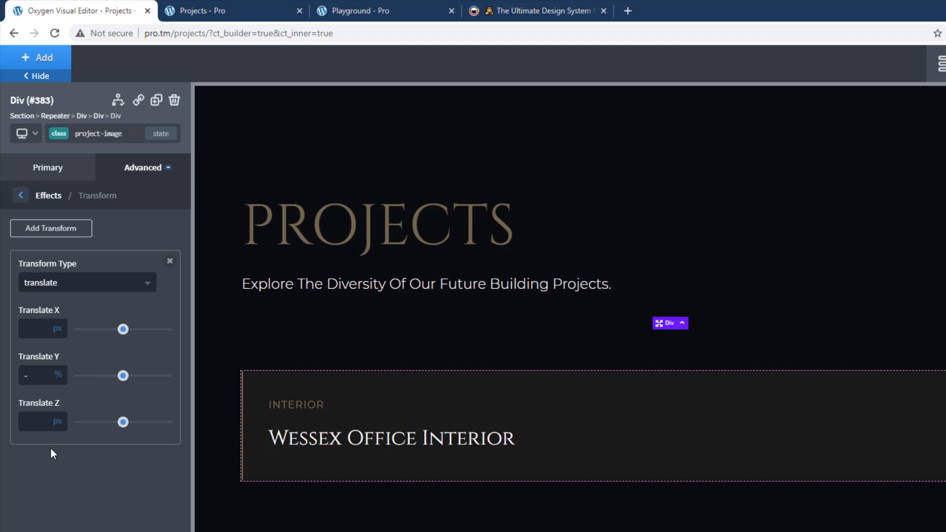
type("40")
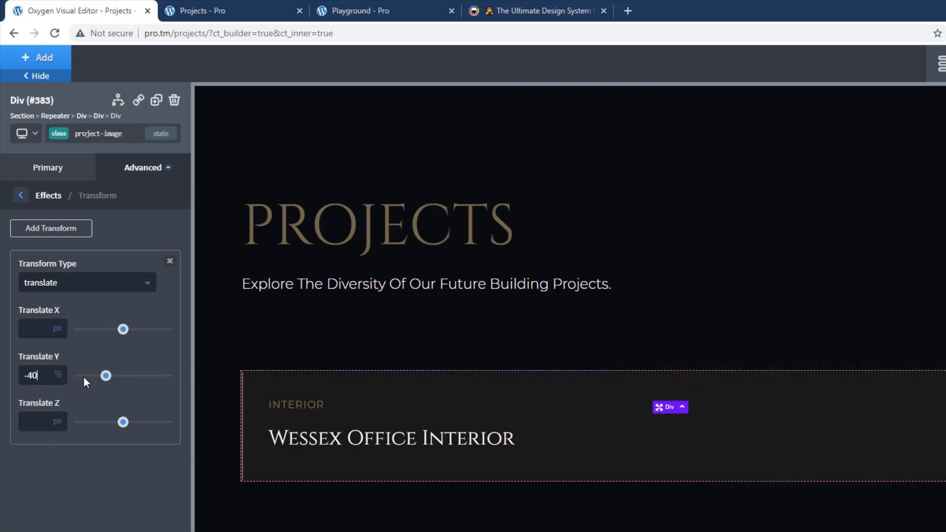
Step: Add a scale transform to the project-image class with Scale X and Scale Y both set to 0.8
left_click(21, 197)
left_click(63, 431)
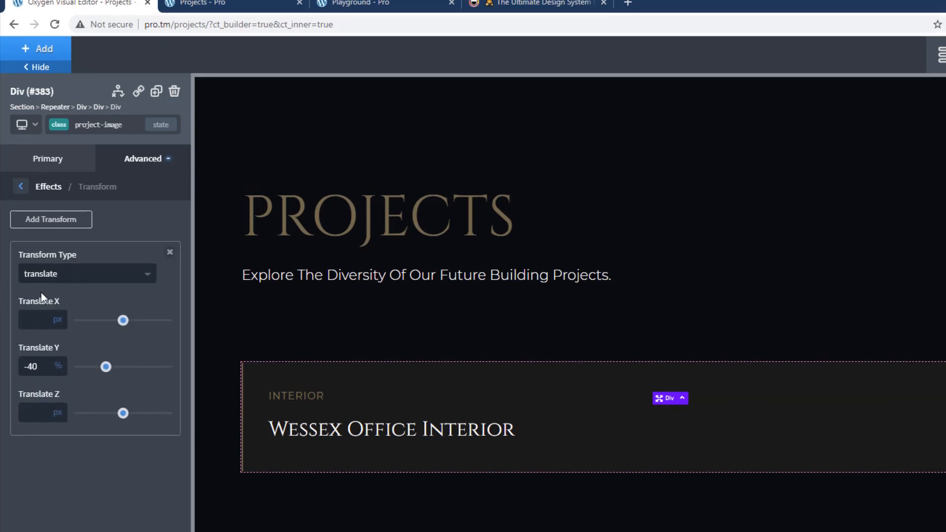
left_click(32, 140)
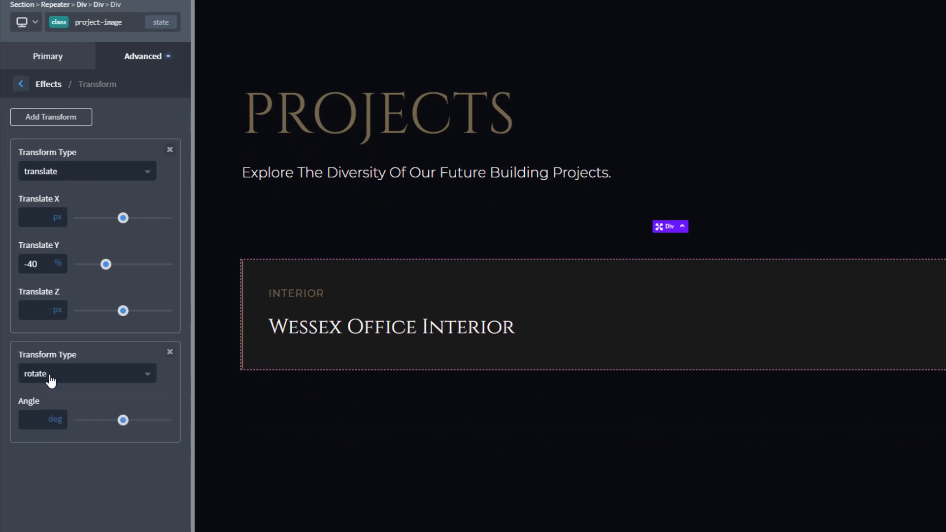
left_click(51, 399)
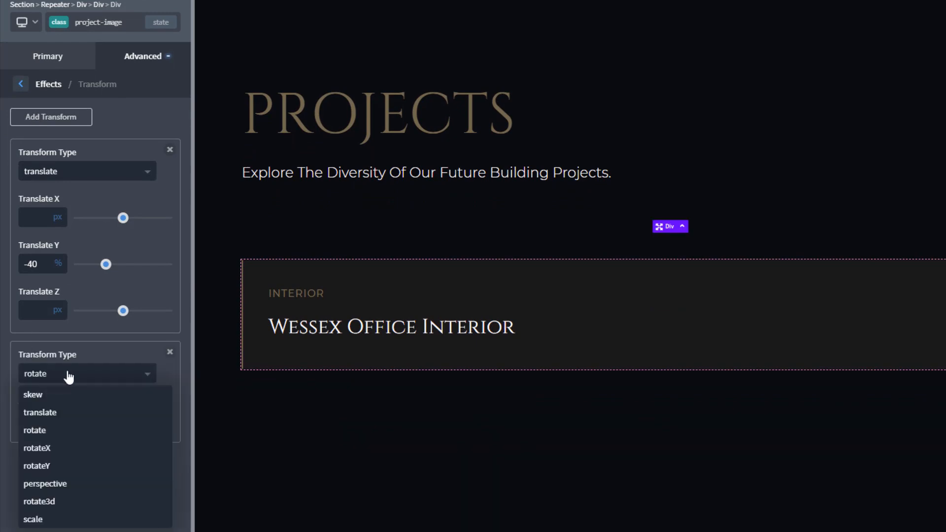
left_click(57, 521)
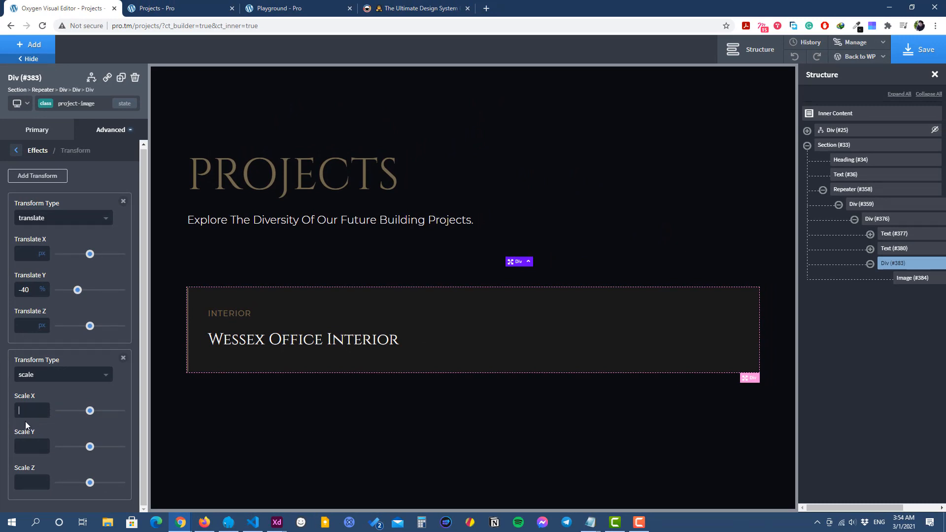
type(".8")
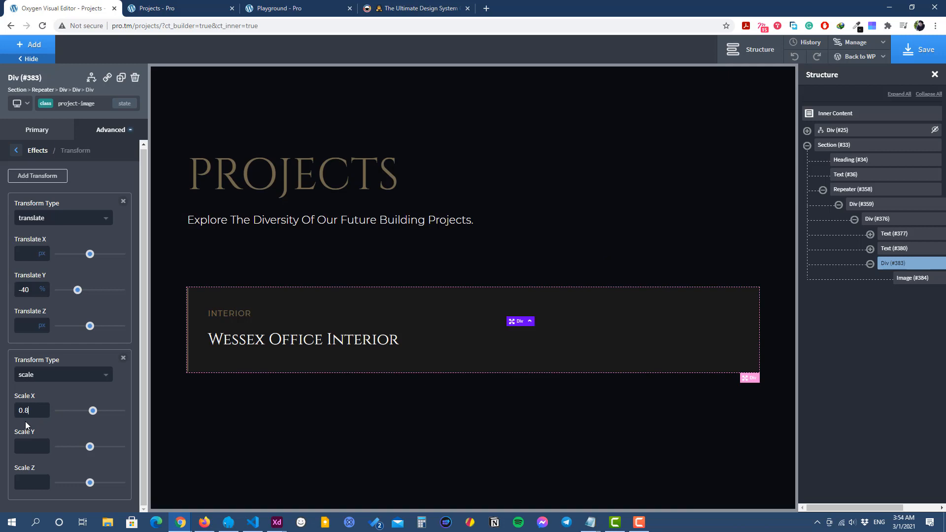
left_click(32, 451)
type("0.8")
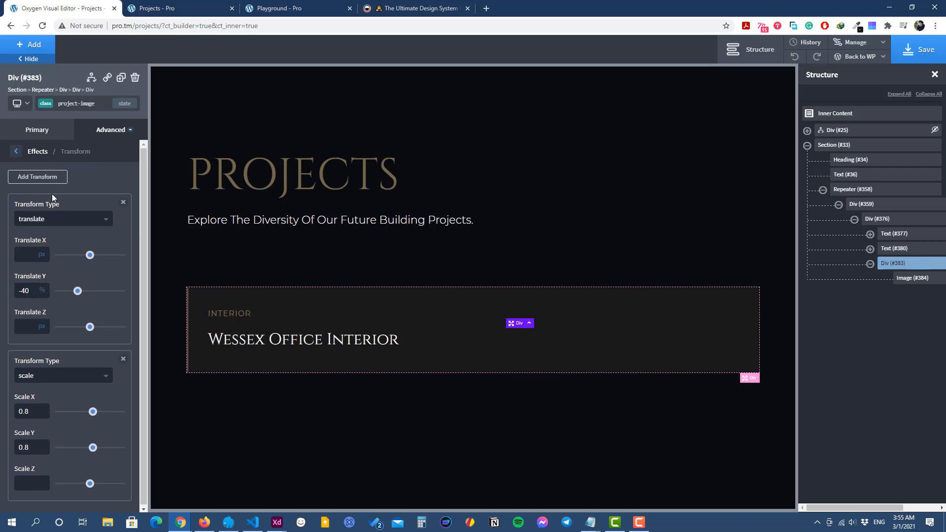
left_click(17, 153)
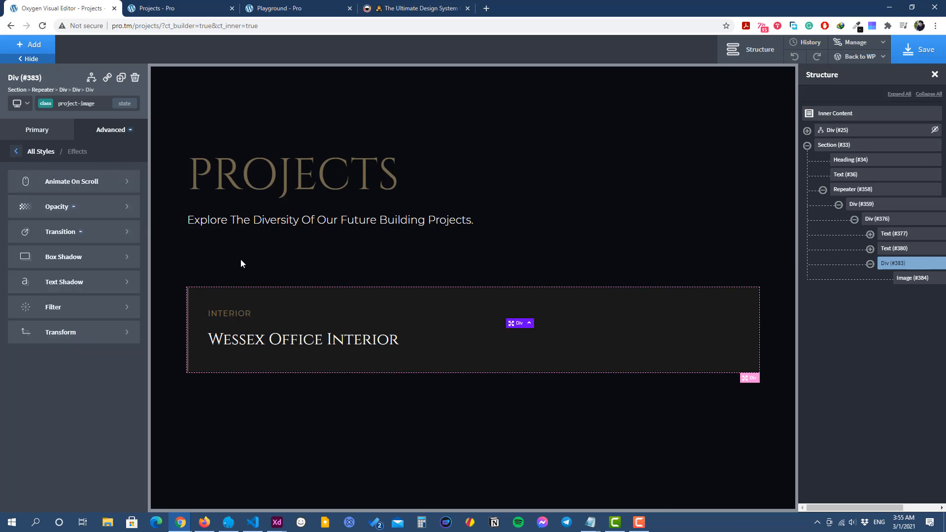
Step: Select the project card div and open the transform settings for the :hover .project-image state of its project-item class
mouse_move(374, 305)
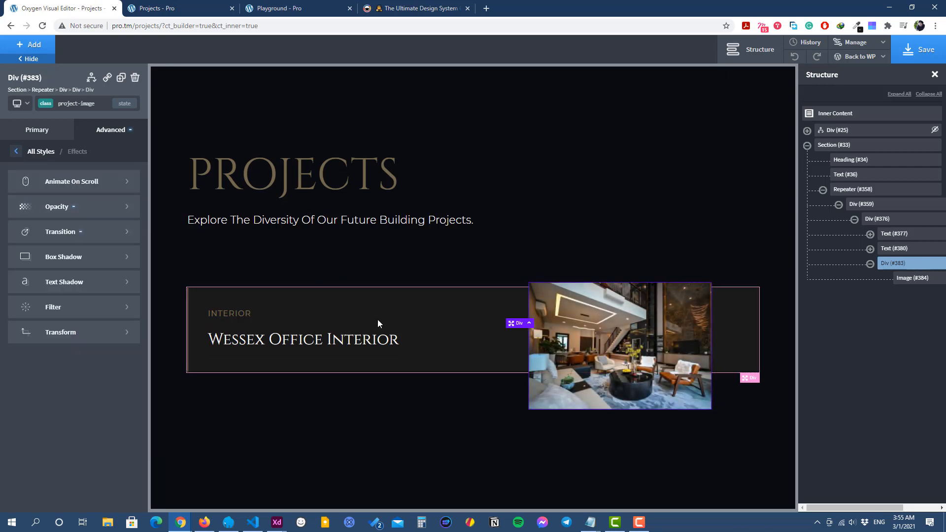
left_click(369, 311)
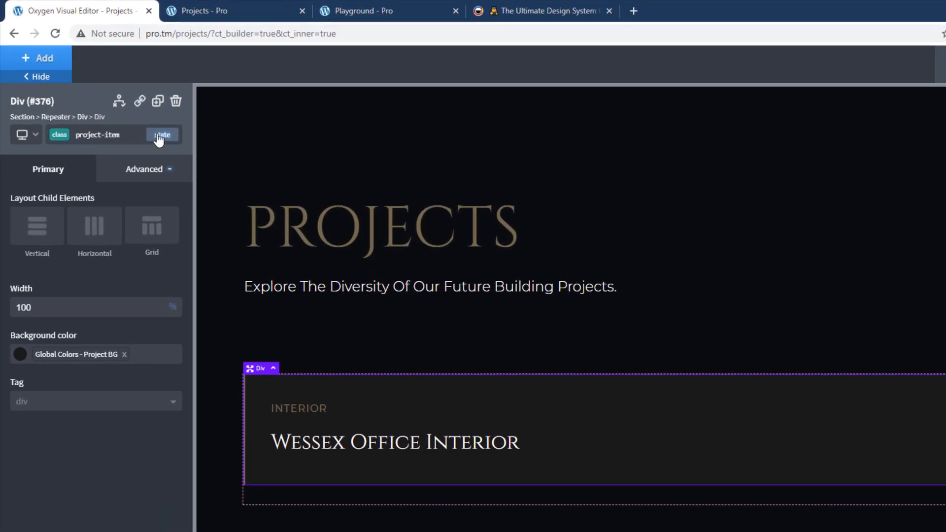
left_click(159, 138)
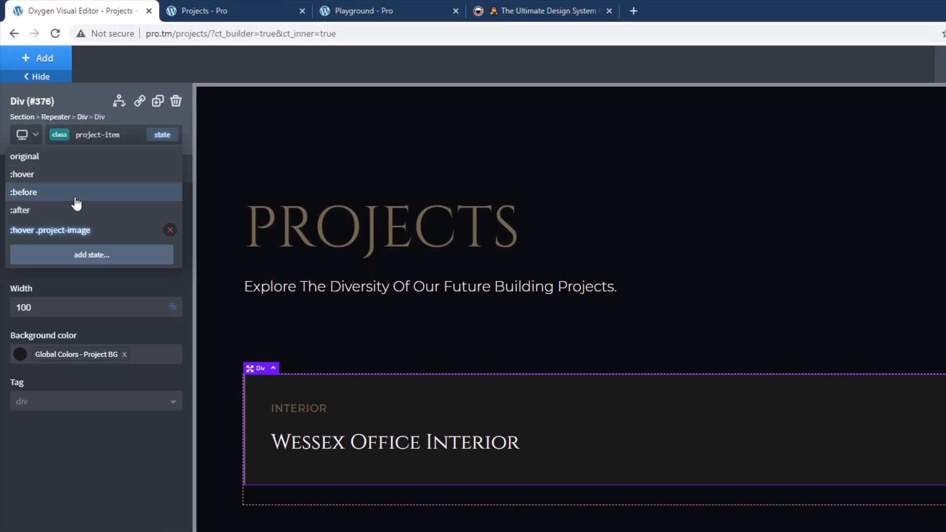
left_click(47, 239)
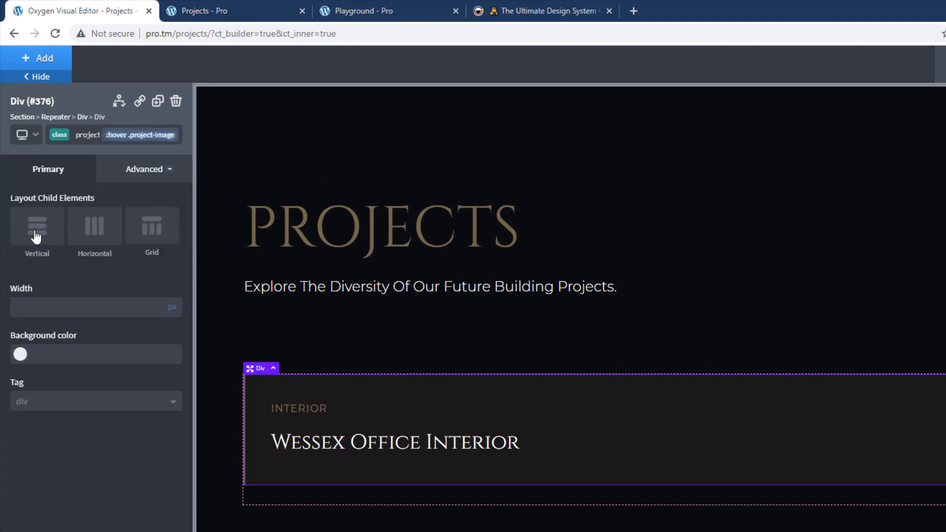
left_click(139, 175)
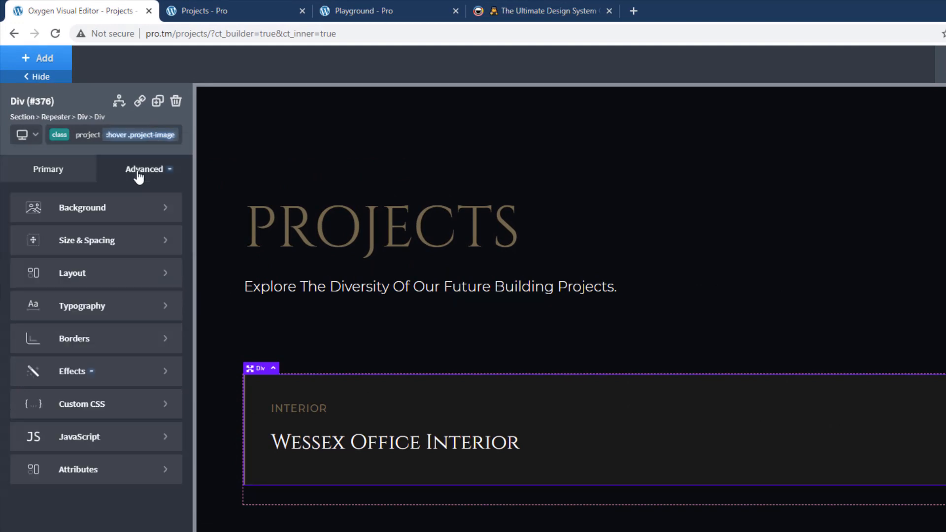
left_click(104, 376)
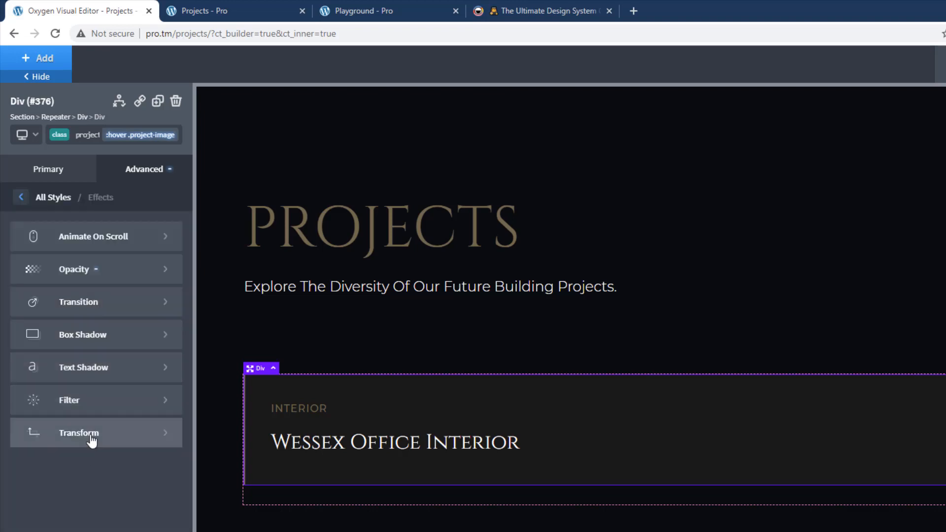
left_click(93, 435)
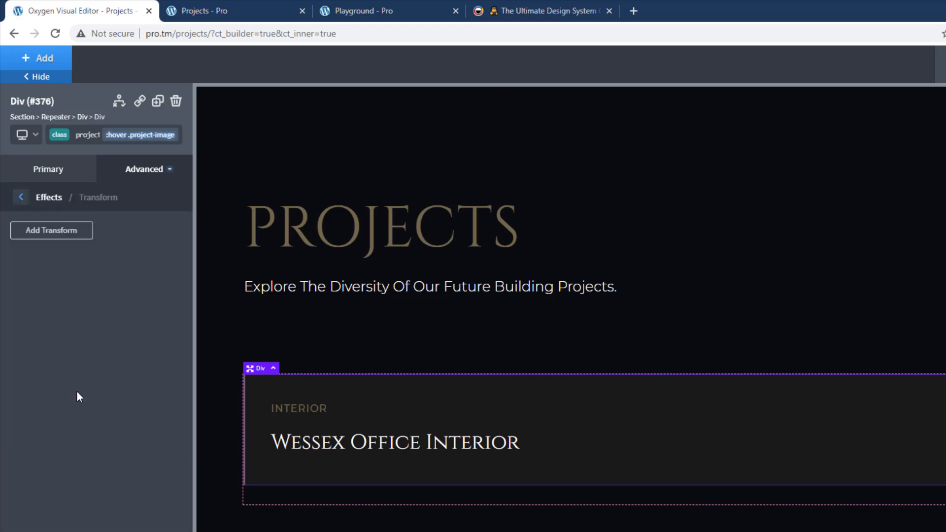
Step: Add a translate transform to the :hover .project-image state with Translate Y set to -50%
left_click(34, 231)
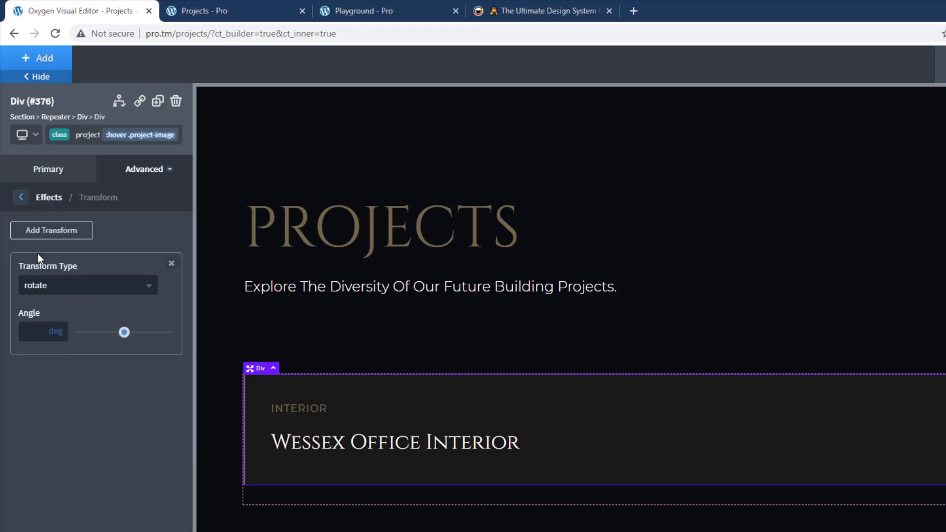
left_click(39, 287)
left_click(62, 325)
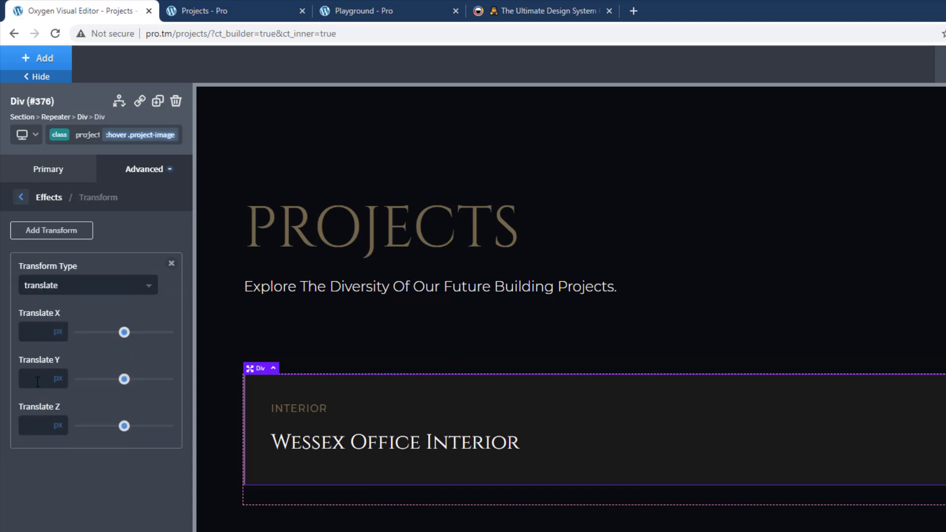
left_click(58, 382)
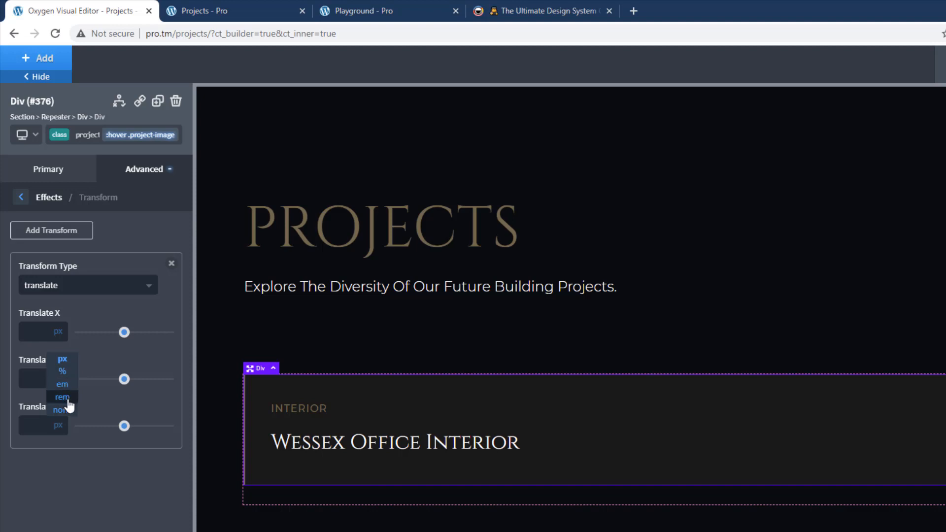
left_click(69, 372)
left_click(33, 381)
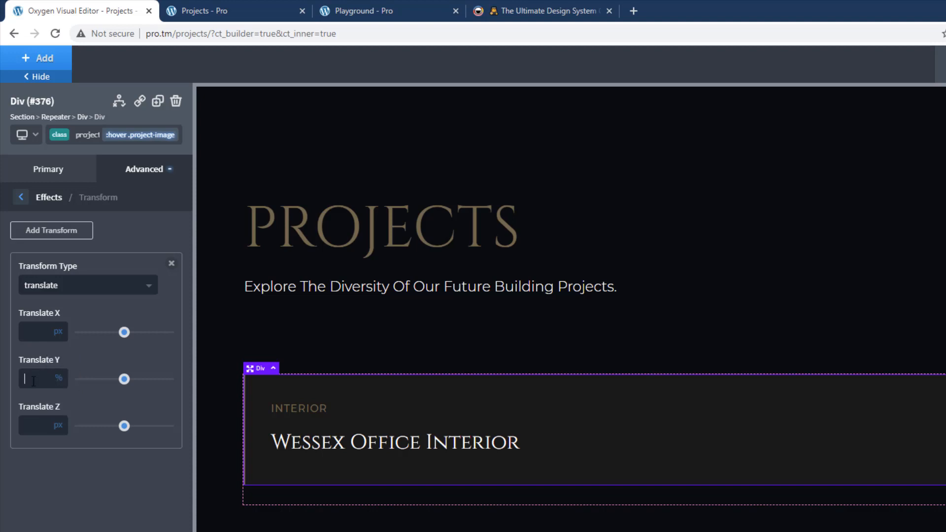
type("-50")
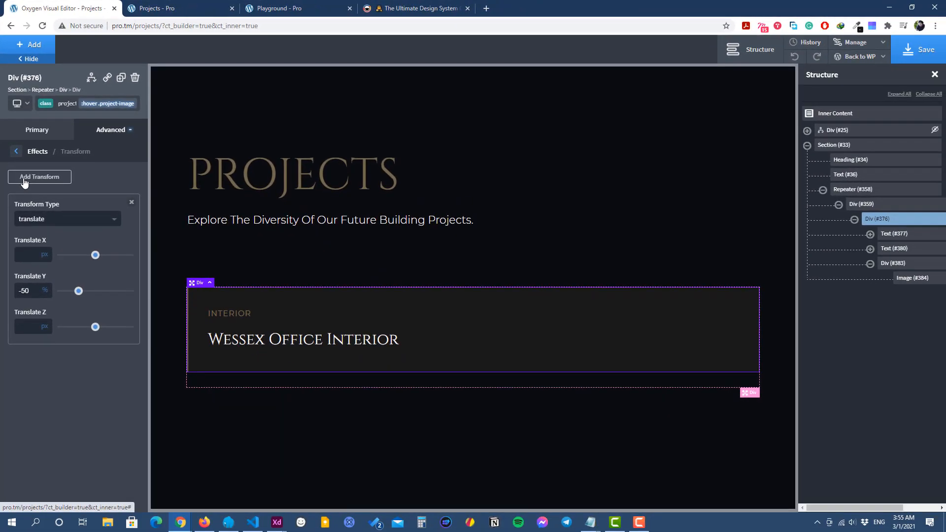
Step: Add a scale transform to the :hover .project-image state with Scale X and Scale Y both set to 1
left_click(24, 180)
left_click(34, 377)
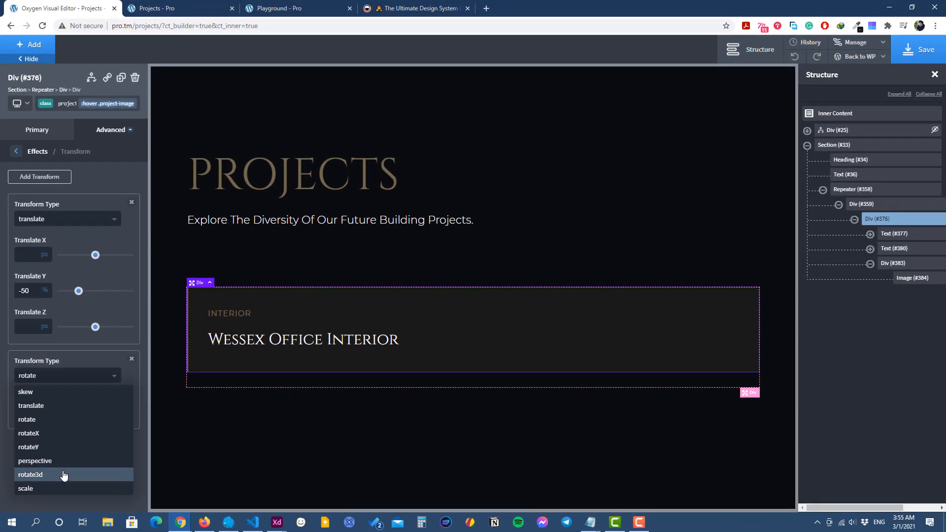
left_click(60, 488)
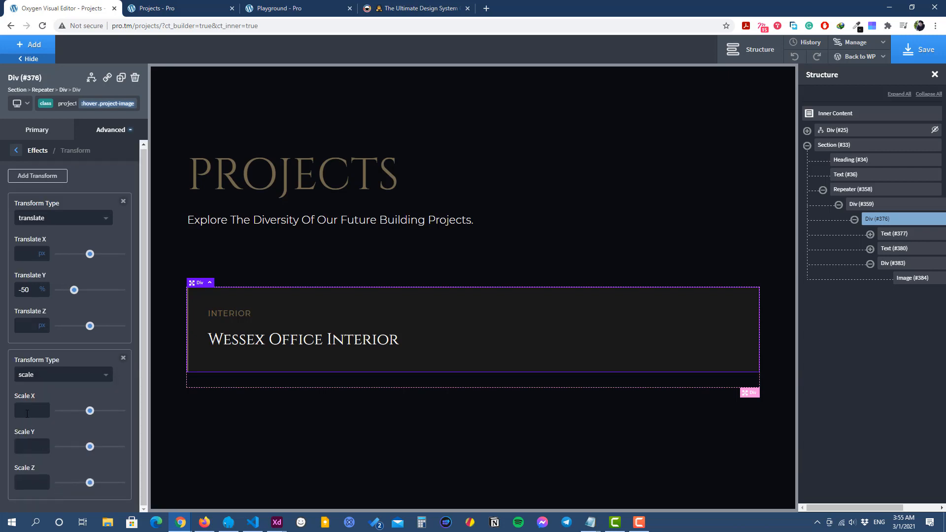
type("11")
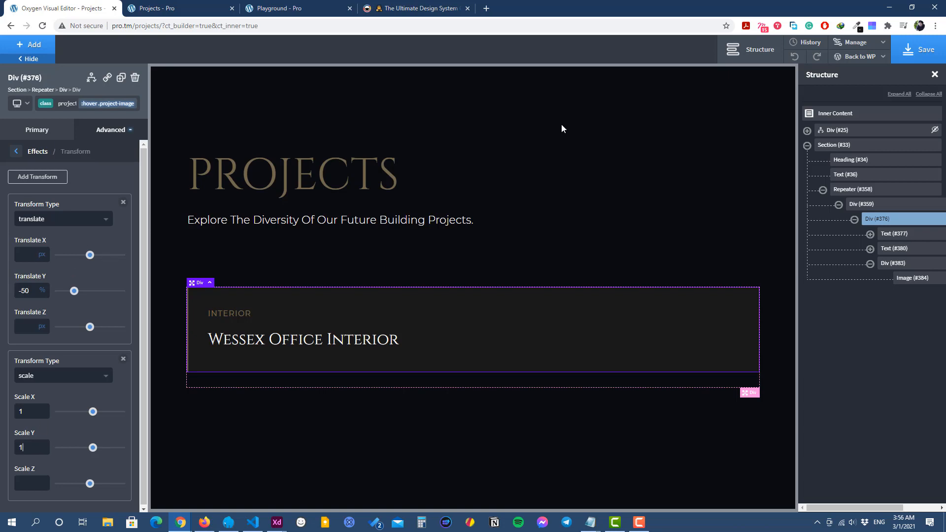
Step: Save the hover transform changes and reload the live Projects page
left_click(928, 56)
left_click(206, 8)
left_click(42, 26)
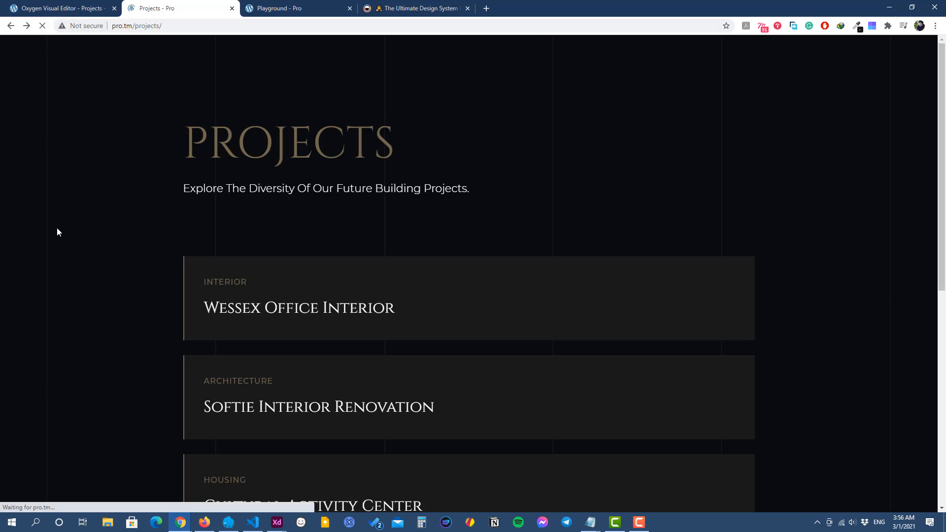
Step: Examine the hover animation of the featured images and the position of the titles across the project cards
scroll(59, 240, "down", 1)
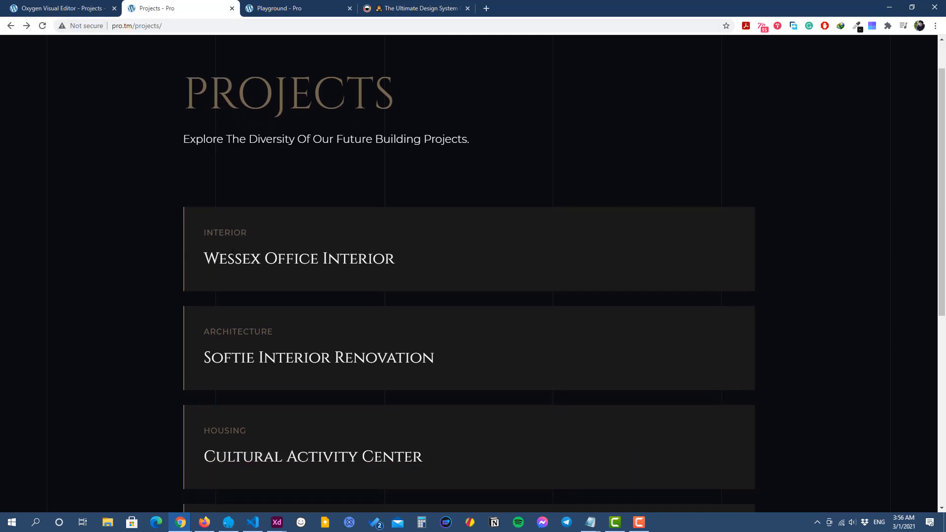
mouse_move(284, 252)
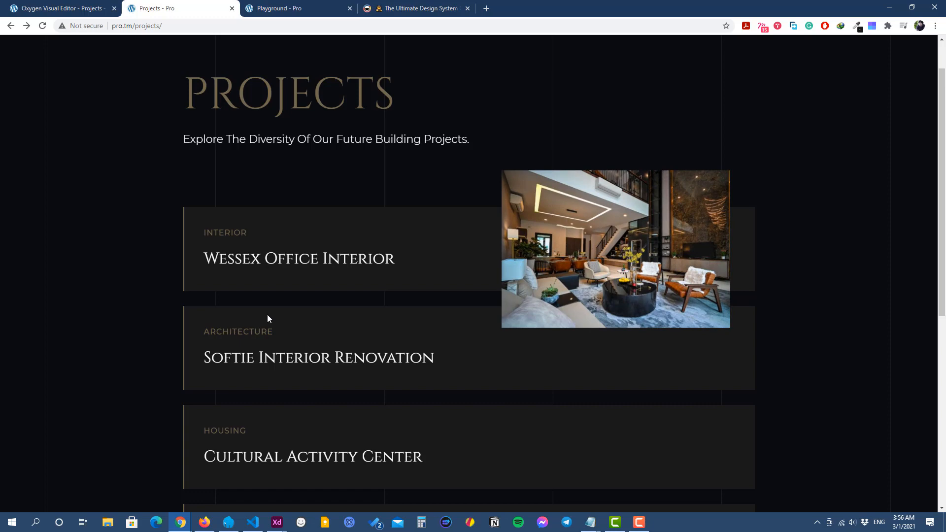
scroll(256, 270, "down", 2)
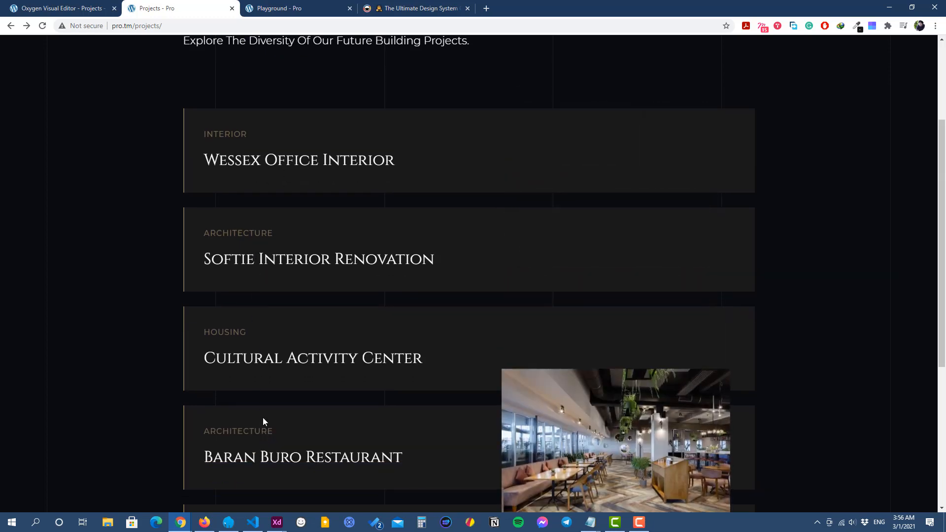
scroll(263, 421, "down", 3)
scroll(285, 347, "up", 2)
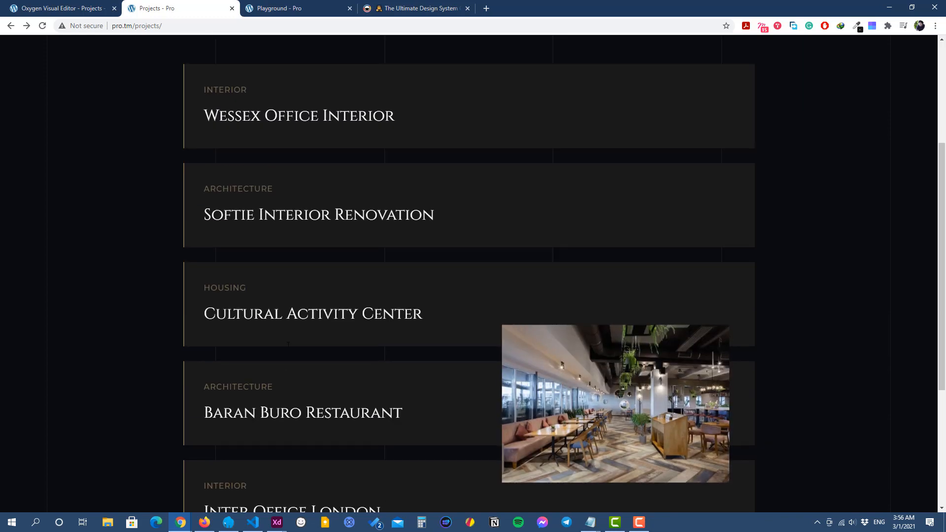
scroll(305, 312, "up", 1)
scroll(305, 345, "up", 3)
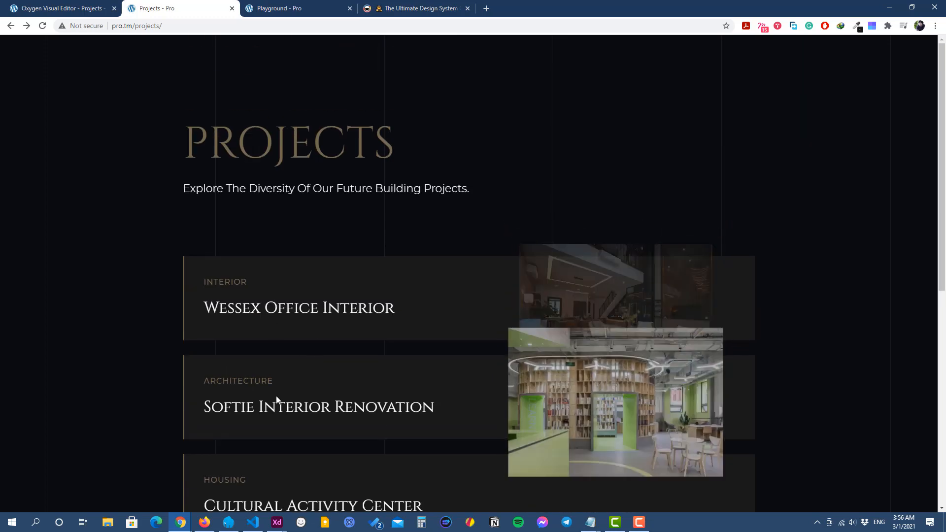
scroll(276, 397, "down", 3)
scroll(316, 434, "down", 2)
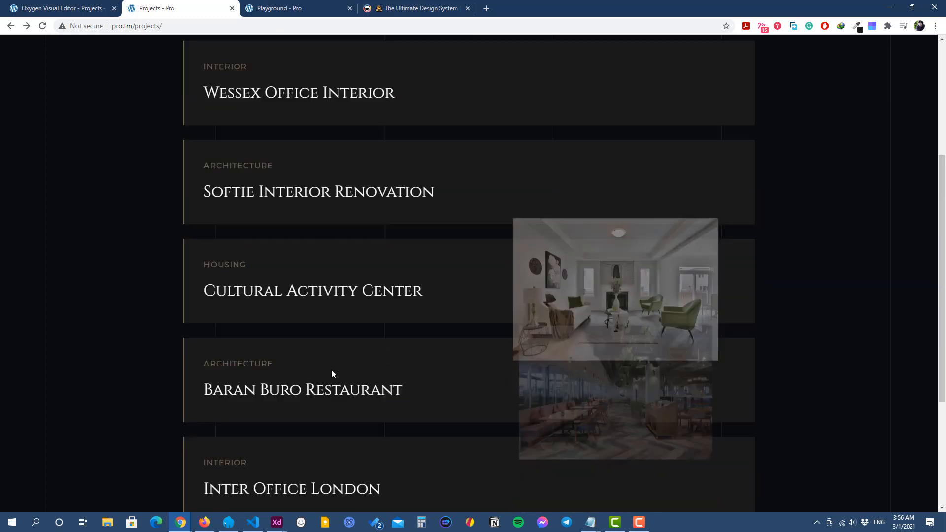
scroll(344, 301, "up", 5)
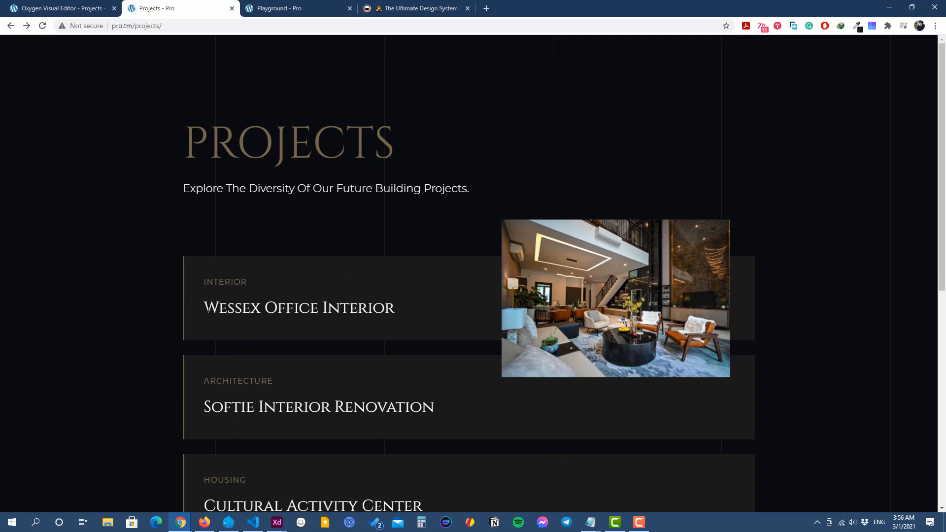
left_click_drag(208, 310, 391, 314)
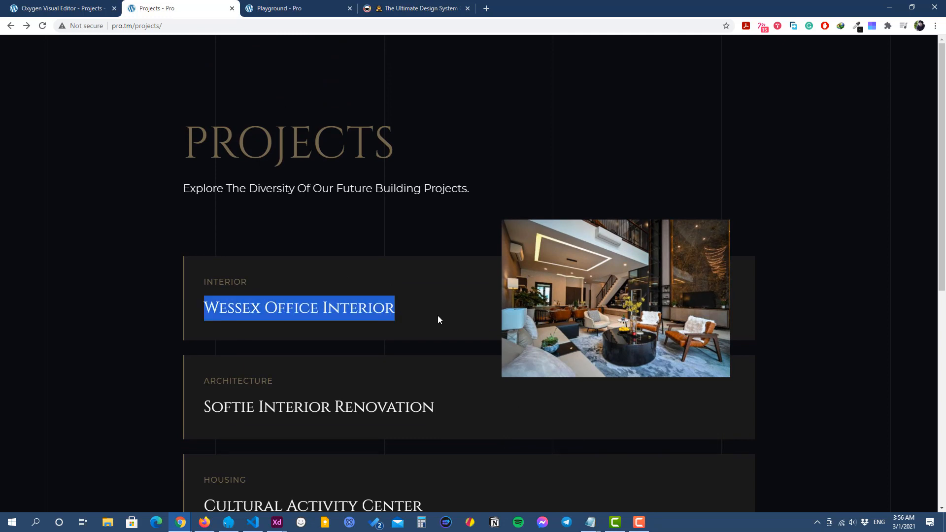
left_click(442, 226)
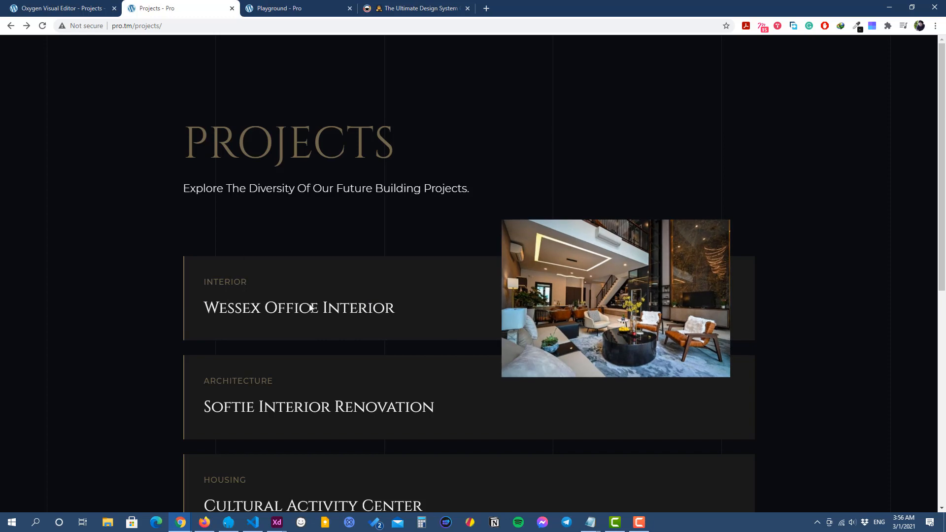
Step: Back in the Oxygen editor, add a custom state named hover .project-title to the project card div's project-item class
left_click(74, 7)
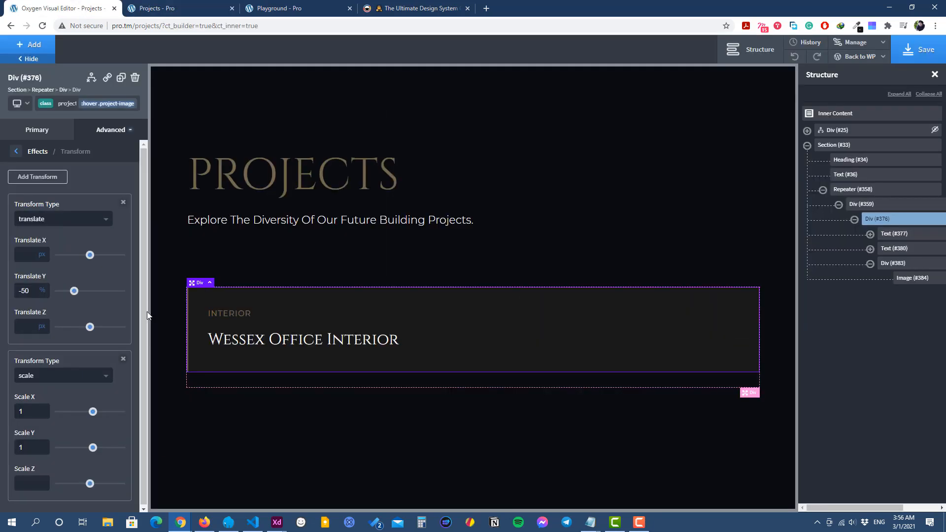
left_click(314, 343)
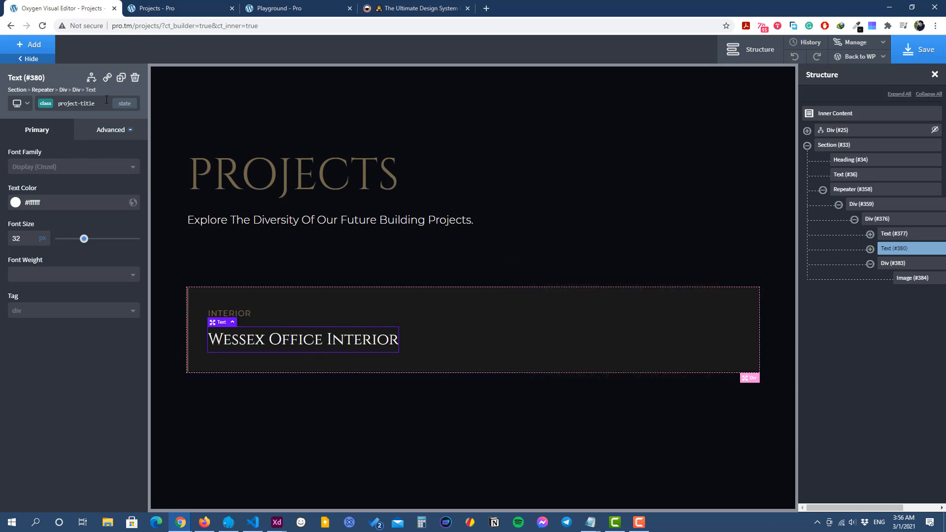
left_click(460, 325)
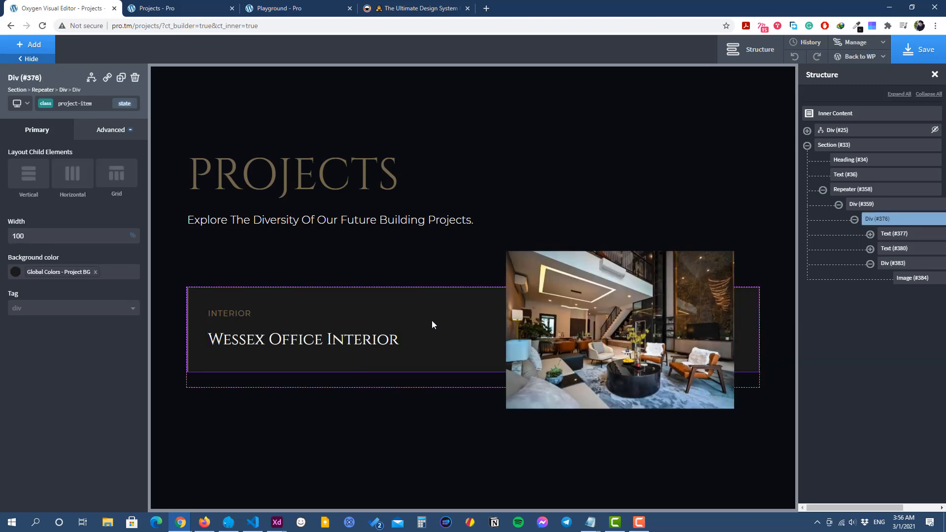
left_click(131, 108)
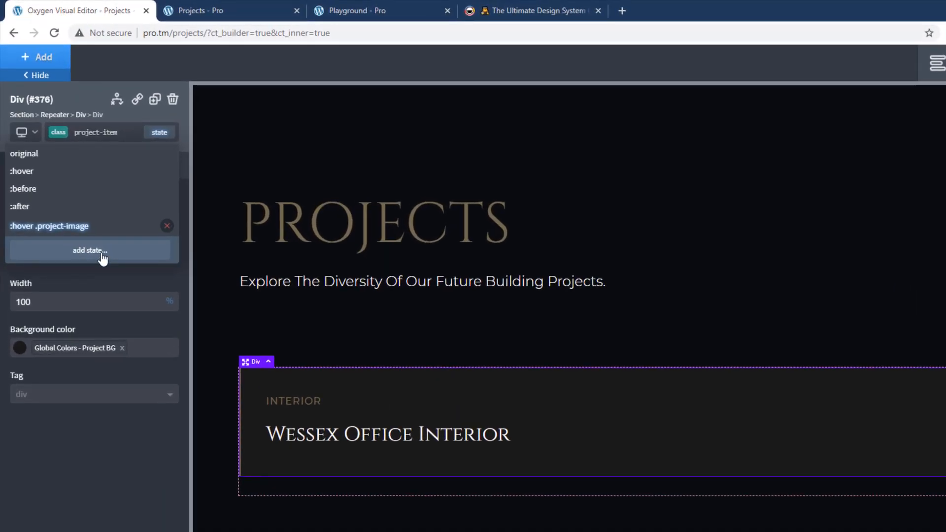
left_click(76, 214)
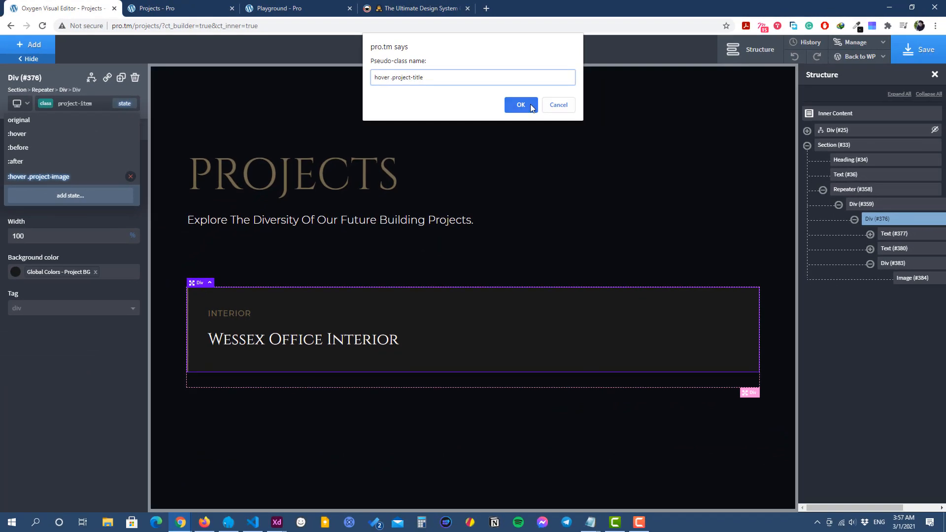
left_click(562, 133)
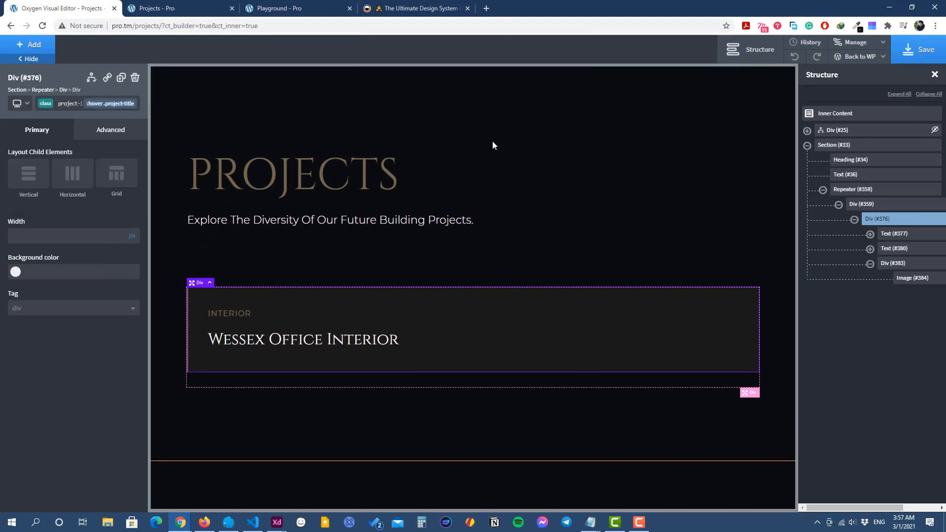
Step: Set the left padding of the :hover .project-title state to 20 px and save the page
left_click(123, 136)
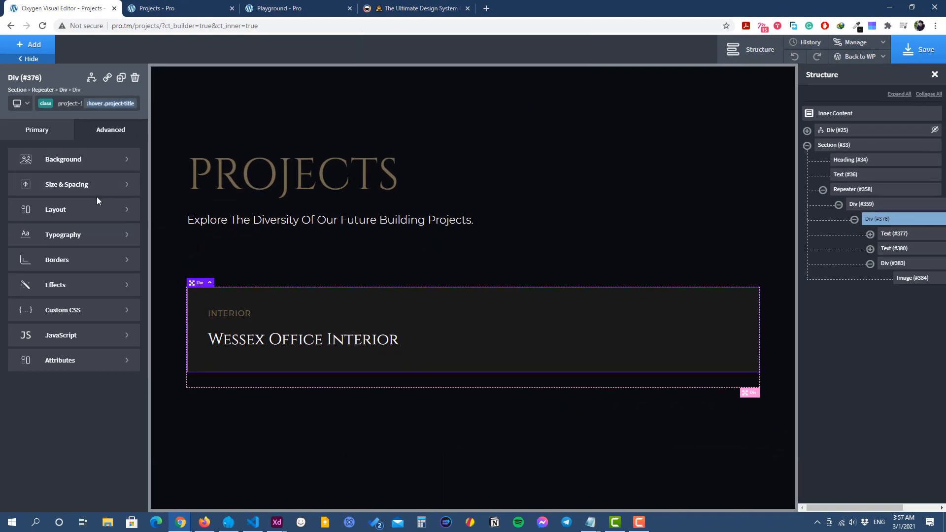
left_click(71, 191)
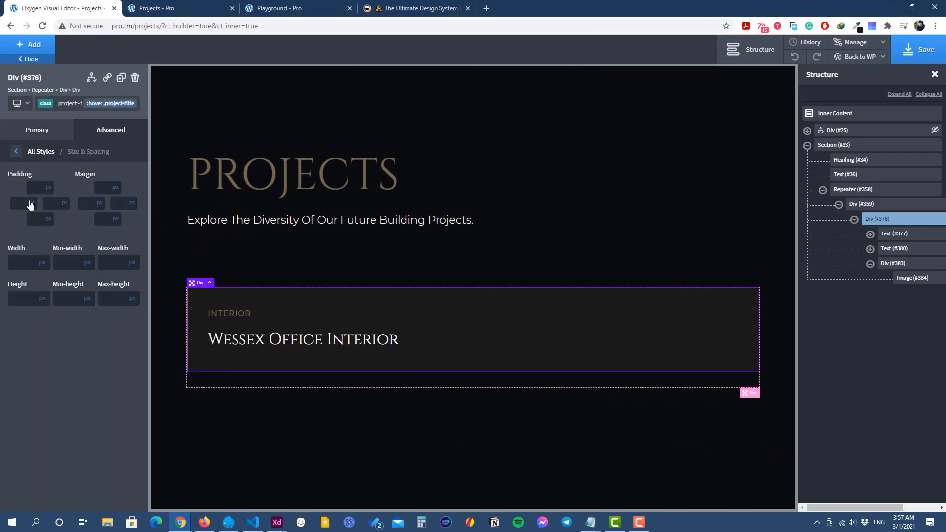
left_click(19, 203)
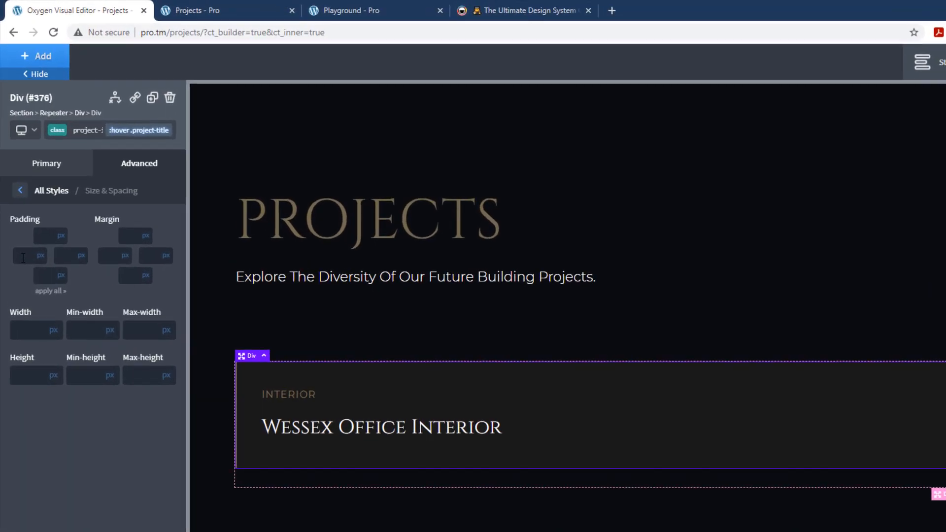
type("20")
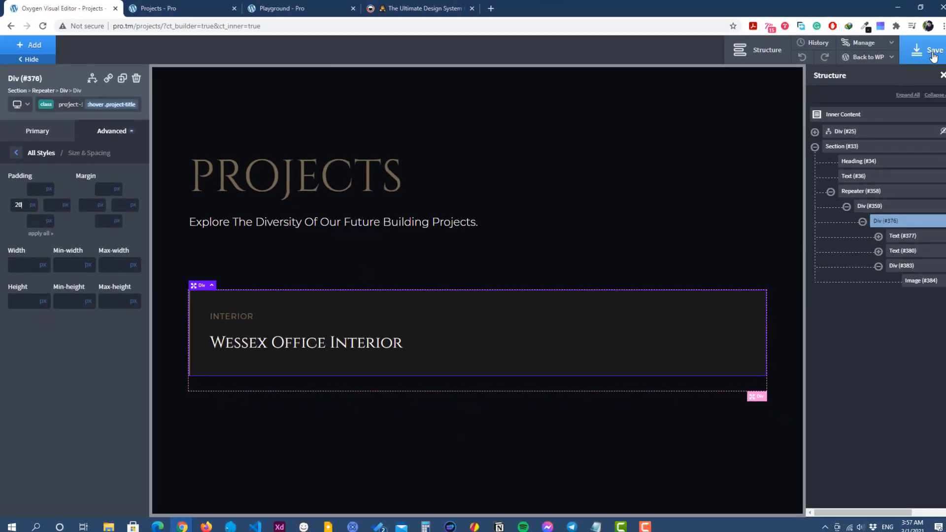
left_click(925, 51)
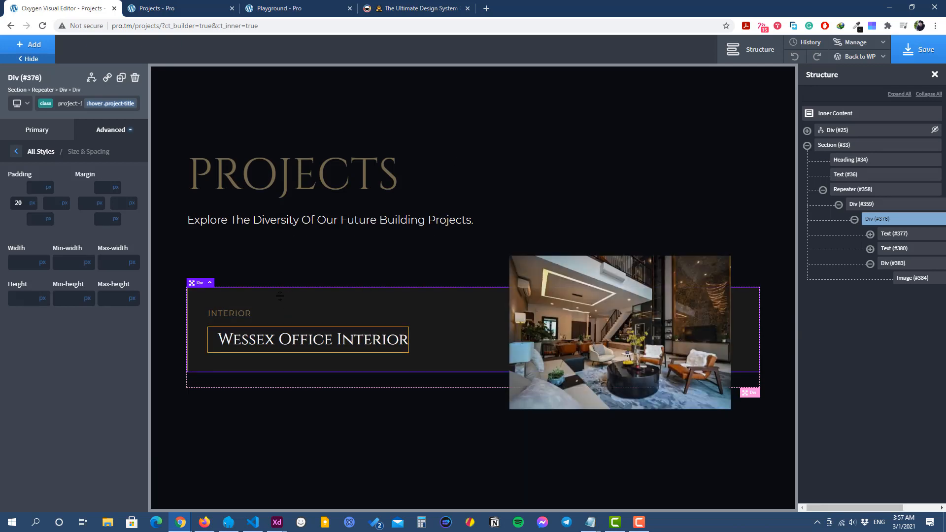
Step: Give the project-title class a 0.4 sec ease-in-out transition on the padding property and save the page
left_click(288, 335)
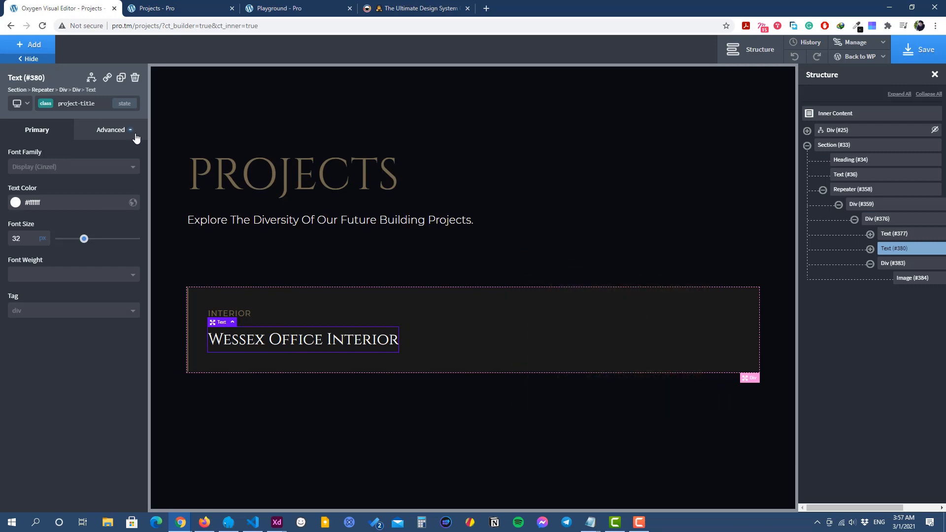
left_click(112, 132)
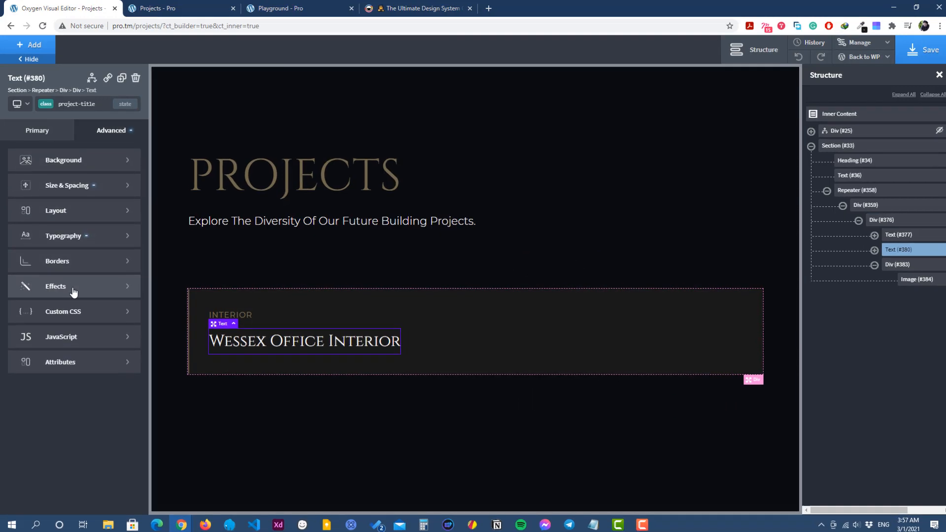
left_click(74, 285)
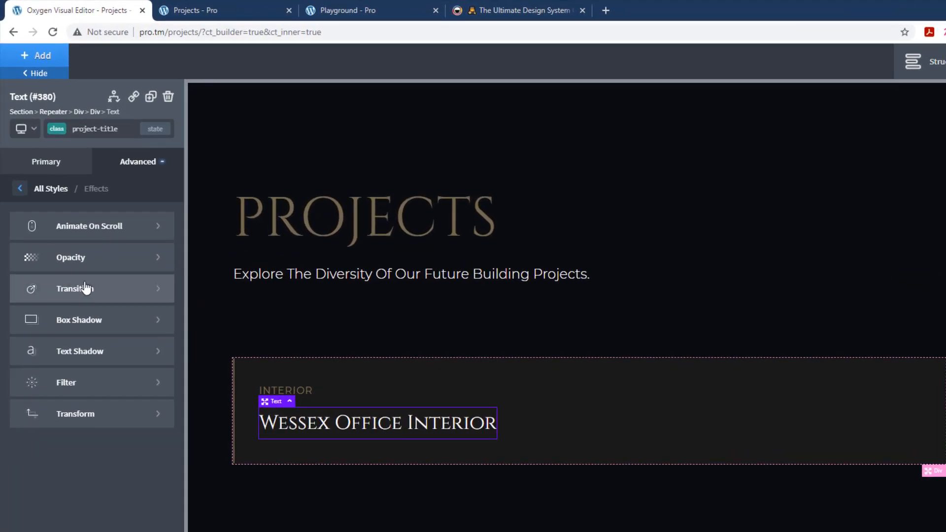
left_click(86, 288)
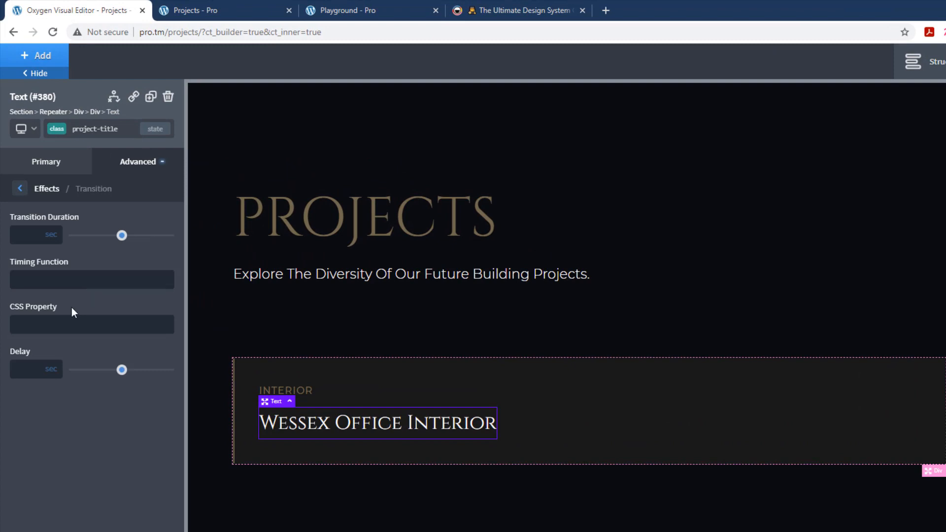
left_click(26, 233)
type("0.4")
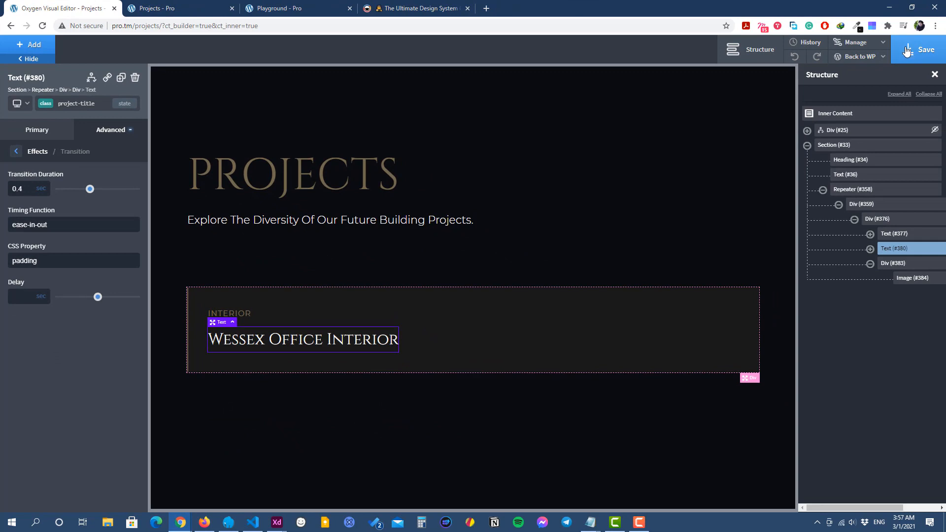
left_click(914, 58)
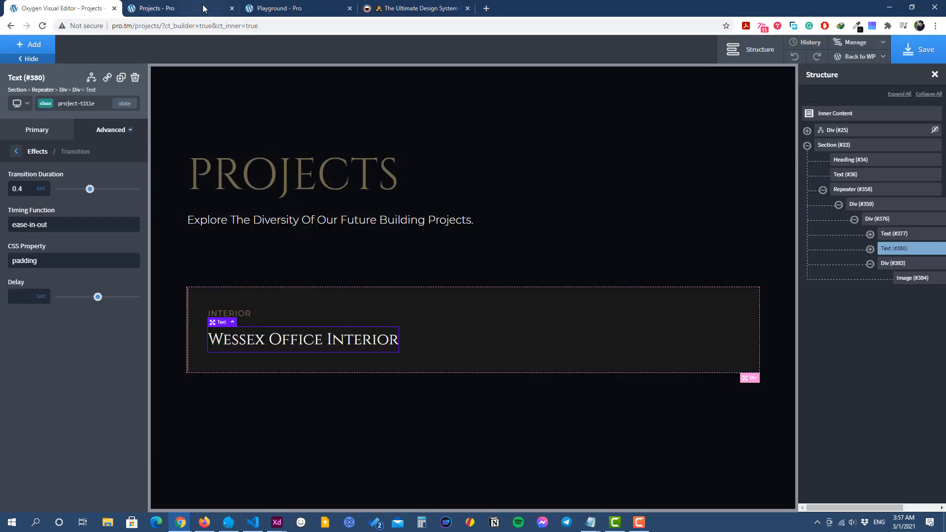
Step: Reload the live Projects page and examine how the titles and images animate on hover across the project cards
left_click(196, 9)
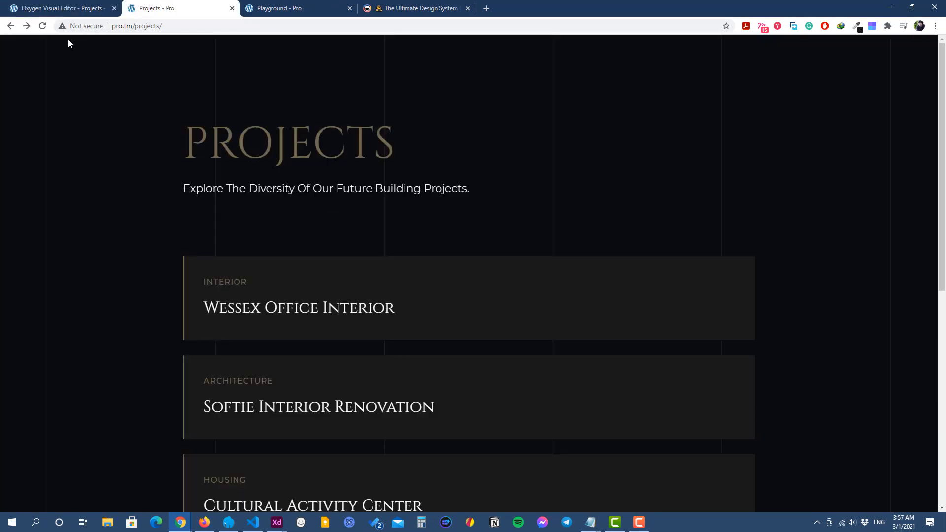
left_click(42, 25)
scroll(28, 206, "down", 1)
scroll(28, 205, "up", 1)
mouse_move(282, 286)
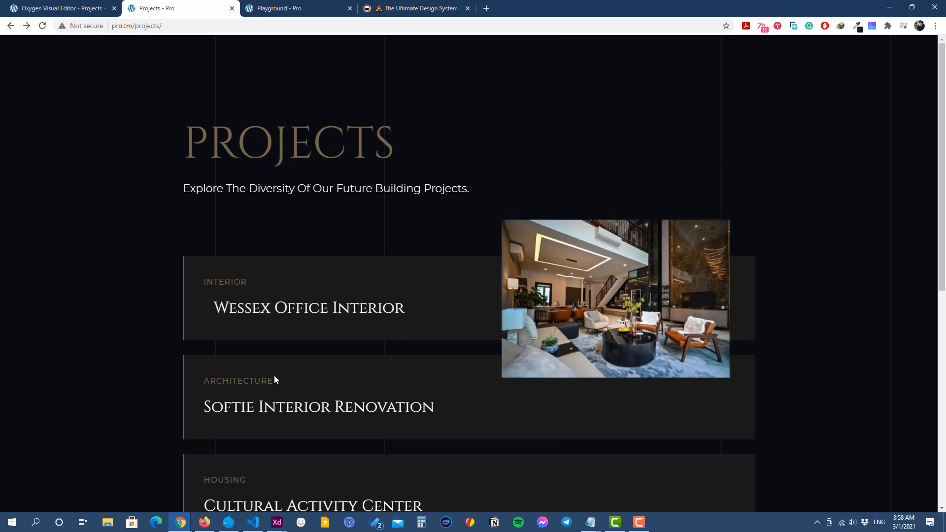
scroll(278, 327, "down", 3)
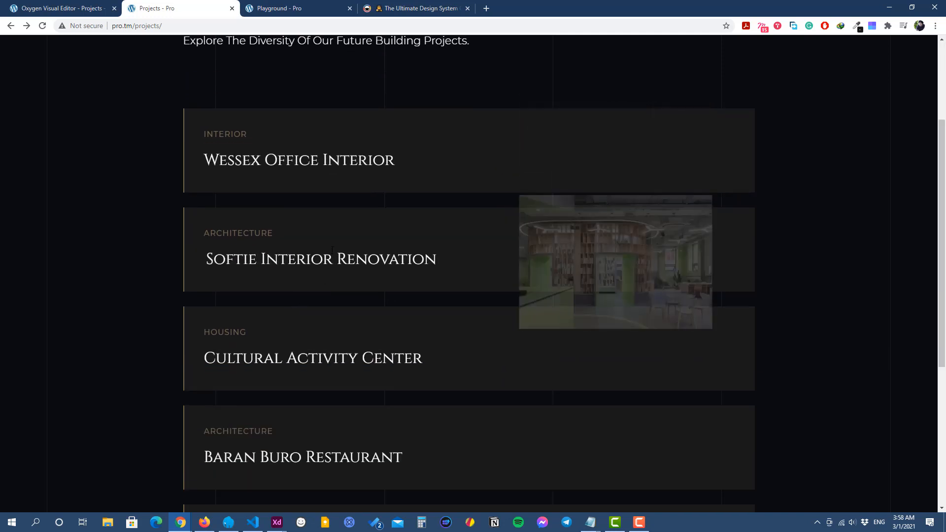
scroll(340, 338, "down", 2)
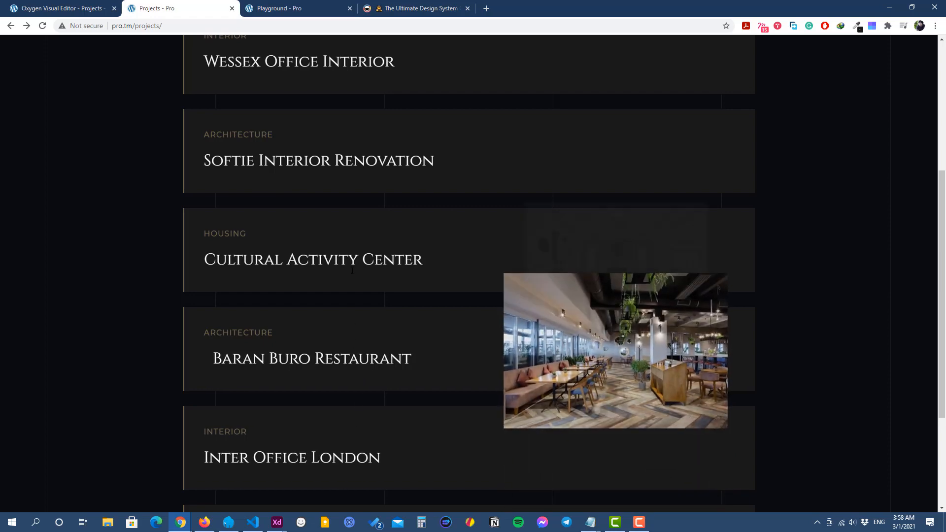
scroll(358, 292, "up", 1)
scroll(359, 293, "up", 1)
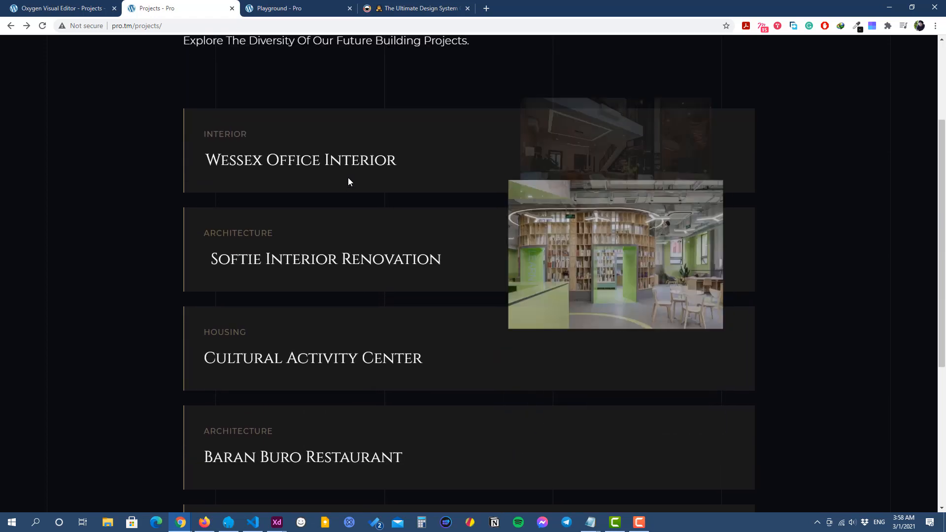
scroll(350, 197, "up", 2)
scroll(408, 247, "down", 1)
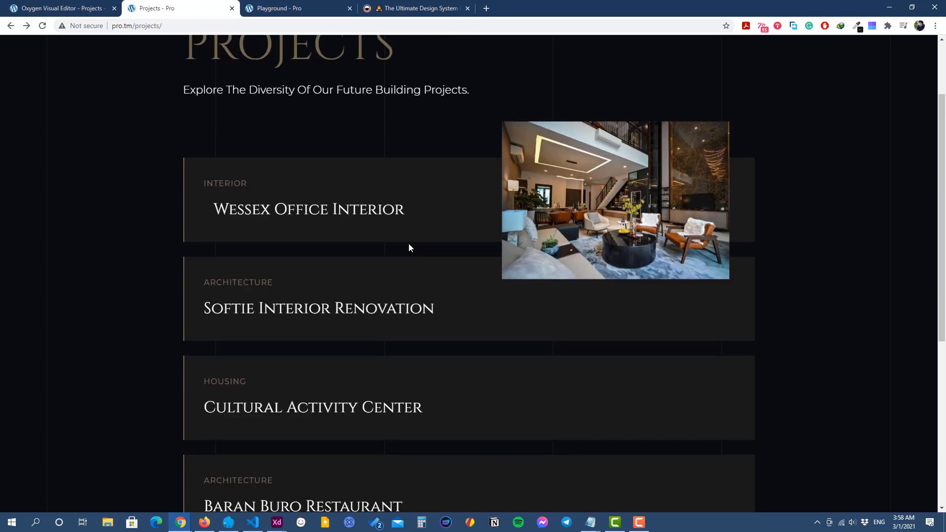
scroll(409, 246, "down", 2)
scroll(54, 291, "up", 2)
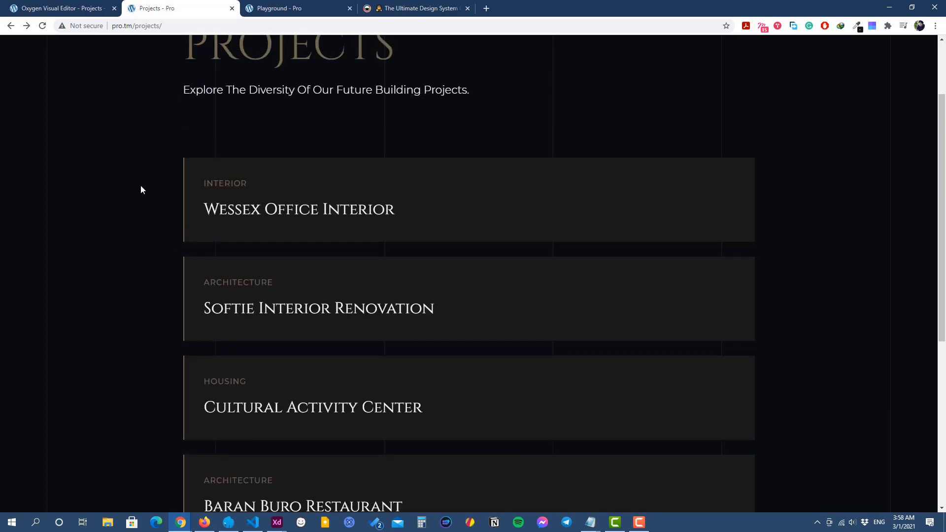
scroll(159, 270, "down", 1)
scroll(356, 300, "up", 2)
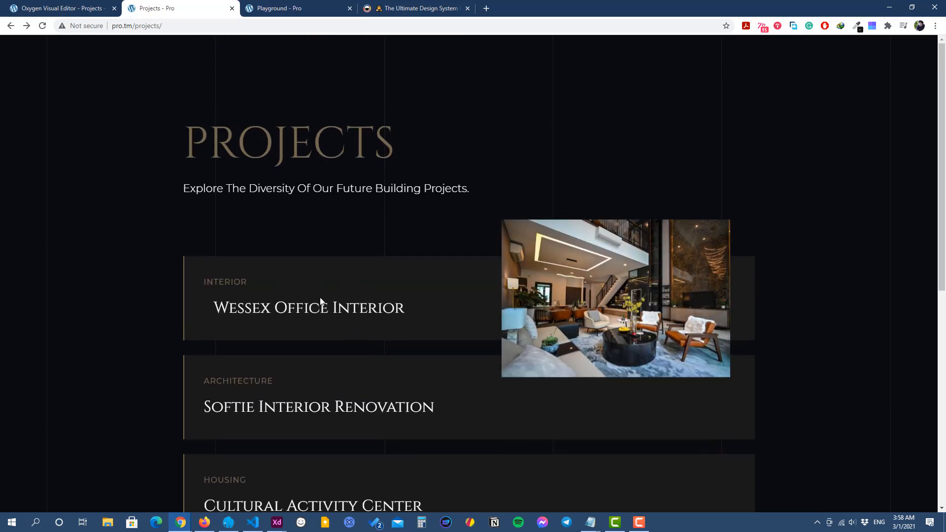
Step: Review the finished Projects page from the heading through the lower project cards, checking each card's image reveal and title shift on hover
scroll(236, 301, "down", 2)
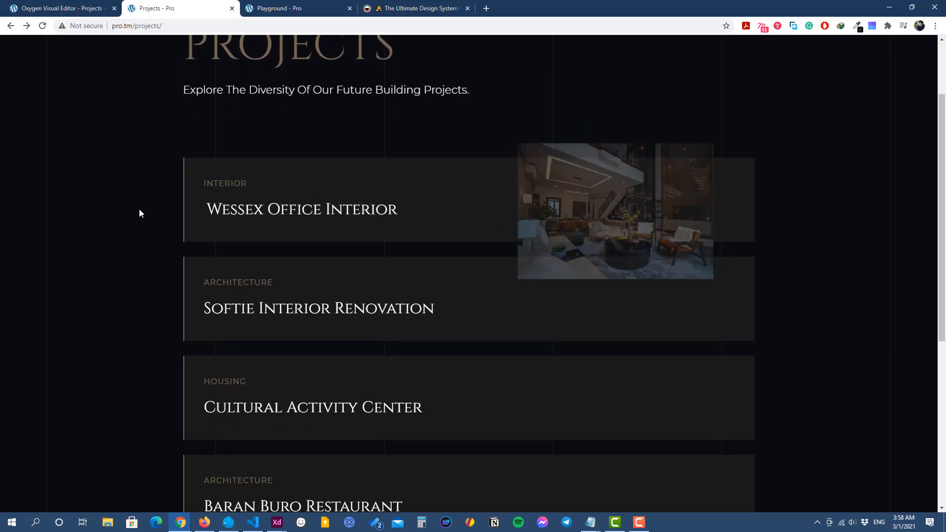
scroll(141, 211, "down", 2)
scroll(290, 335, "down", 3)
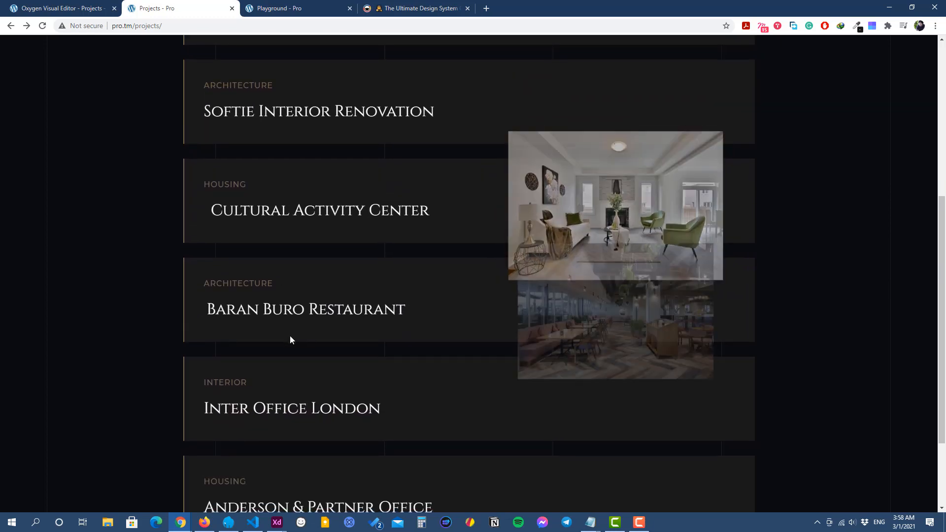
scroll(285, 326, "up", 7)
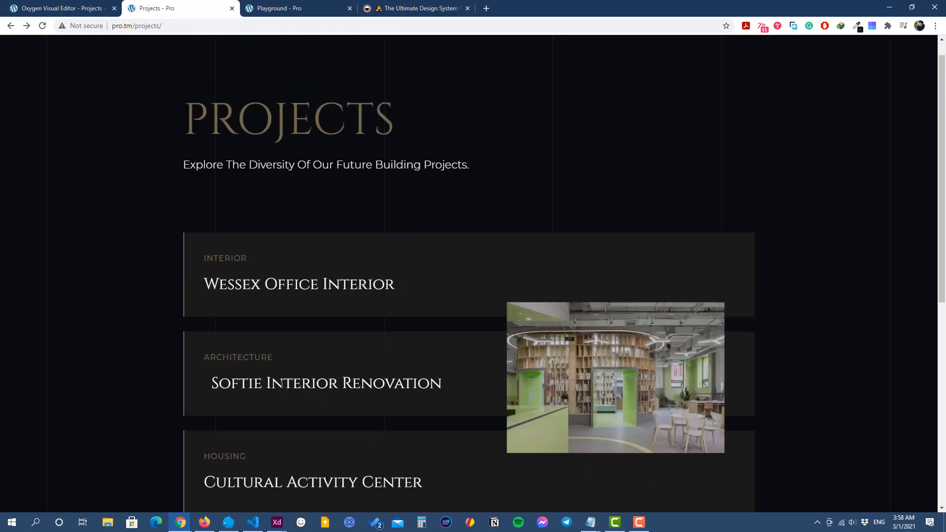
scroll(237, 280, "down", 1)
scroll(294, 264, "up", 1)
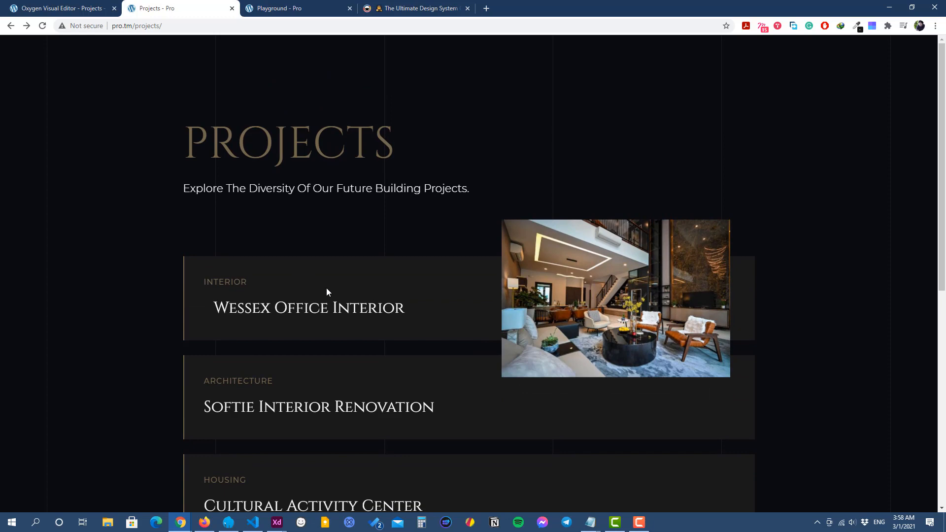
scroll(156, 261, "down", 1)
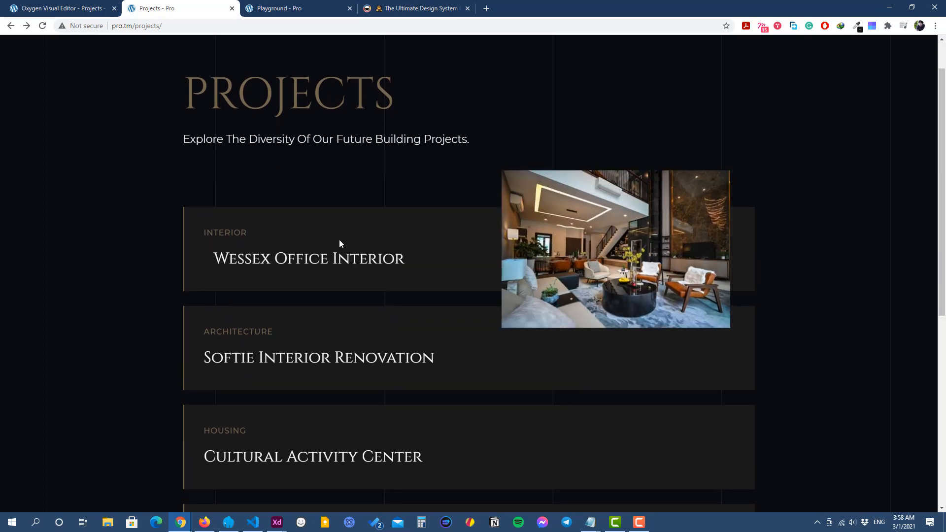
scroll(378, 340, "down", 2)
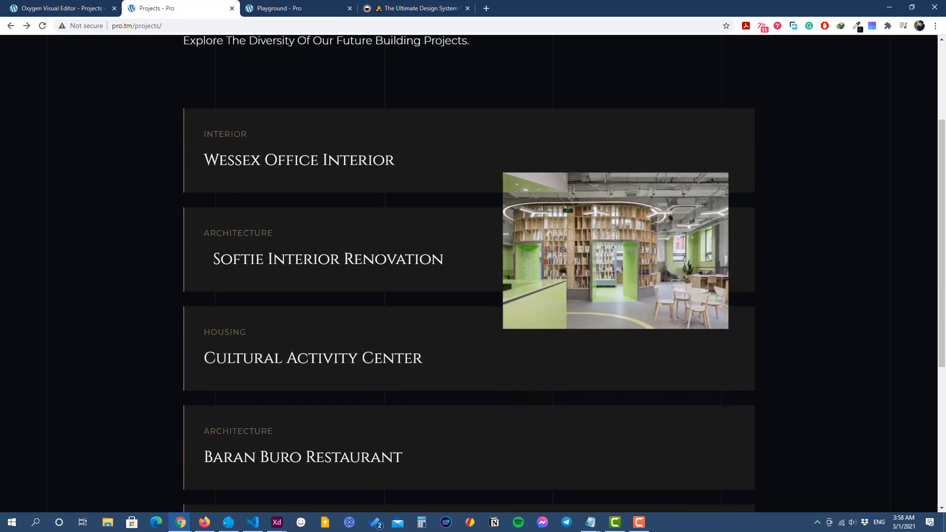
scroll(384, 299, "up", 3)
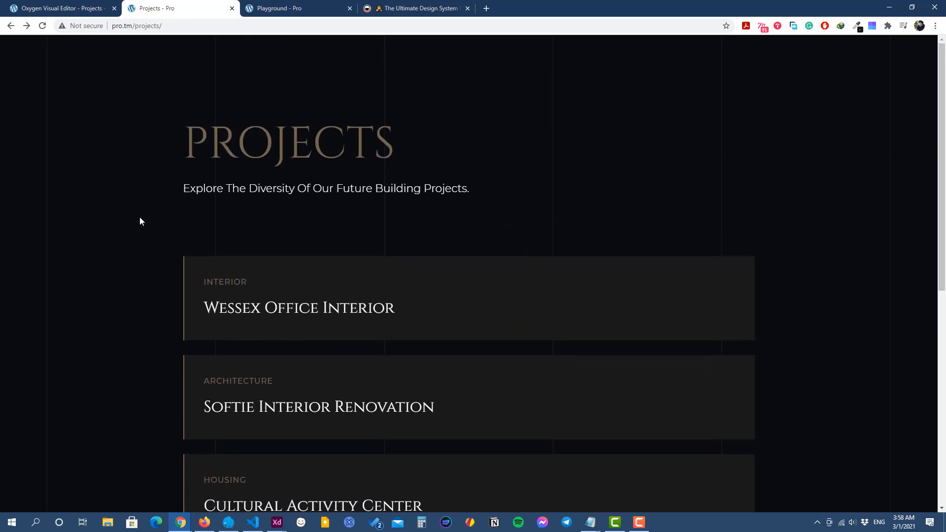